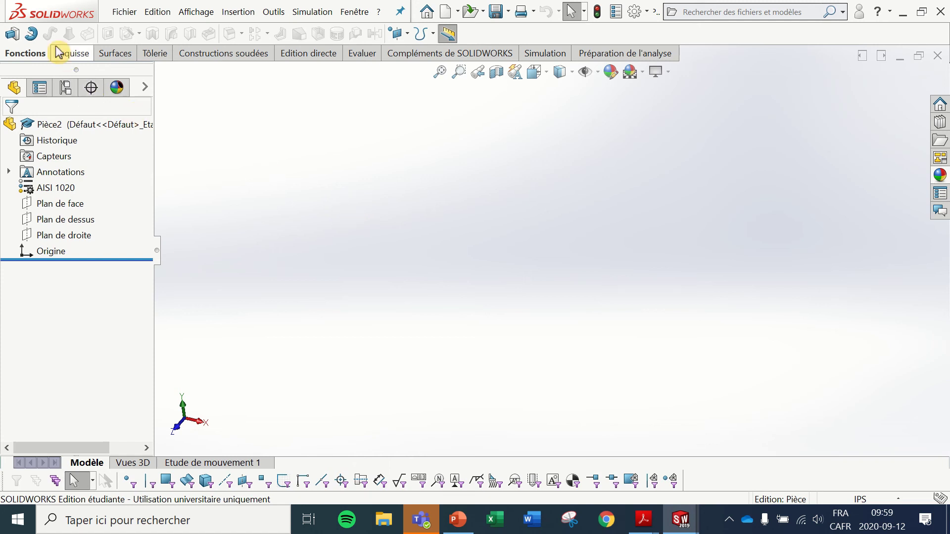
Sketch a corner rectangle from the origin on the top plane, about 4.55 by 2.57 po, and exit the sketch.
{"action": "left_click", "coordinate": [74, 56]}
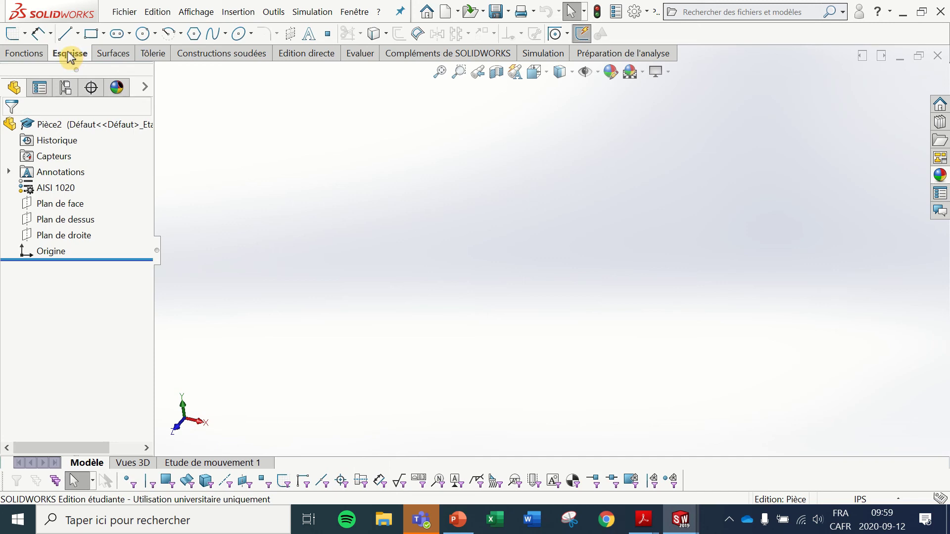
{"action": "left_click", "coordinate": [13, 35]}
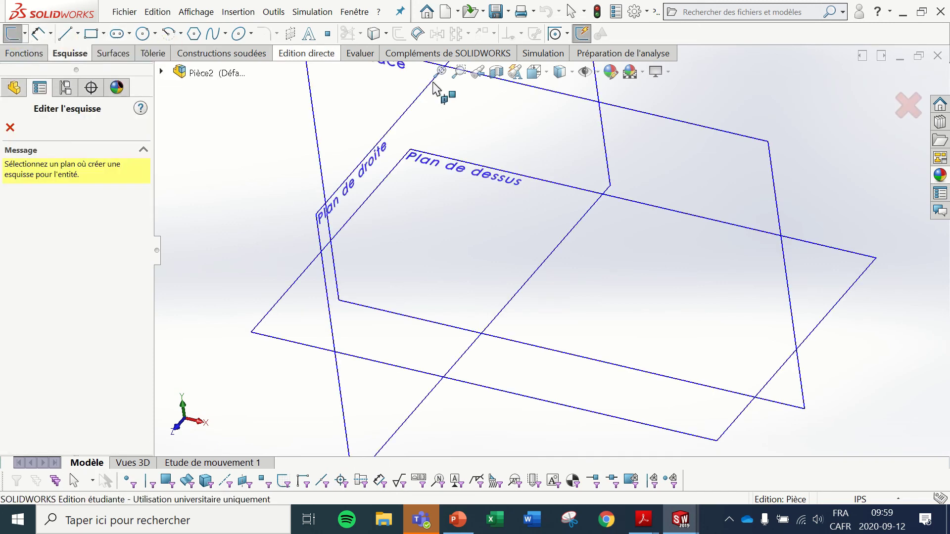
{"action": "left_click", "coordinate": [566, 385]}
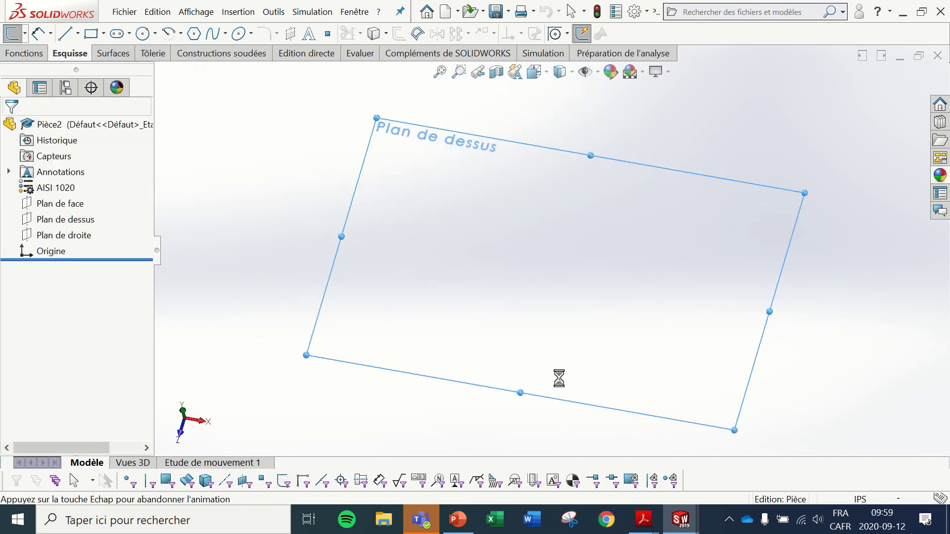
{"action": "left_click", "coordinate": [91, 33]}
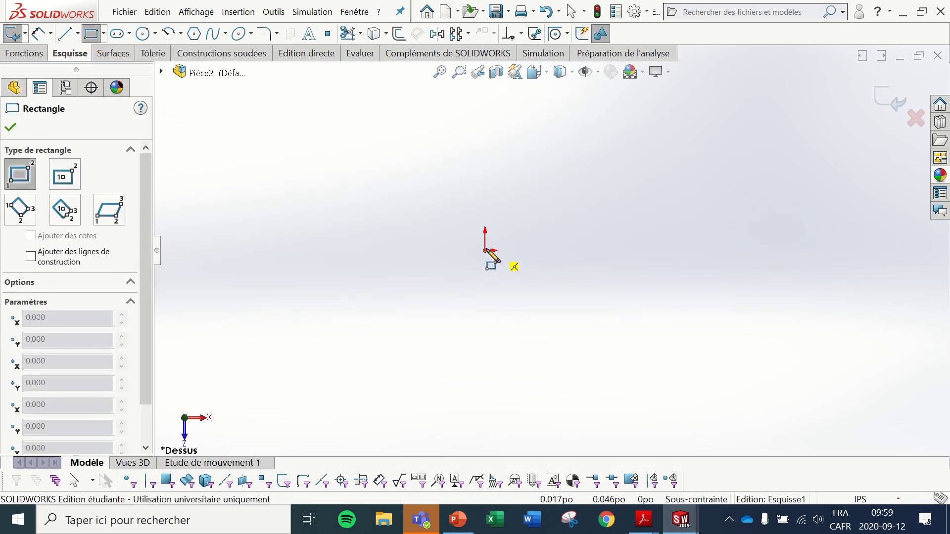
{"action": "left_click", "coordinate": [485, 251]}
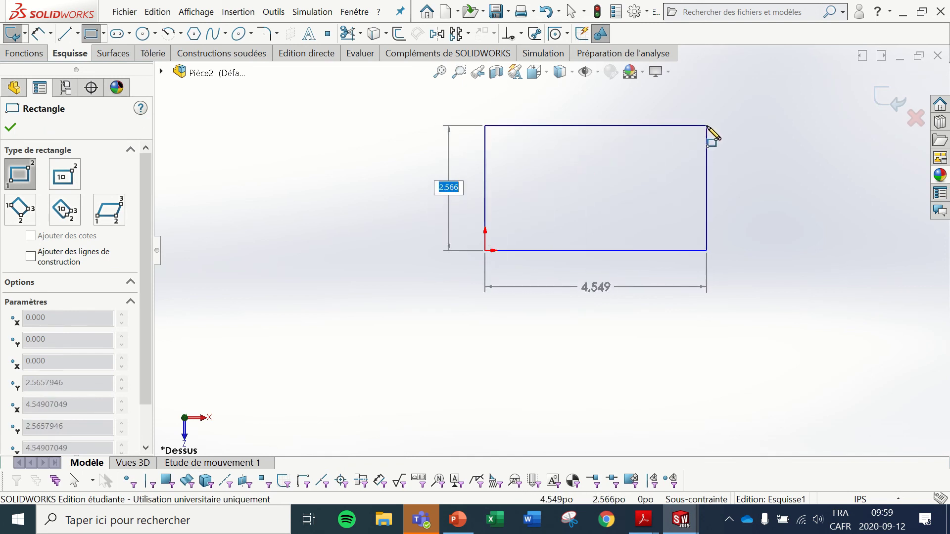
{"action": "left_click", "coordinate": [706, 125]}
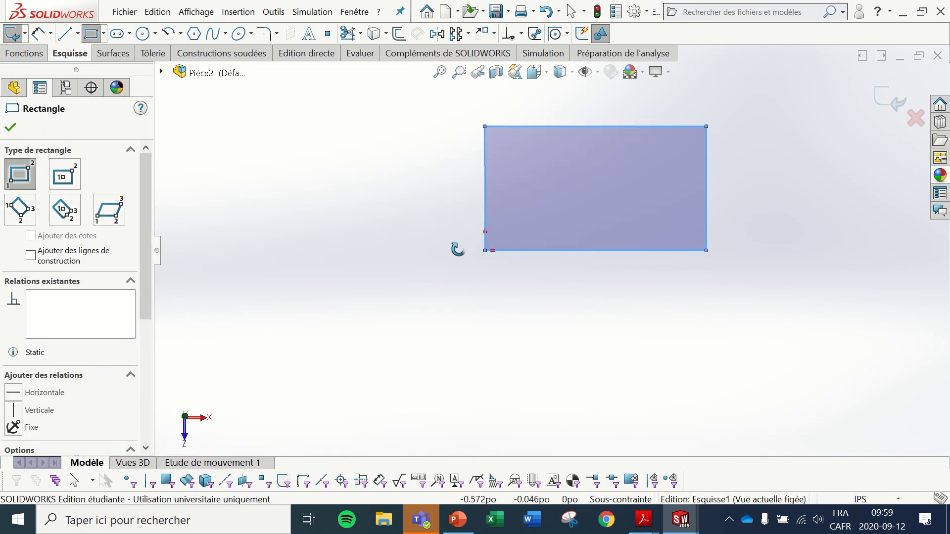
{"action": "middle_click_drag", "start_coordinate": [455, 247], "coordinate": [448, 189]}
{"action": "middle_click_drag", "start_coordinate": [732, 154], "coordinate": [638, 183], "text": "ctrl"}
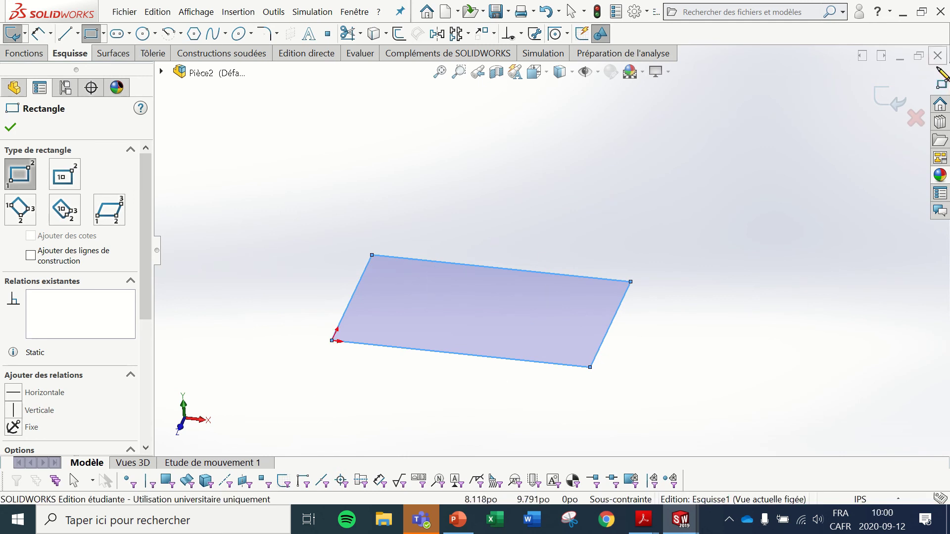
{"action": "left_click", "coordinate": [888, 104]}
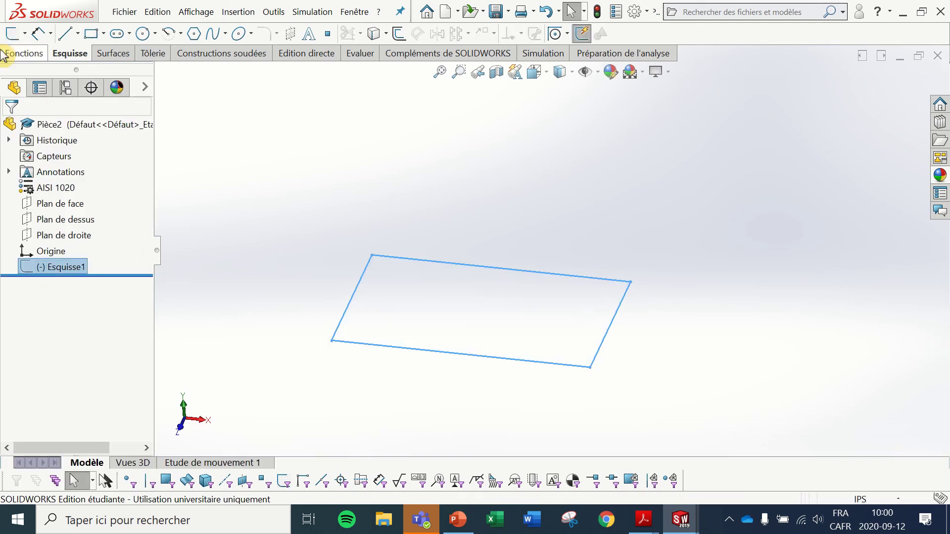
Start a blind boss extrusion of the rectangle from its sketch plane and set the depth to 2 po.
{"action": "left_click", "coordinate": [18, 54]}
{"action": "left_click", "coordinate": [13, 34]}
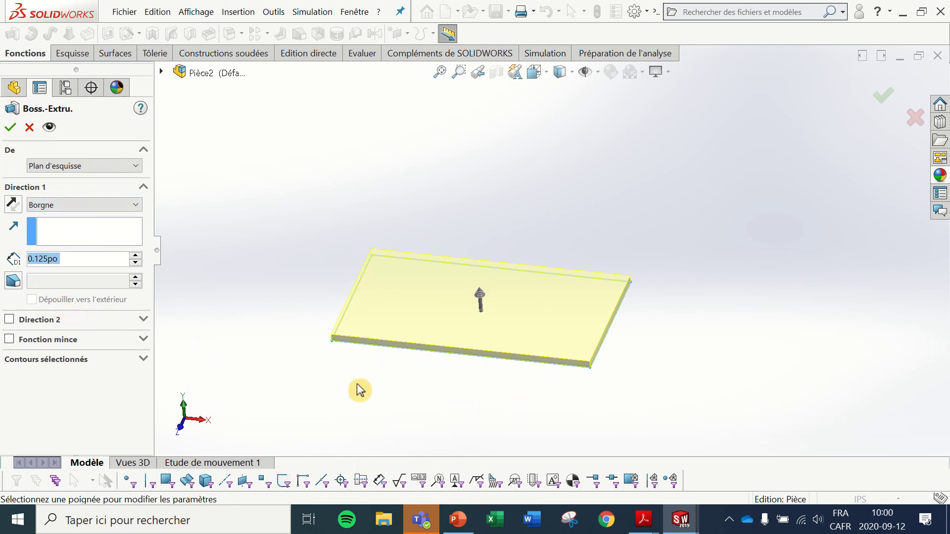
{"action": "middle_click_drag", "start_coordinate": [360, 391], "coordinate": [351, 329]}
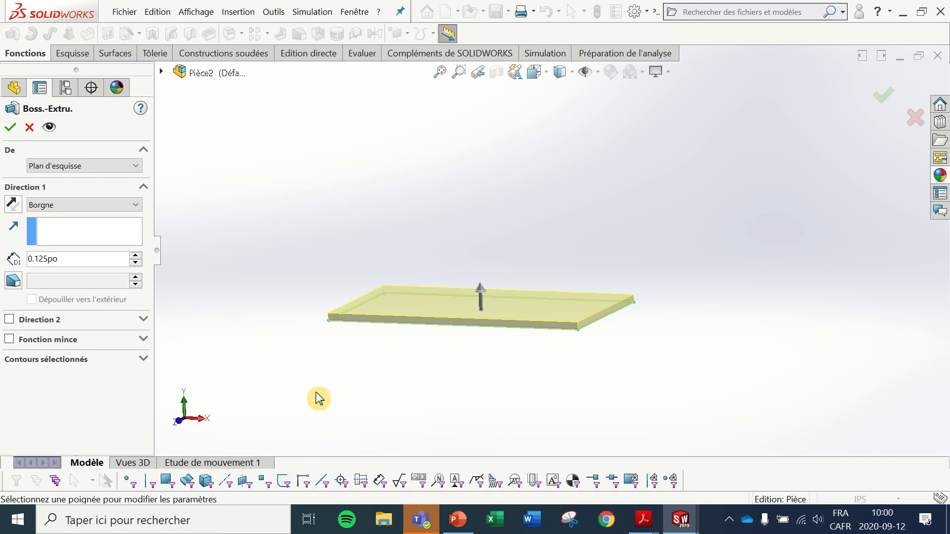
{"action": "middle_click_drag", "start_coordinate": [424, 384], "coordinate": [425, 390]}
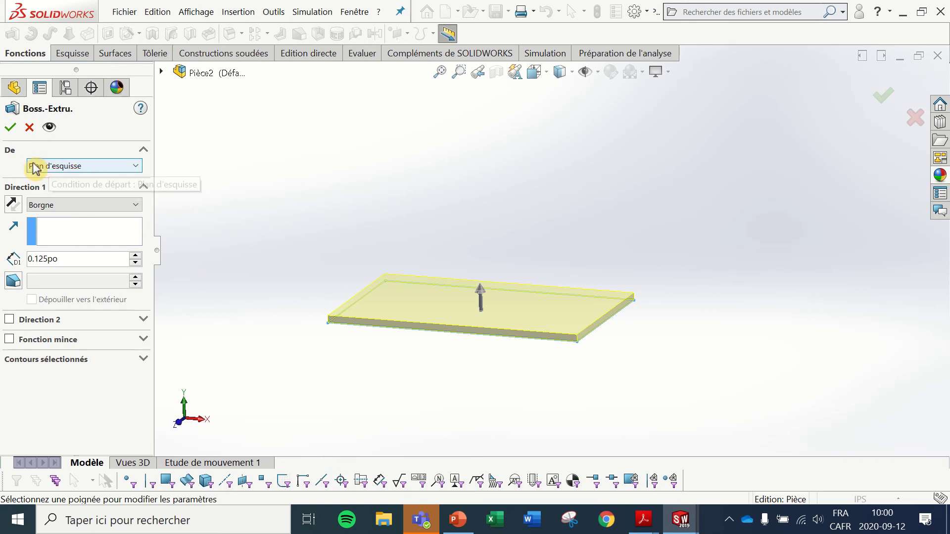
{"action": "left_click", "coordinate": [77, 167]}
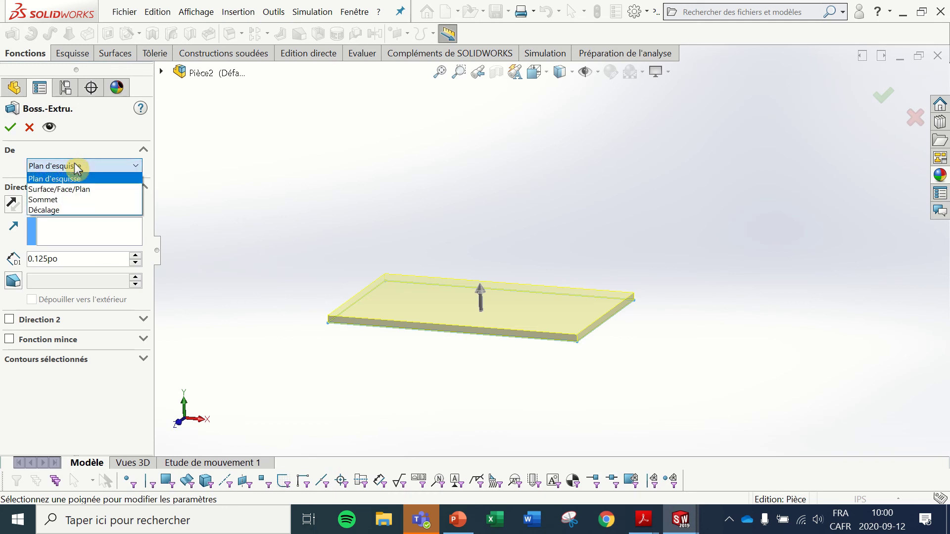
{"action": "left_click", "coordinate": [77, 167]}
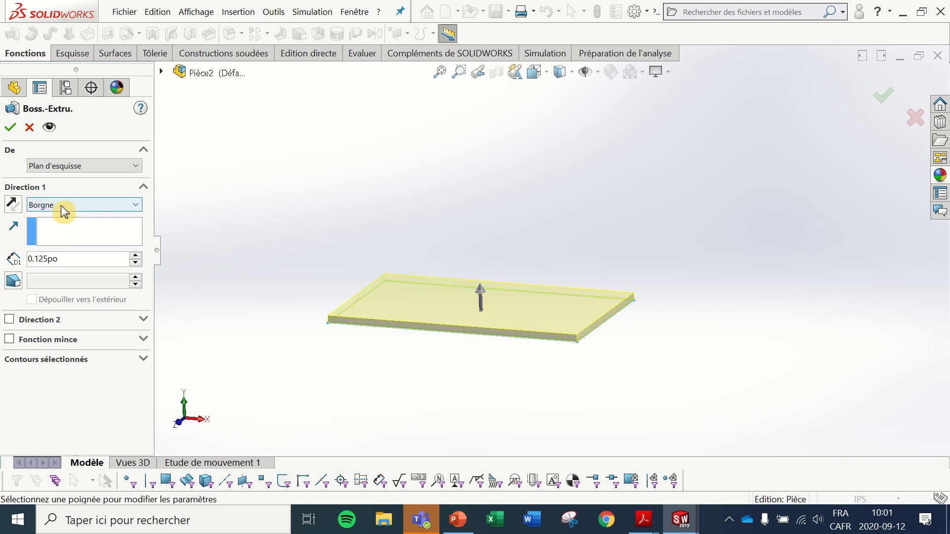
{"action": "left_click", "coordinate": [62, 207]}
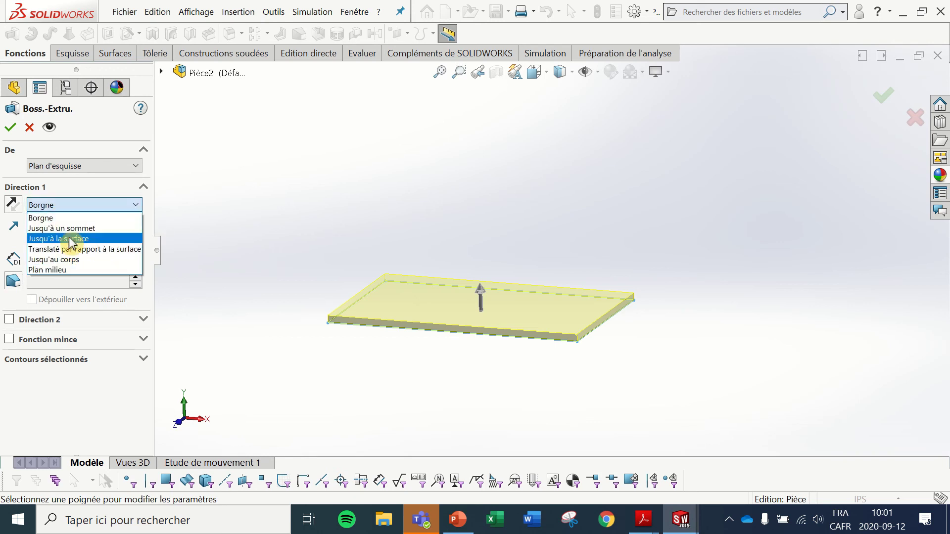
{"action": "left_click", "coordinate": [73, 208]}
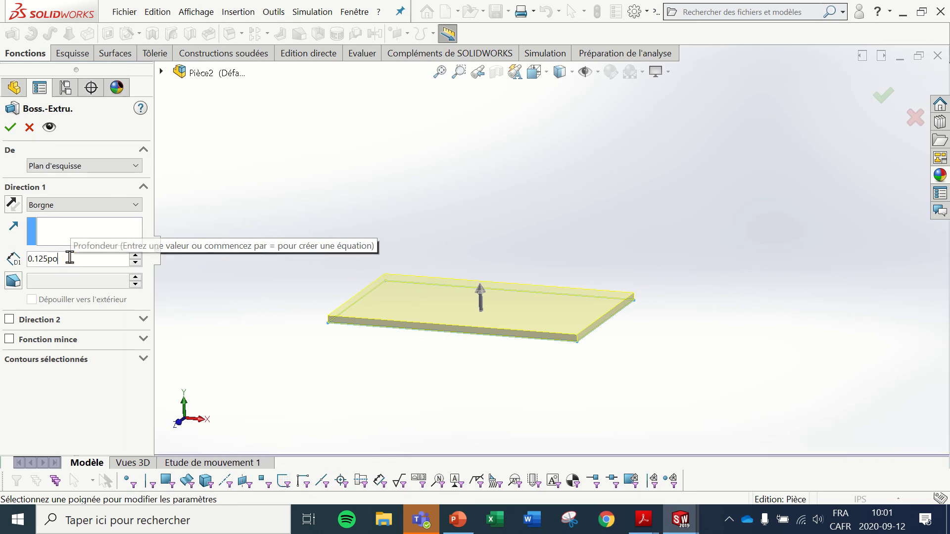
{"action": "left_click_drag", "start_coordinate": [69, 258], "coordinate": [23, 259]}
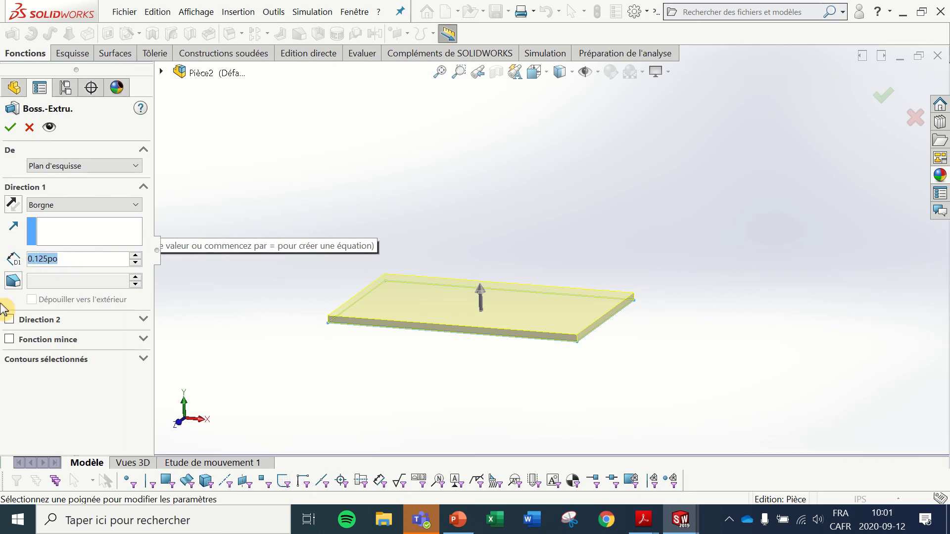
{"action": "type", "text": "2"}
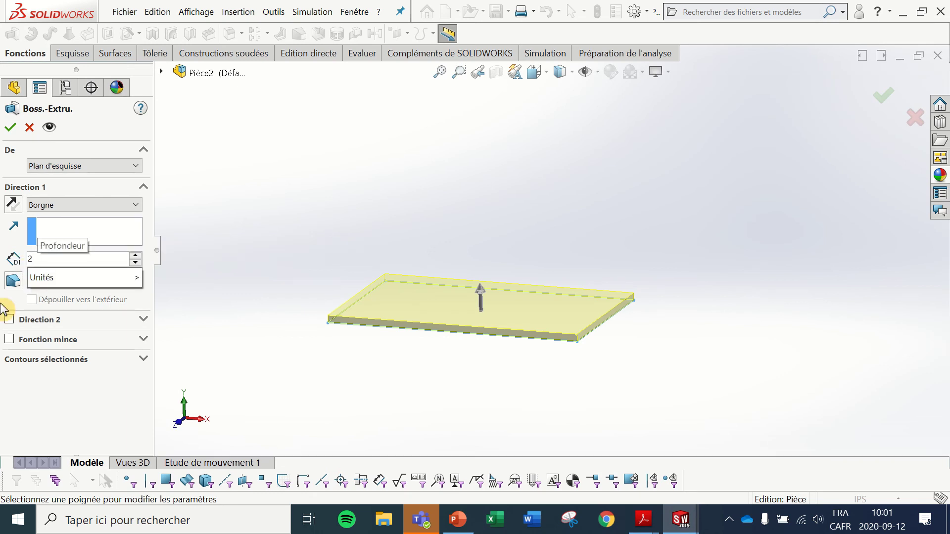
{"action": "key", "text": "Return"}
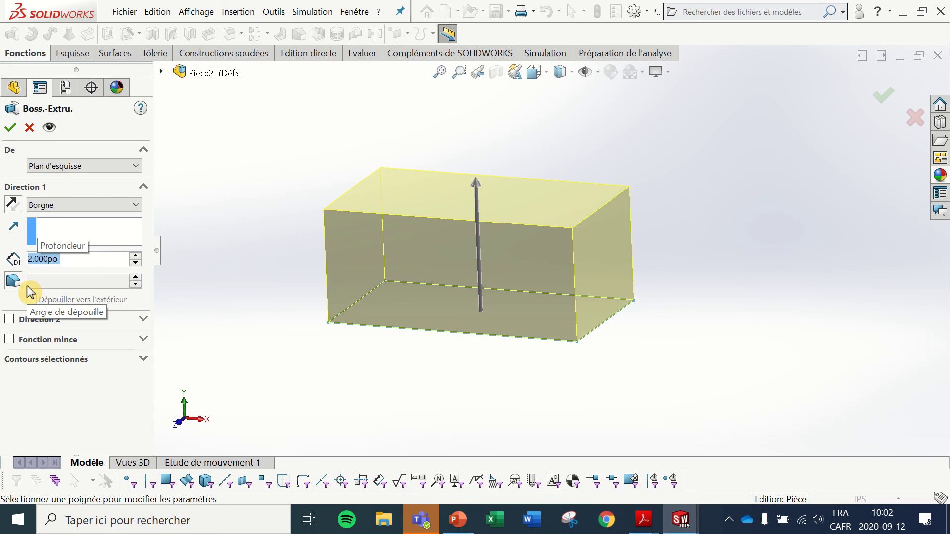
Try extruding 1 po in a second direction as well, and turn that second direction off again.
{"action": "left_click", "coordinate": [48, 322]}
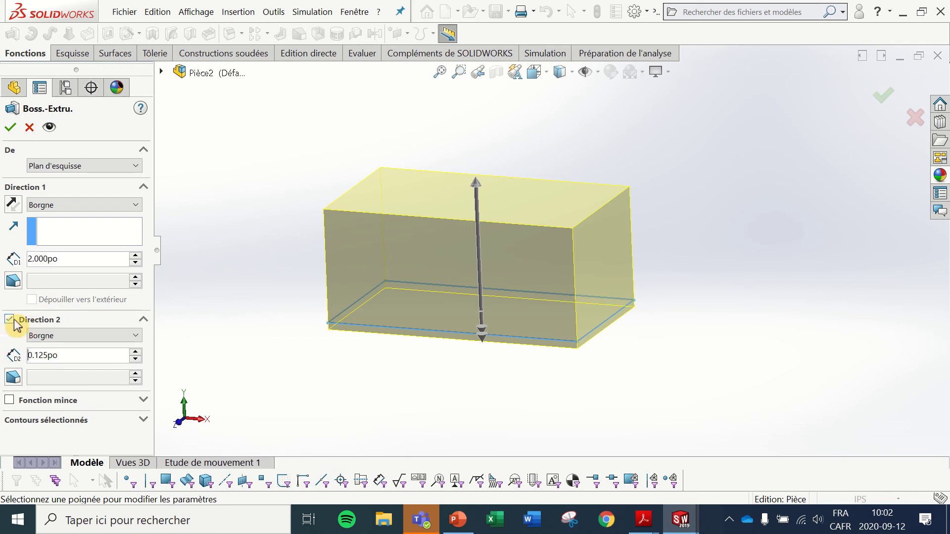
{"action": "double_click", "coordinate": [102, 354]}
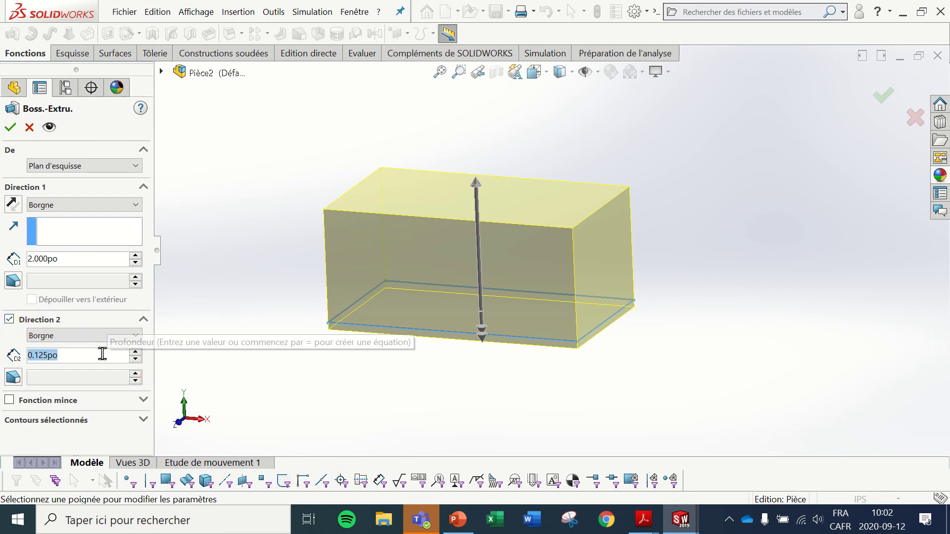
{"action": "type", "text": "1"}
{"action": "key", "text": "Return"}
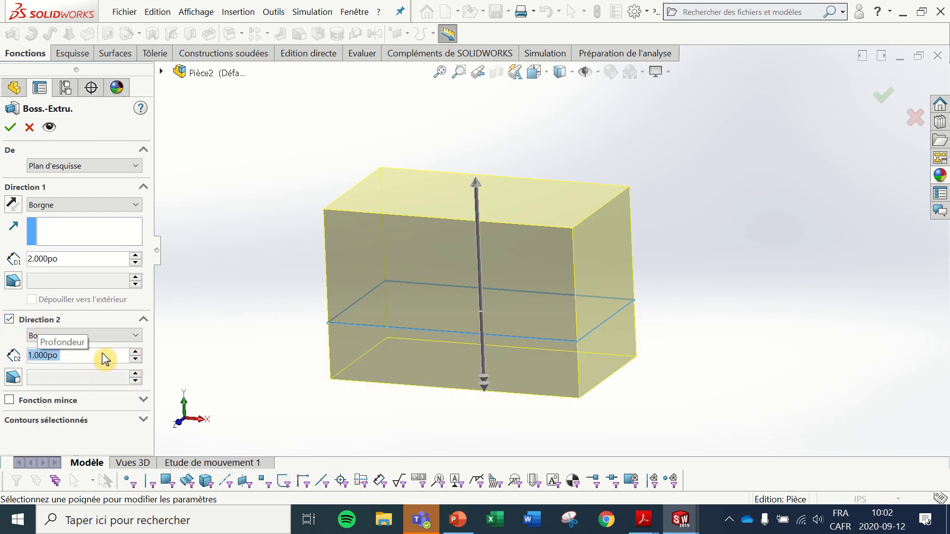
{"action": "middle_click_drag", "start_coordinate": [369, 328], "coordinate": [318, 313]}
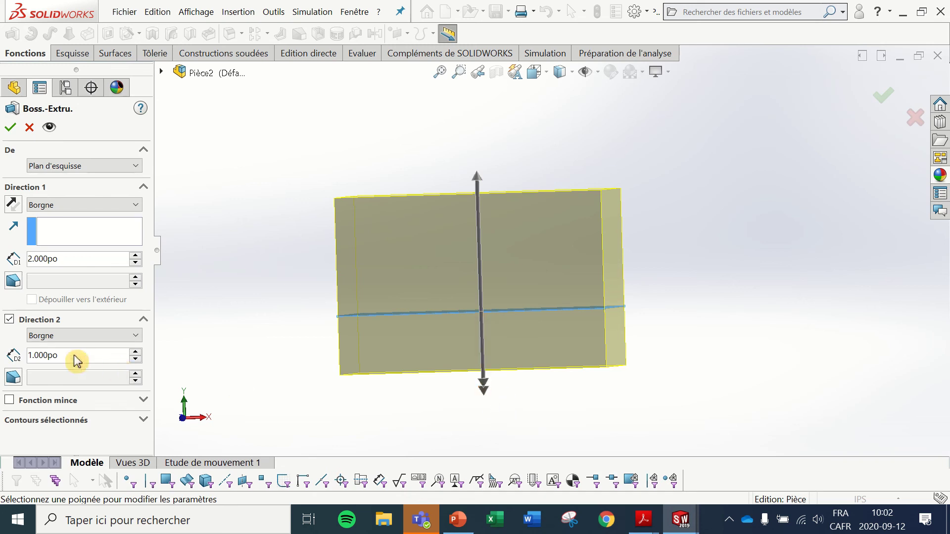
{"action": "left_click", "coordinate": [9, 319]}
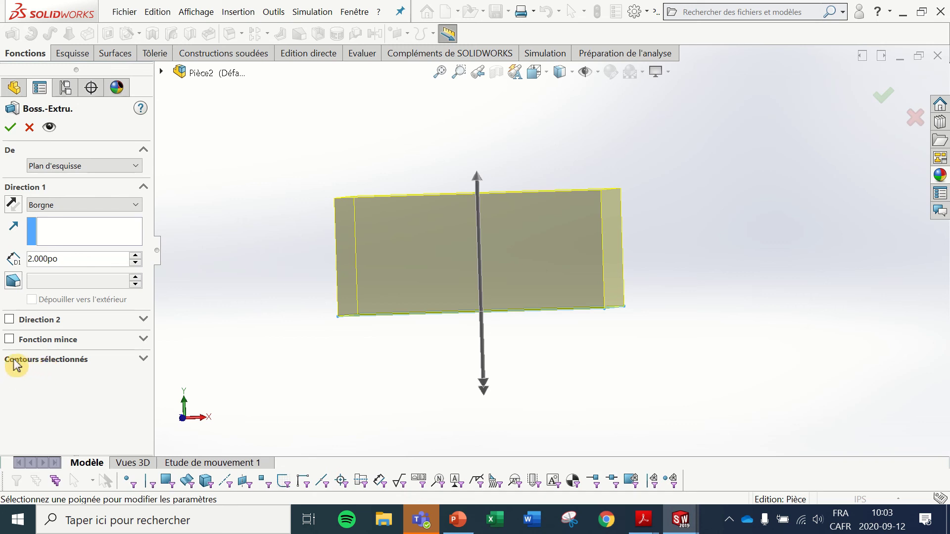
Show the extrusion's selected contours and accept the boss extrusion.
{"action": "left_click", "coordinate": [144, 359]}
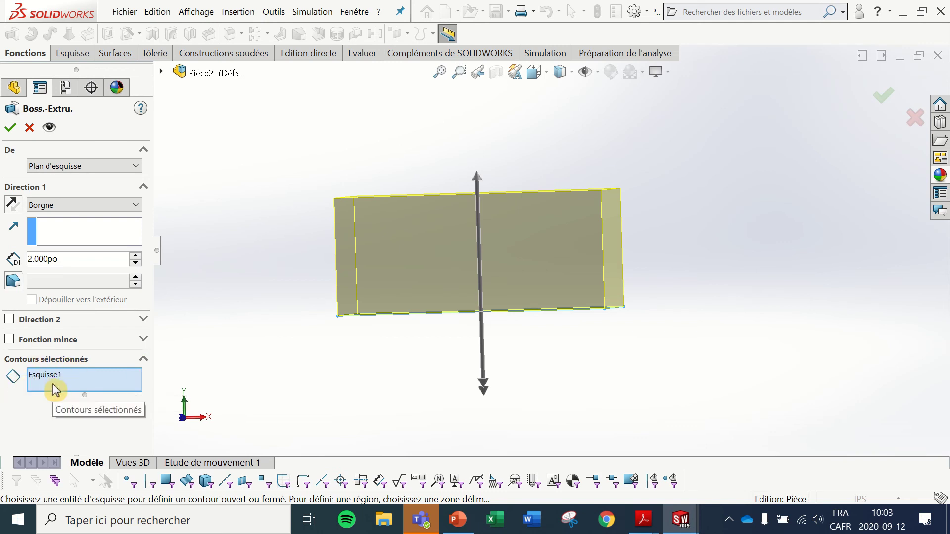
{"action": "middle_click_drag", "start_coordinate": [547, 365], "coordinate": [519, 432]}
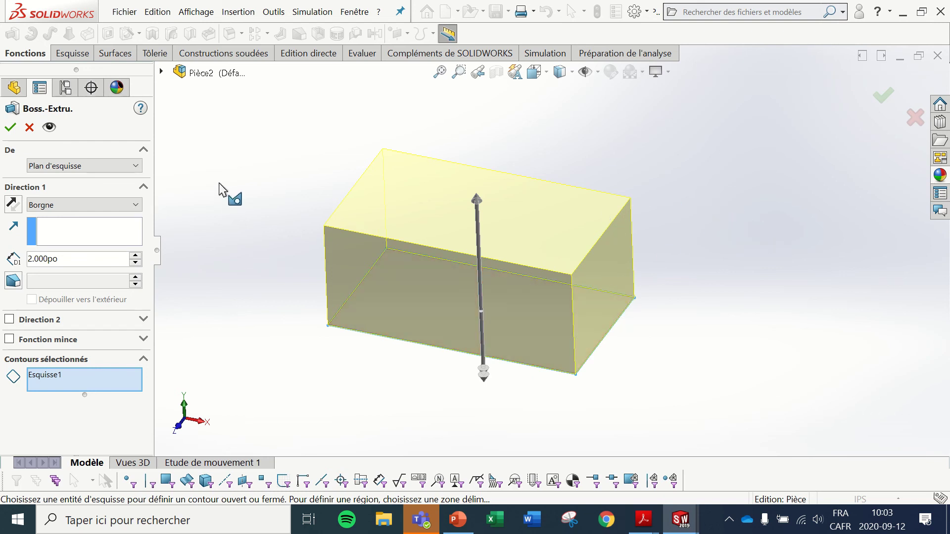
{"action": "left_click", "coordinate": [10, 130]}
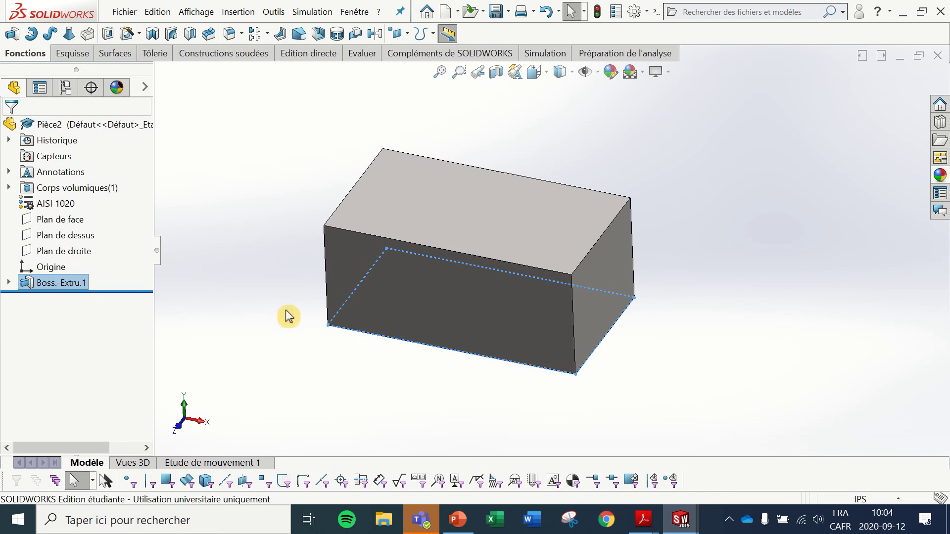
Examine the extrusion and its underlying sketch in the feature tree, including their links to the top plane and origin.
{"action": "left_click", "coordinate": [67, 211]}
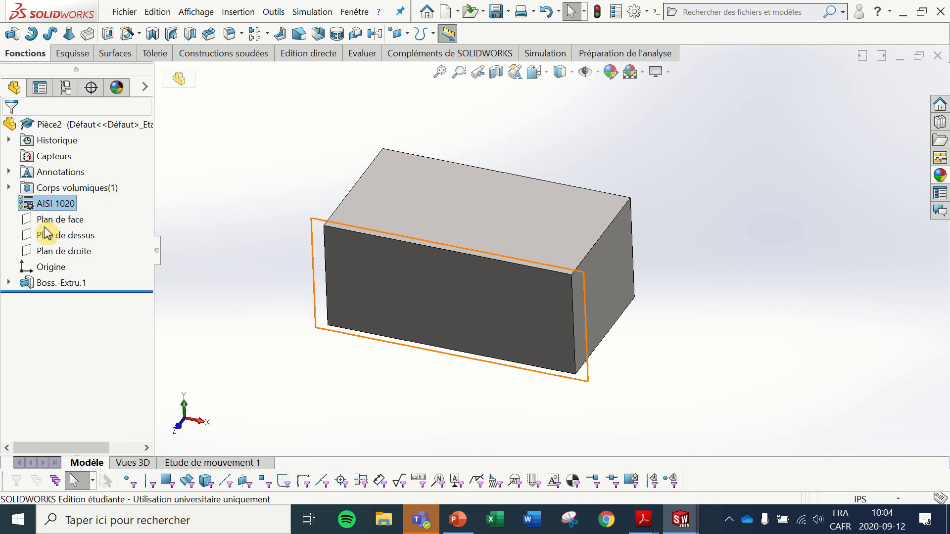
{"action": "left_click", "coordinate": [57, 282]}
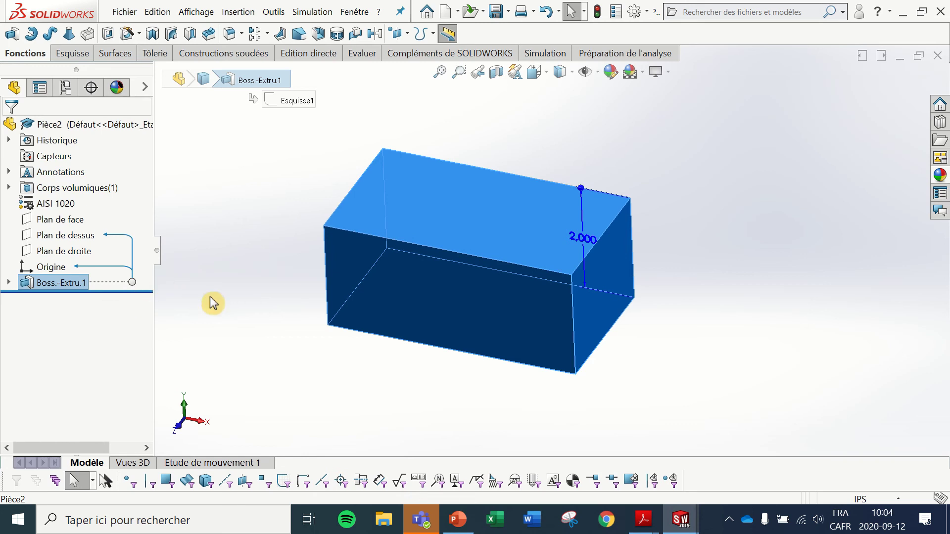
{"action": "left_click", "coordinate": [30, 292]}
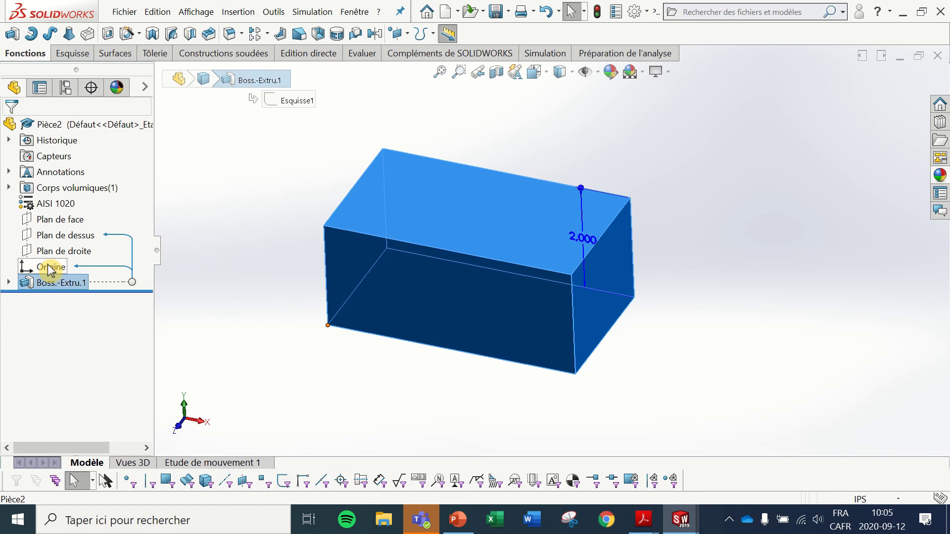
{"action": "left_click", "coordinate": [9, 283]}
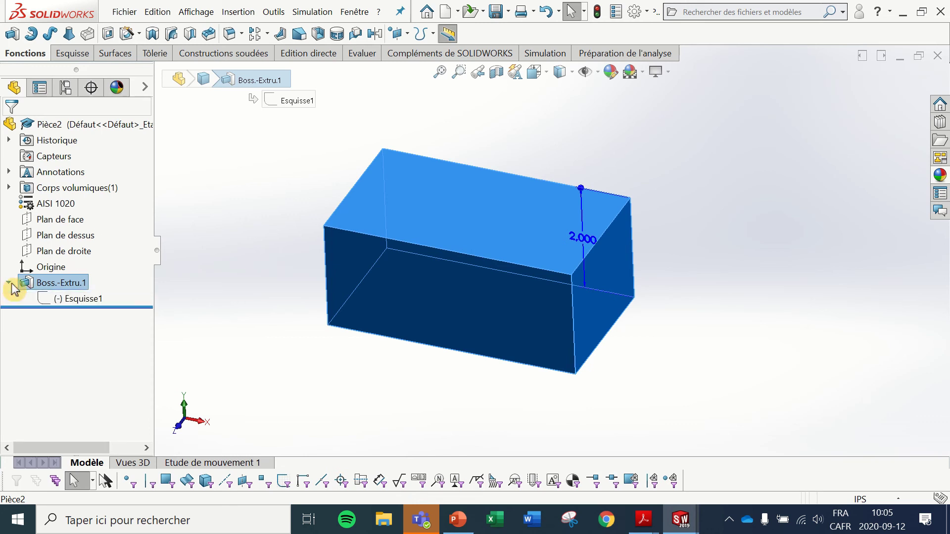
{"action": "mouse_move", "coordinate": [29, 287]}
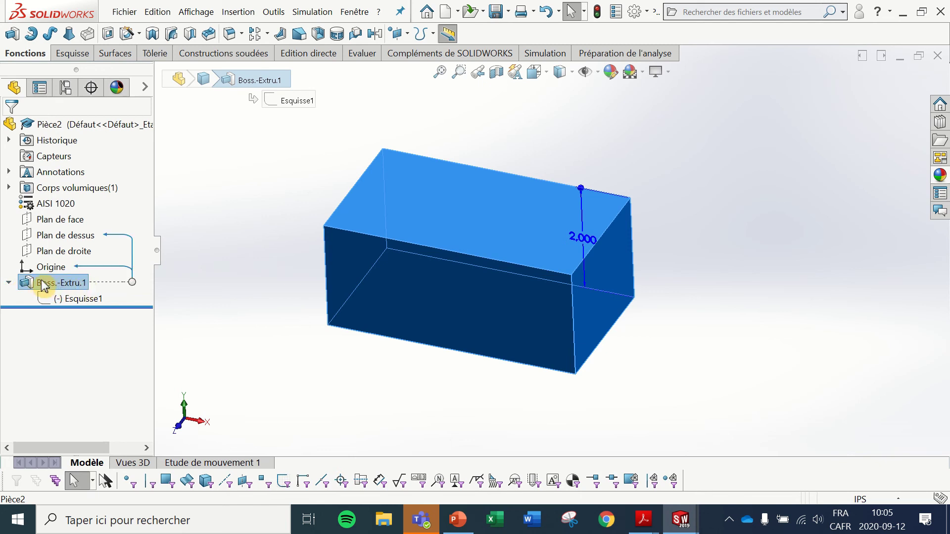
{"action": "left_click", "coordinate": [67, 301]}
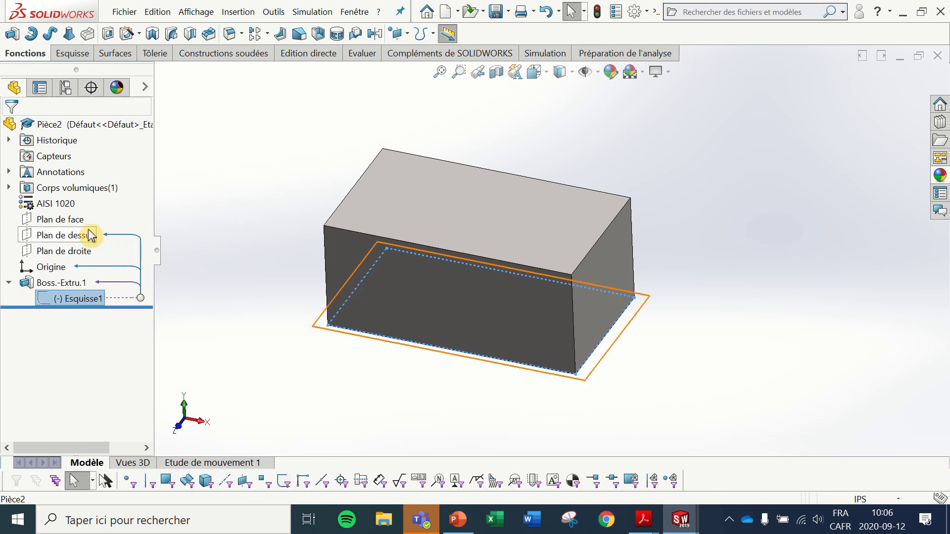
{"action": "left_click", "coordinate": [208, 304]}
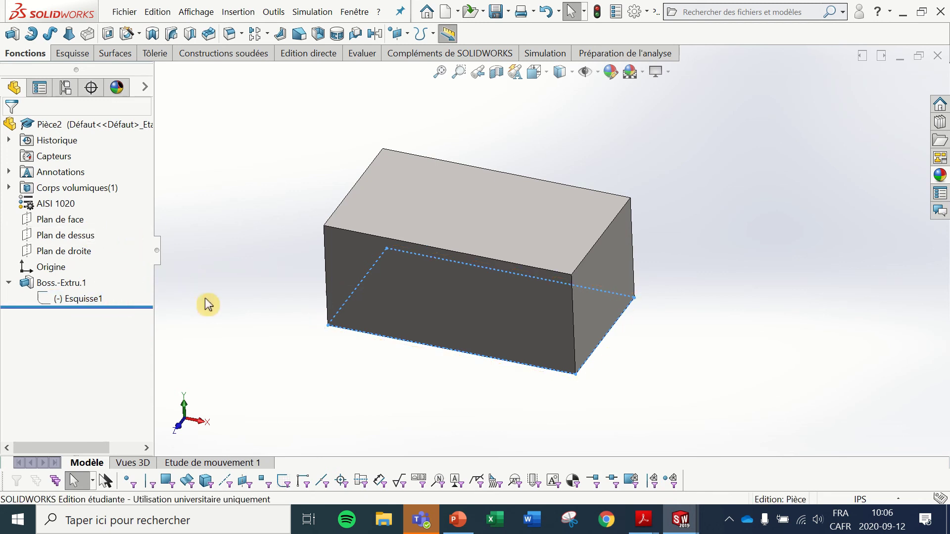
{"action": "left_click", "coordinate": [93, 299]}
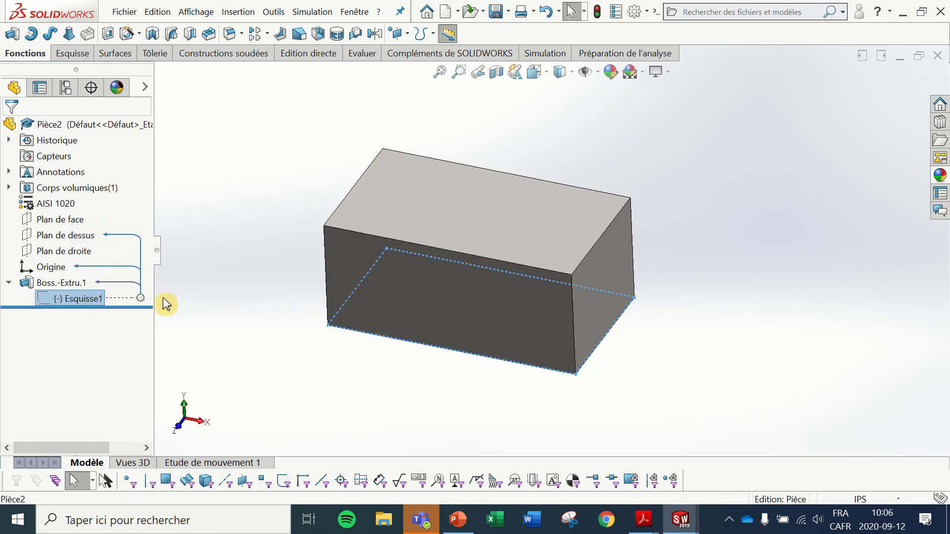
{"action": "left_click", "coordinate": [209, 303]}
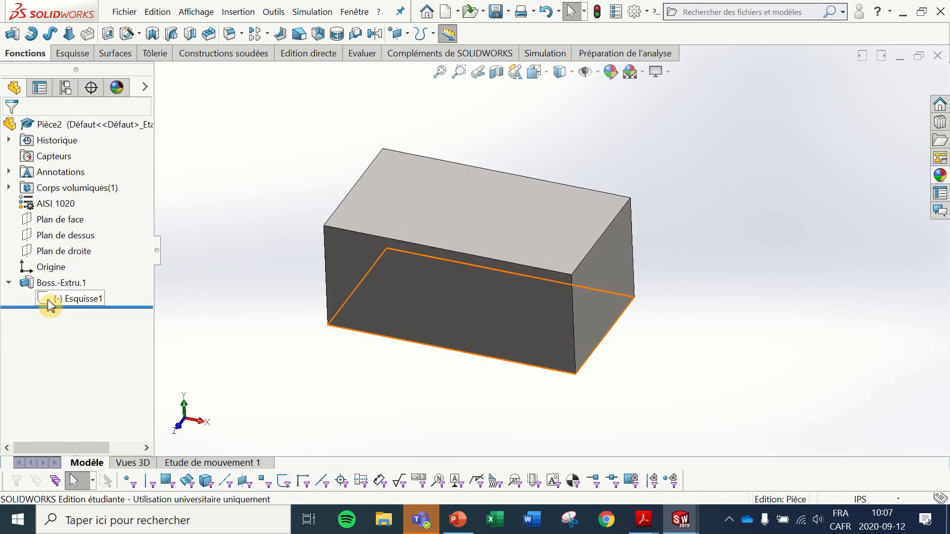
{"action": "mouse_move", "coordinate": [49, 302]}
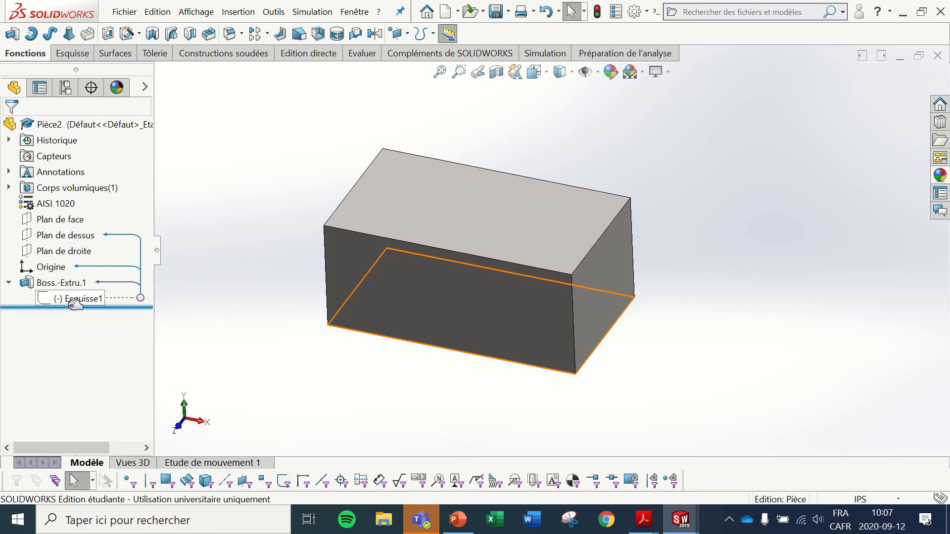
{"action": "mouse_move", "coordinate": [85, 306]}
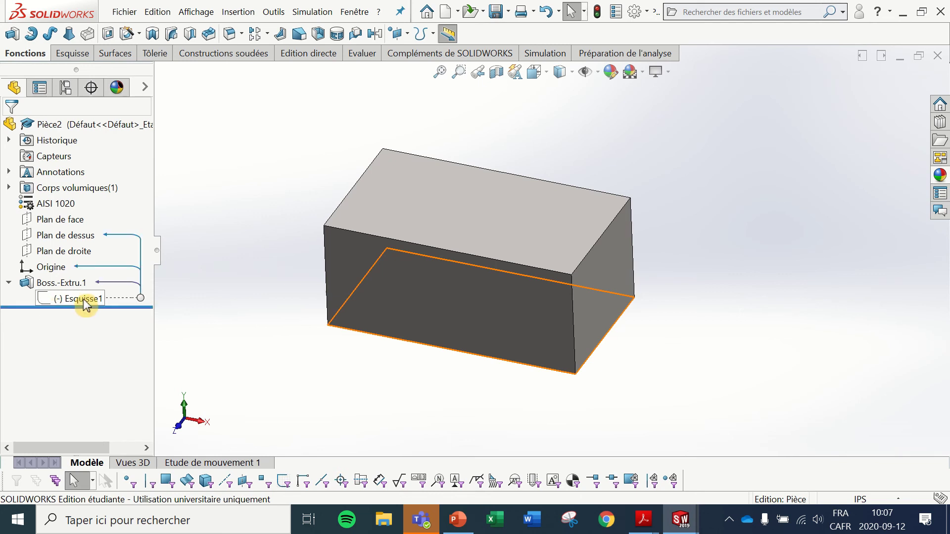
{"action": "left_click", "coordinate": [85, 305]}
{"action": "left_click", "coordinate": [84, 301]}
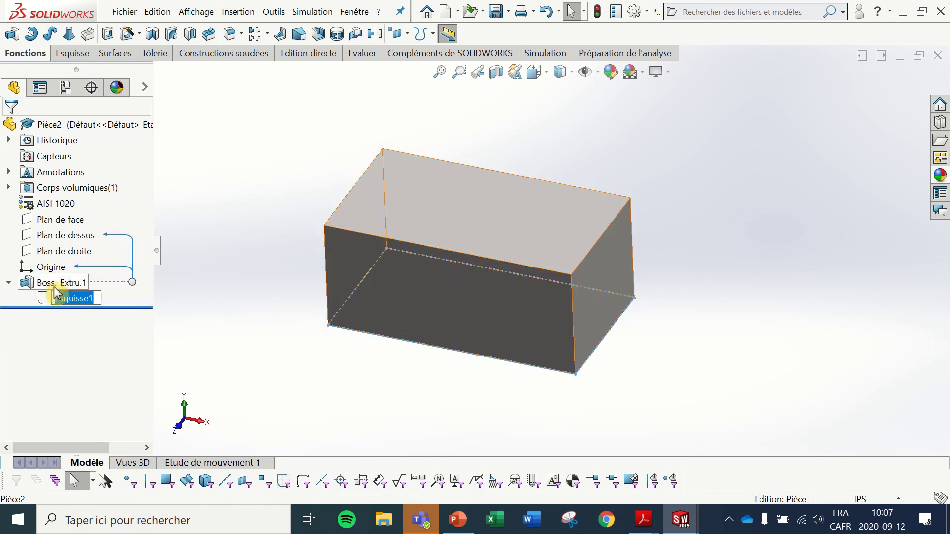
{"action": "left_click", "coordinate": [236, 345]}
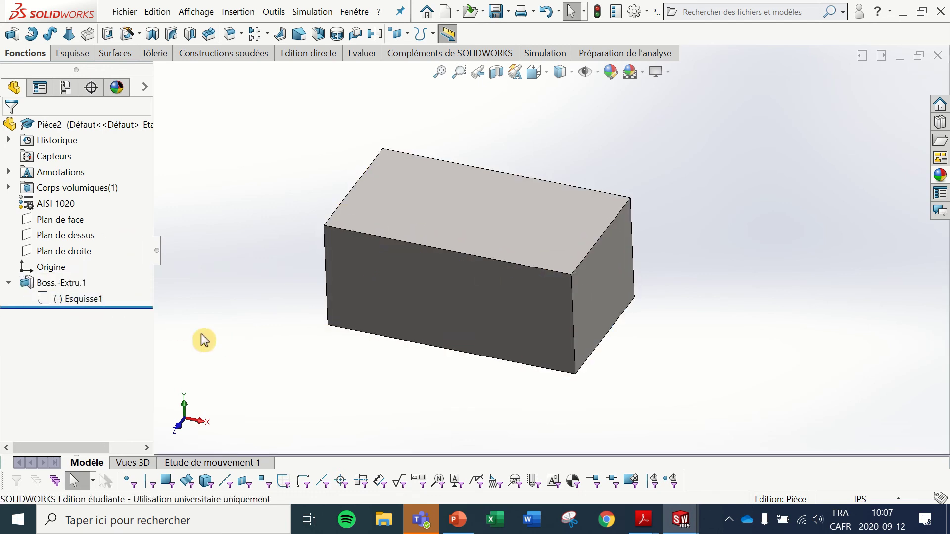
Reopen the boss extrusion's sketch for editing and dimension the rectangle's short side to 3 po.
{"action": "mouse_move", "coordinate": [44, 307]}
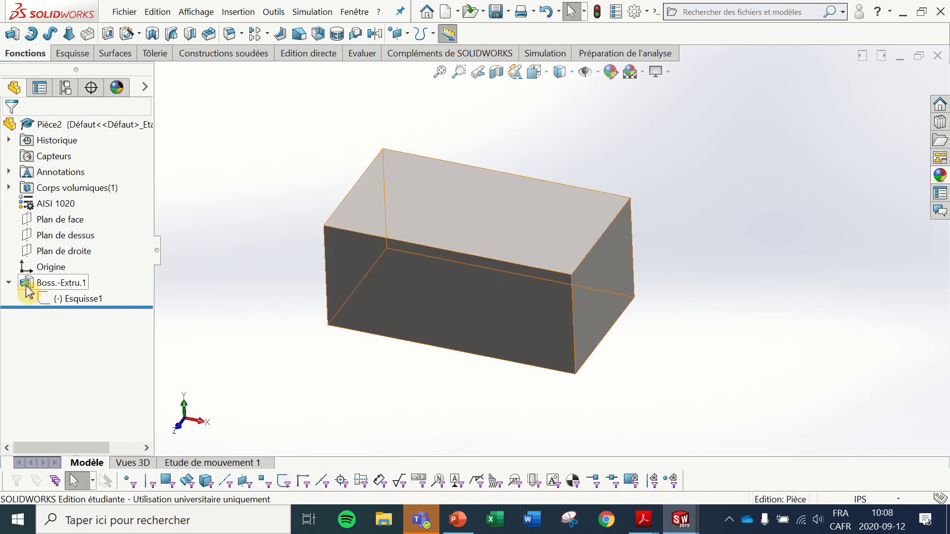
{"action": "mouse_move", "coordinate": [26, 289]}
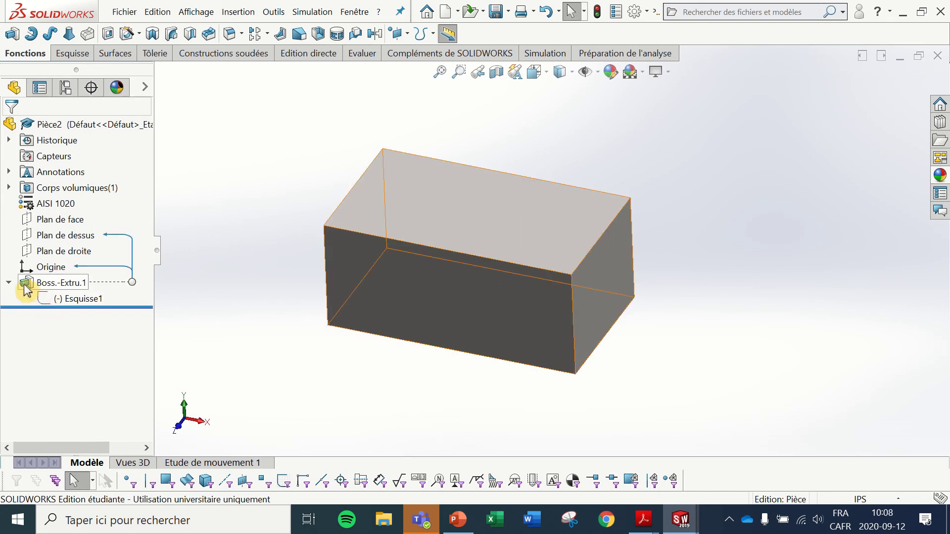
{"action": "left_click", "coordinate": [46, 301]}
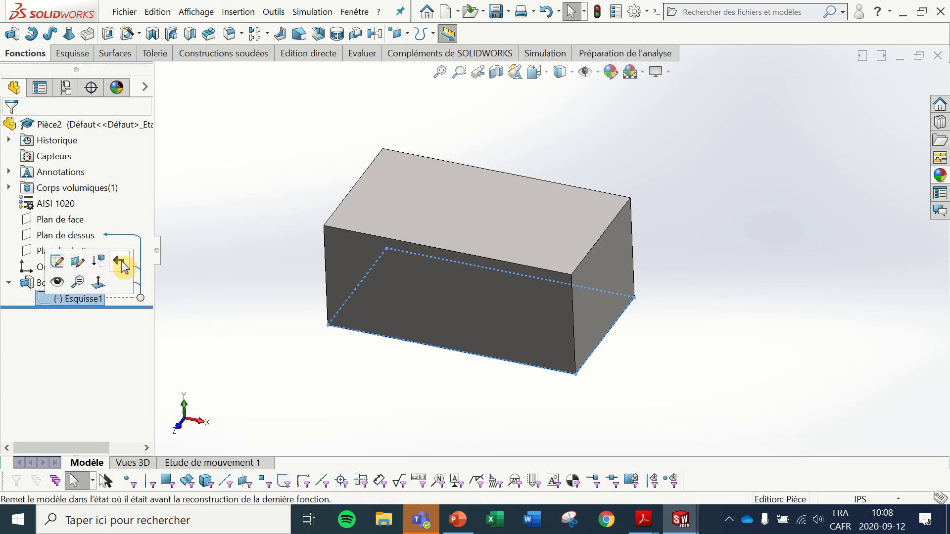
{"action": "left_click", "coordinate": [58, 263]}
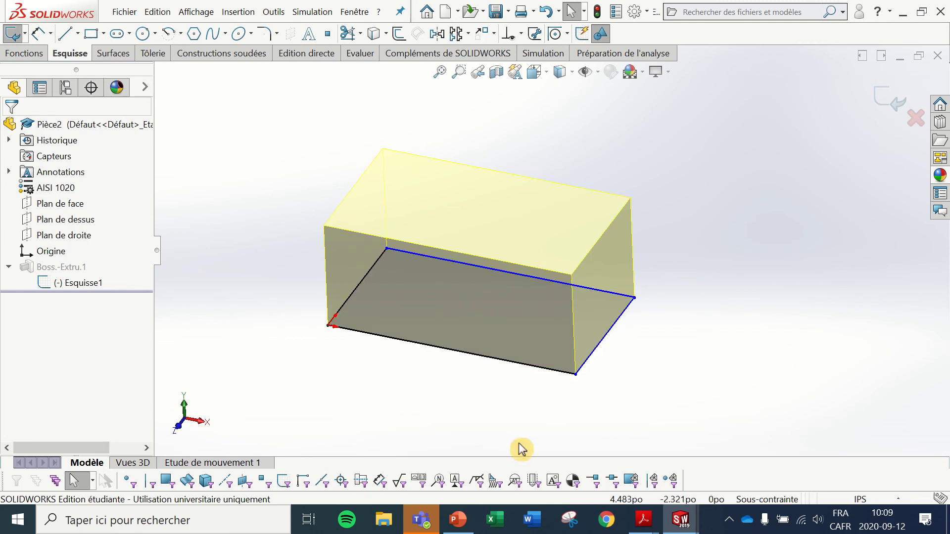
{"action": "key", "text": "d"}
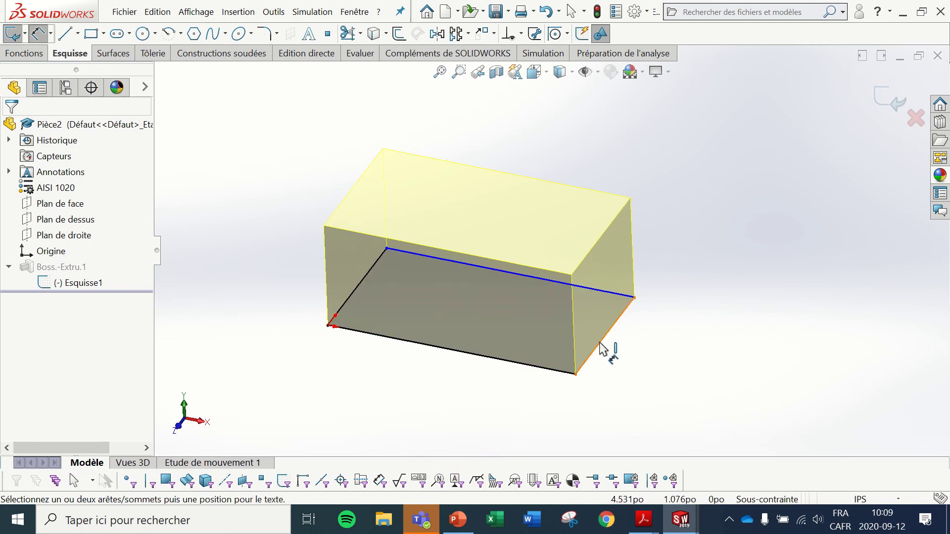
{"action": "left_click", "coordinate": [600, 348]}
{"action": "left_click", "coordinate": [689, 373]}
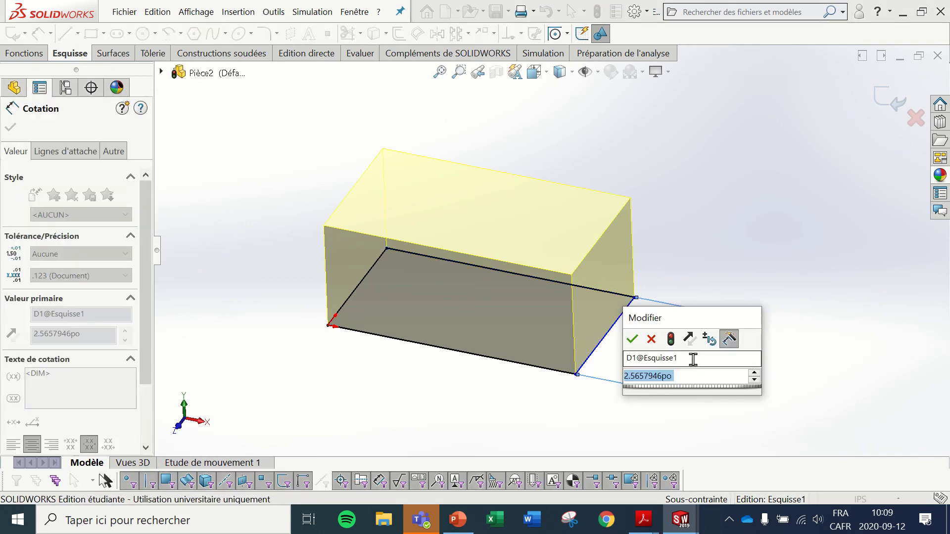
{"action": "type", "text": "3"}
{"action": "key", "text": "Return"}
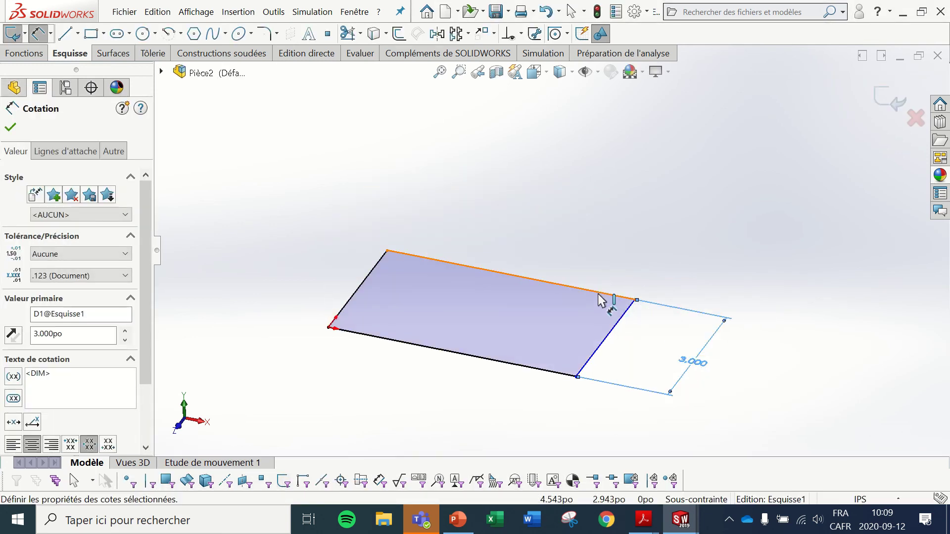
Dimension the rectangle's long side to 6 po and exit the sketch to rebuild the block.
{"action": "left_click", "coordinate": [600, 299]}
{"action": "left_click", "coordinate": [617, 239]}
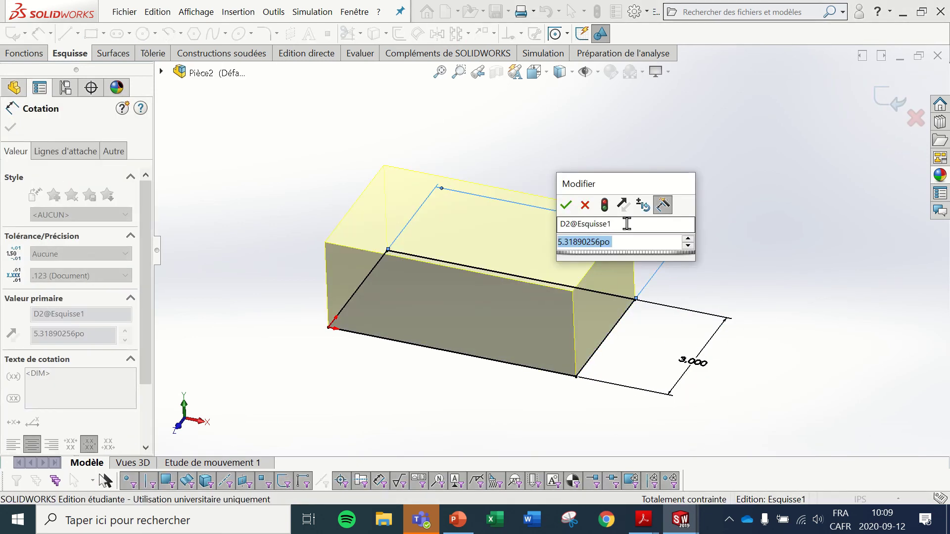
{"action": "type", "text": "6"}
{"action": "key", "text": "Return"}
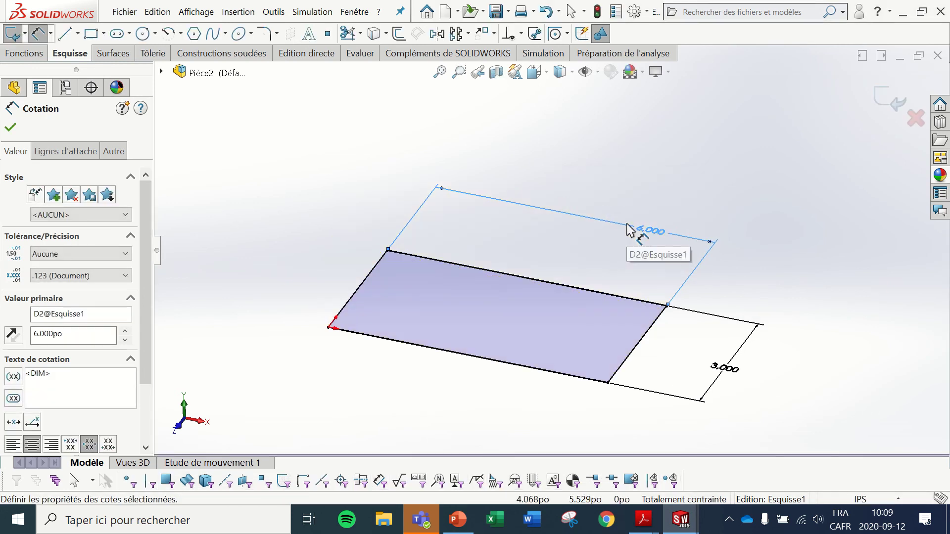
{"action": "left_click", "coordinate": [13, 128]}
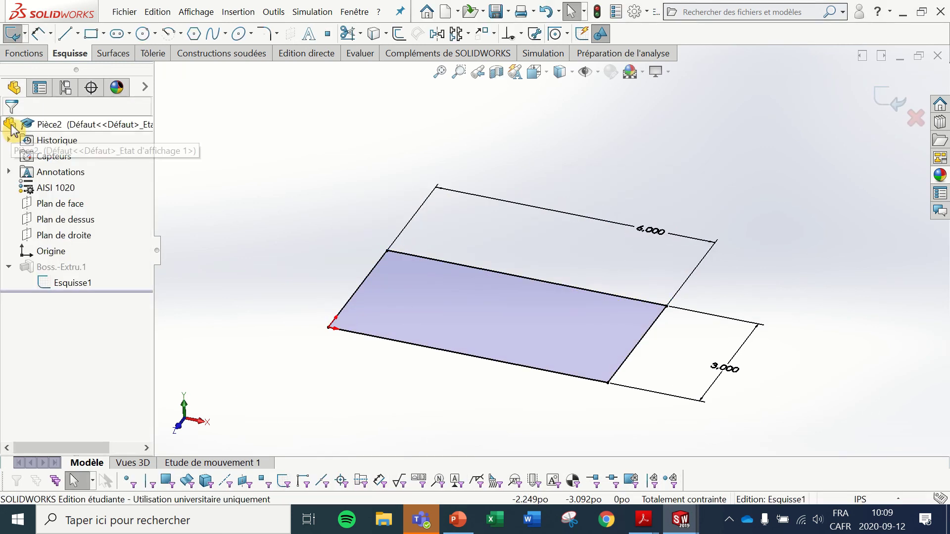
{"action": "left_click", "coordinate": [887, 94]}
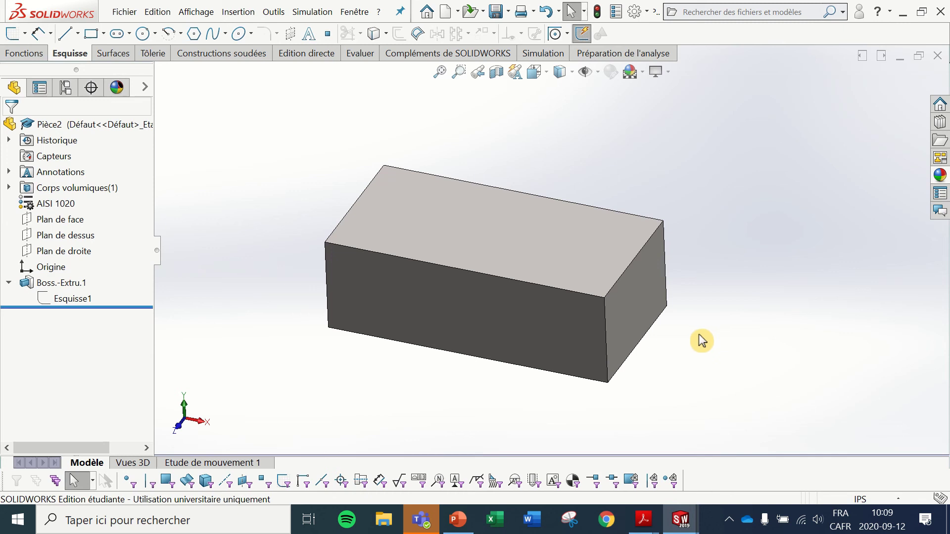
Change the rectangle sketch's plane from Plan de dessus to Plan de face and accept it.
{"action": "left_click", "coordinate": [42, 303]}
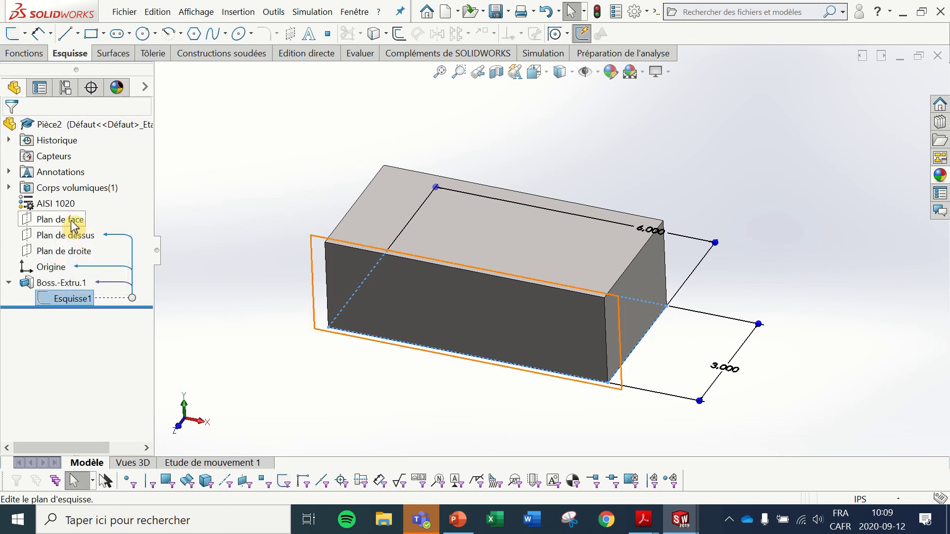
{"action": "left_click", "coordinate": [45, 302]}
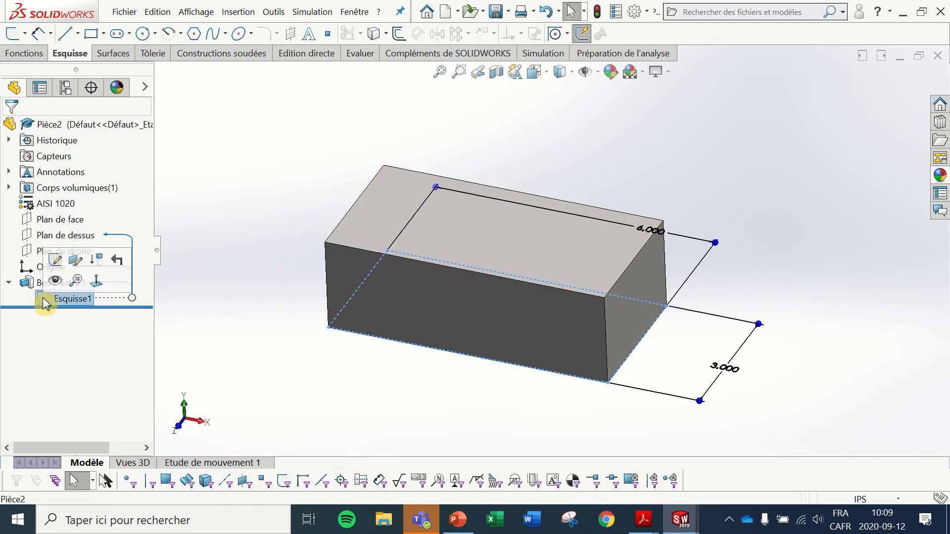
{"action": "left_click", "coordinate": [77, 266]}
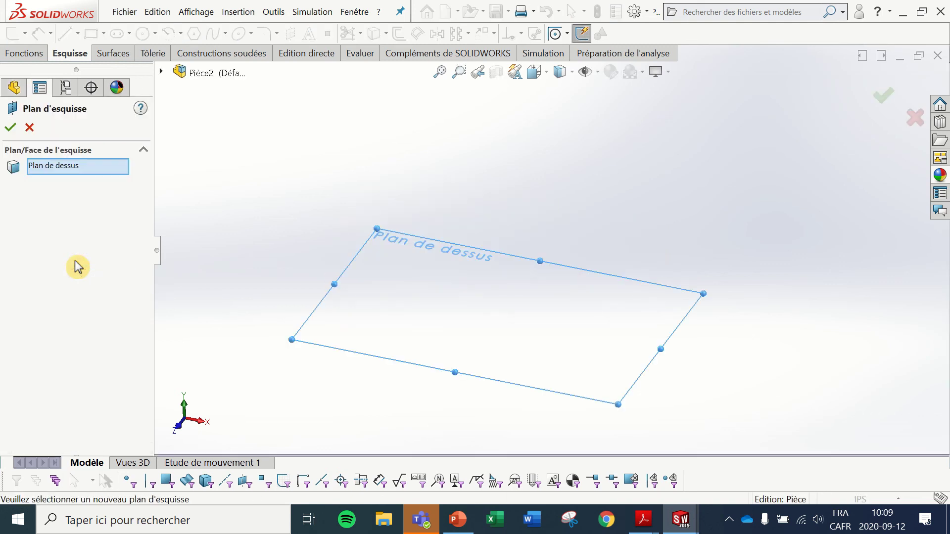
{"action": "left_click", "coordinate": [68, 167]}
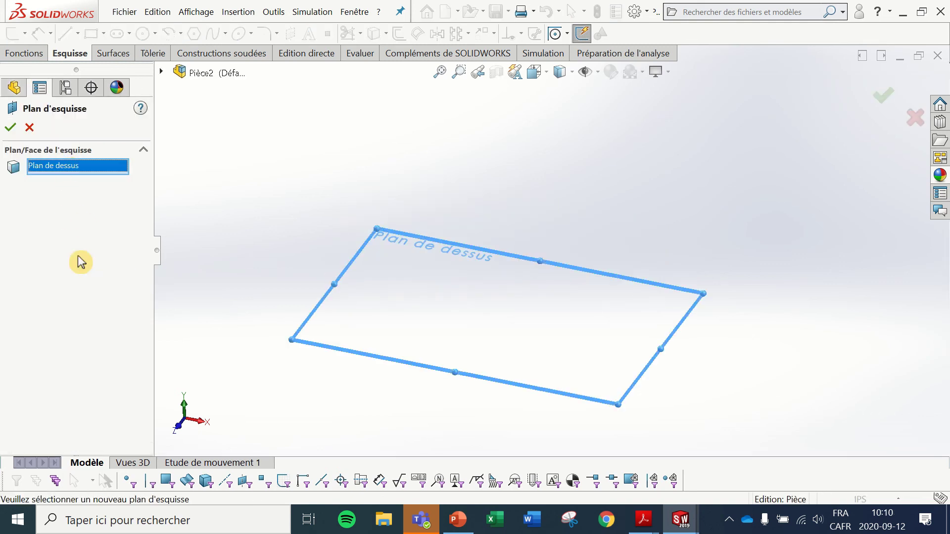
{"action": "left_click", "coordinate": [161, 72]}
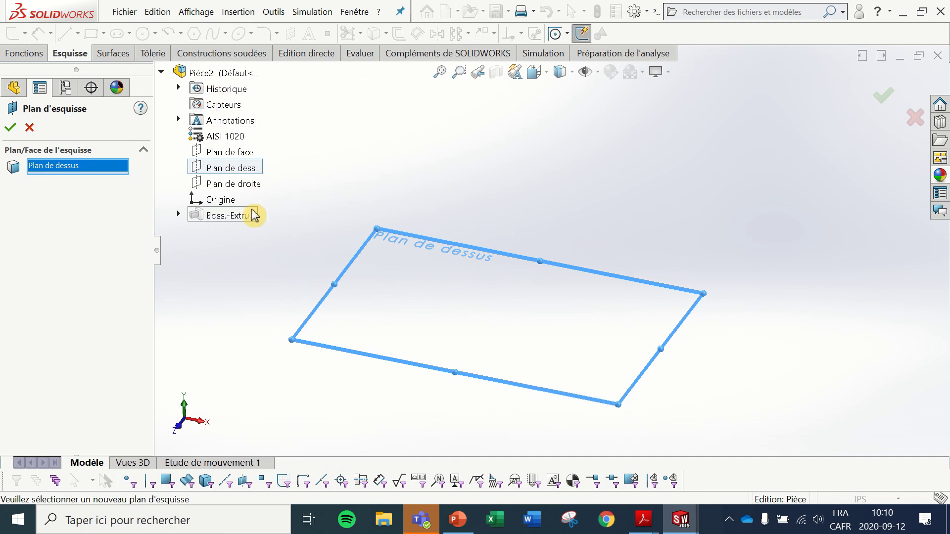
{"action": "left_click", "coordinate": [247, 154]}
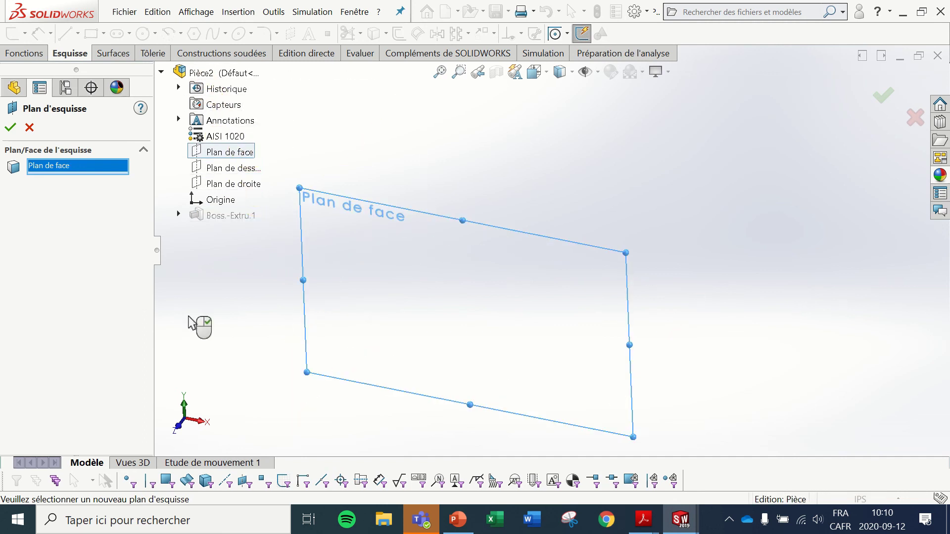
{"action": "left_click", "coordinate": [13, 130]}
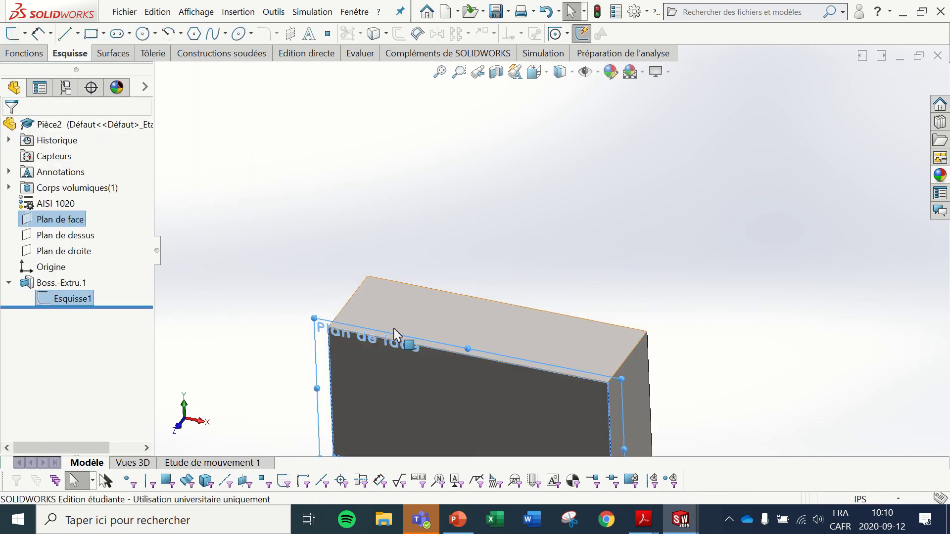
Examine the block's sketch and extrusion, including their dimensions and parent links in the feature tree.
{"action": "scroll", "coordinate": [544, 306], "scroll_direction": "up", "scroll_amount": 2}
{"action": "scroll", "coordinate": [586, 326], "scroll_direction": "down", "scroll_amount": 1}
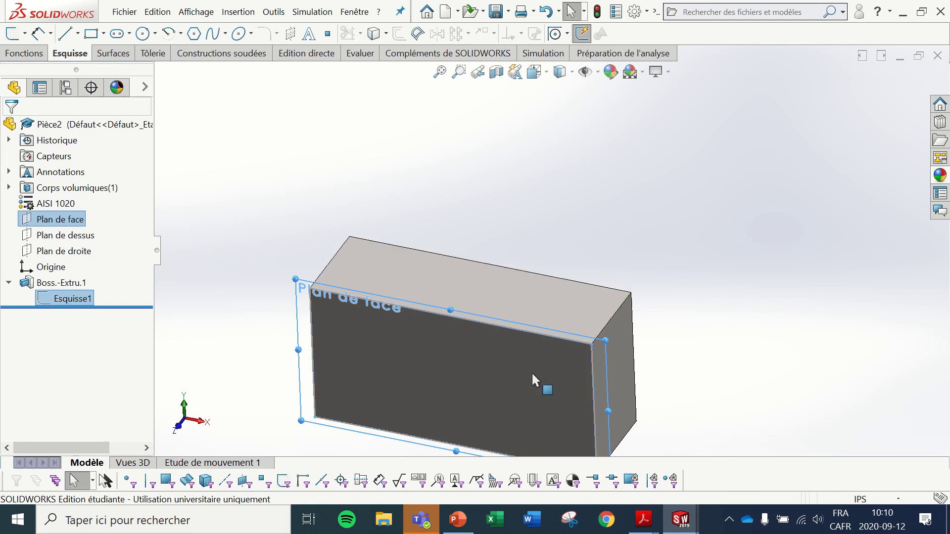
{"action": "left_click", "coordinate": [49, 299]}
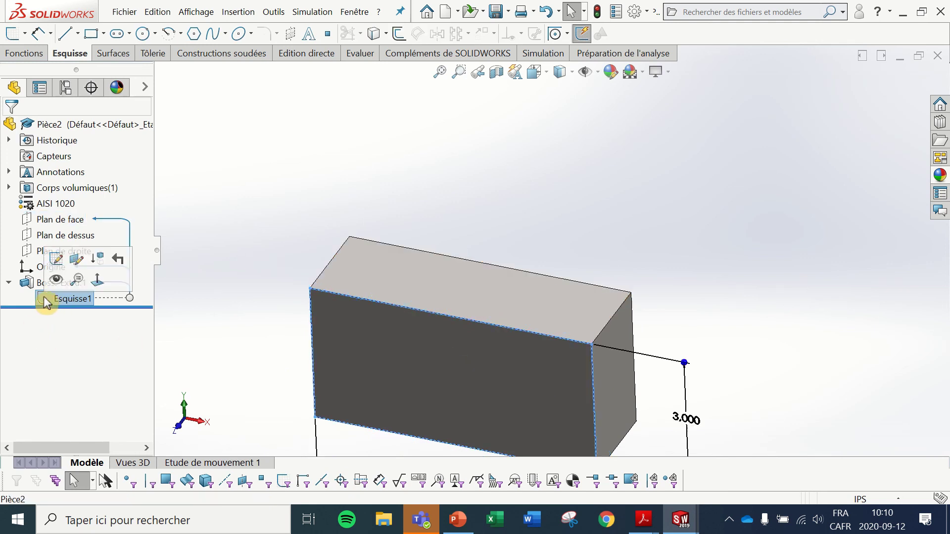
{"action": "scroll", "coordinate": [643, 366], "scroll_direction": "up", "scroll_amount": 2}
{"action": "scroll", "coordinate": [693, 358], "scroll_direction": "up", "scroll_amount": 2}
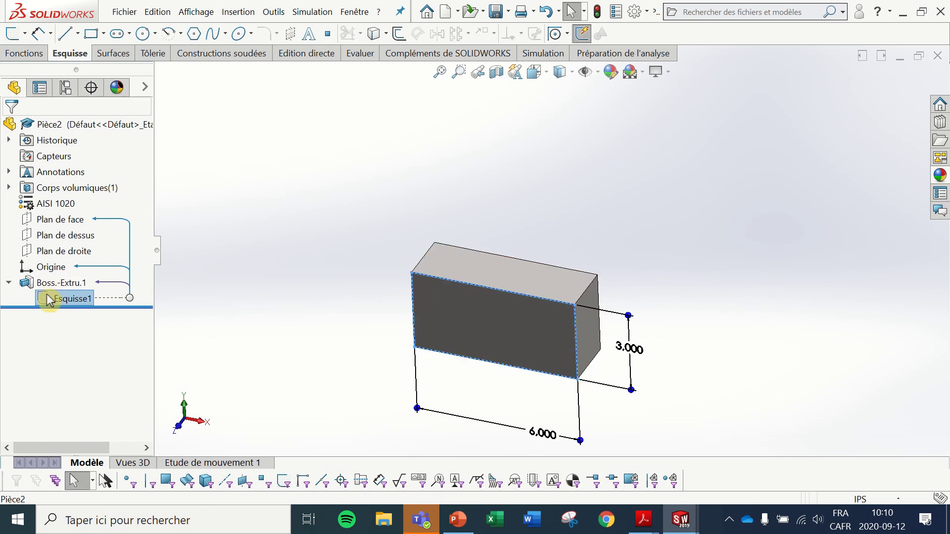
{"action": "scroll", "coordinate": [491, 336], "scroll_direction": "down", "scroll_amount": 3}
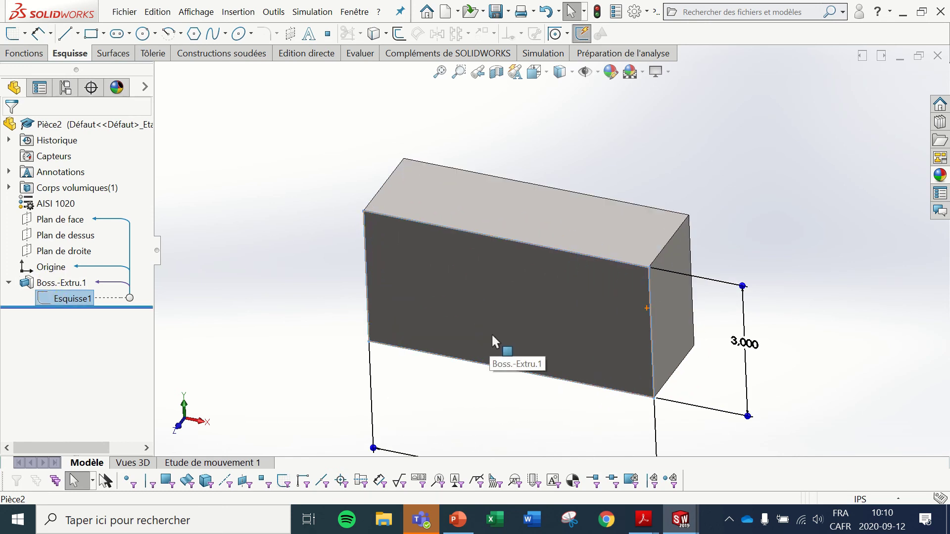
{"action": "left_click", "coordinate": [27, 282]}
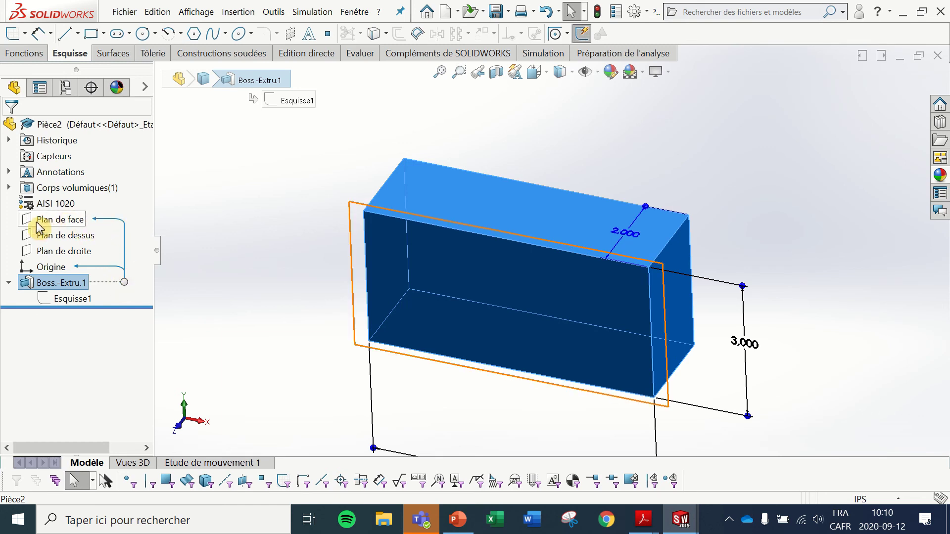
{"action": "left_click", "coordinate": [26, 285]}
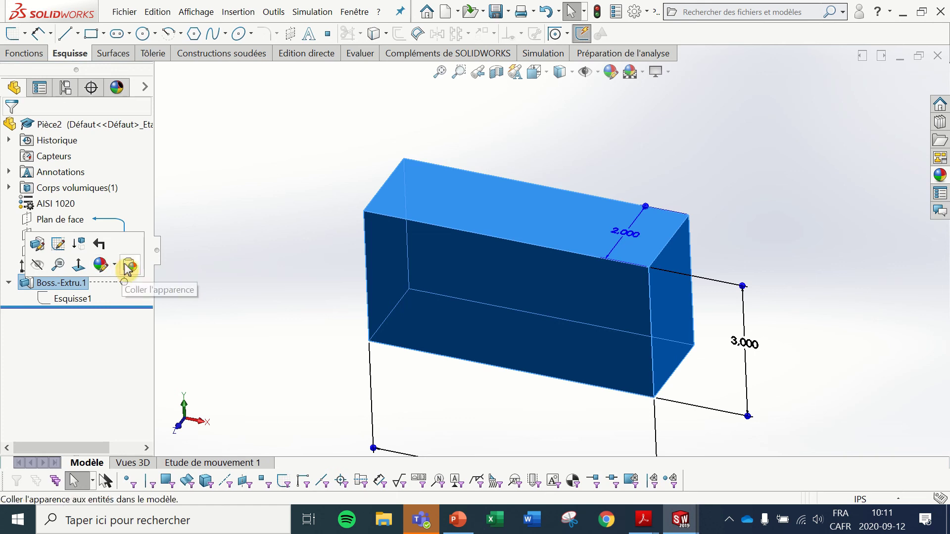
Edit the boss extrusion, set its blind depth to 1.5 po, and accept the change.
{"action": "left_click", "coordinate": [28, 282]}
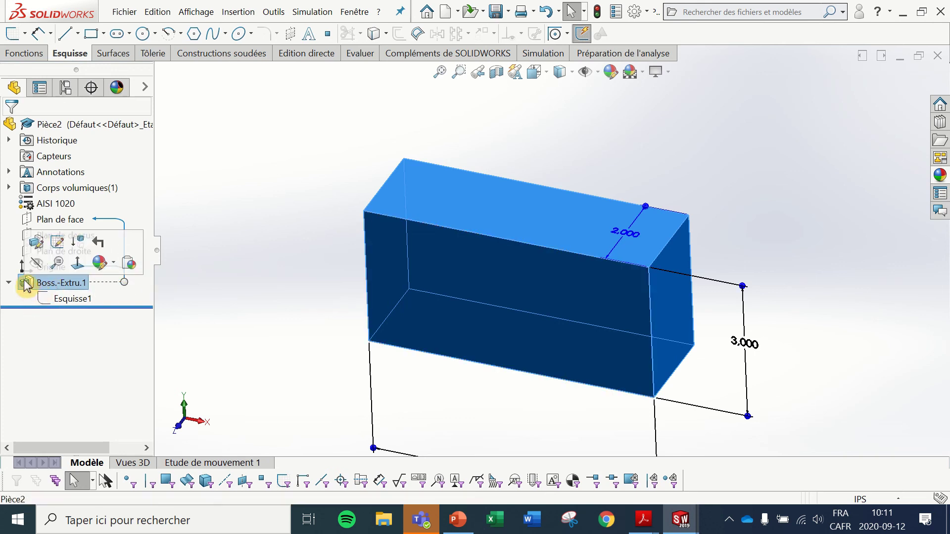
{"action": "left_click", "coordinate": [36, 242]}
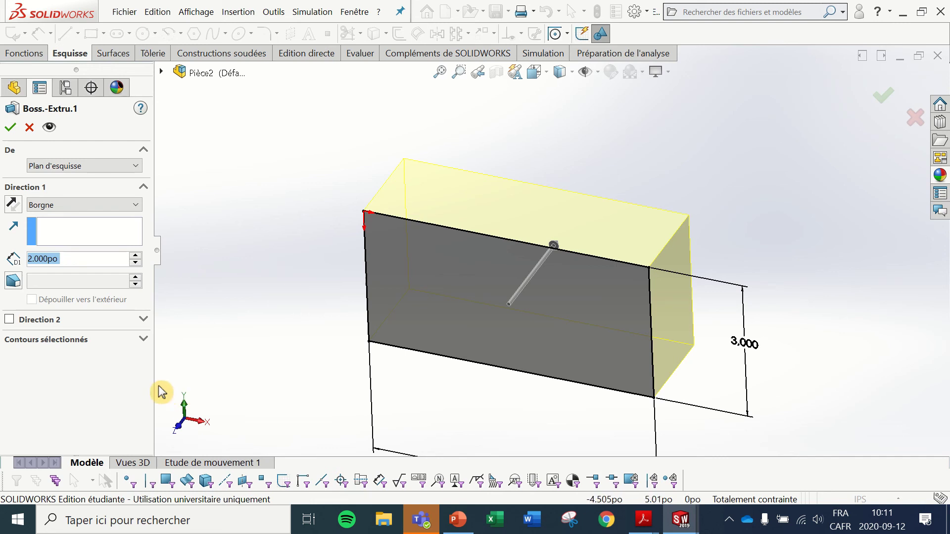
{"action": "left_click", "coordinate": [70, 259]}
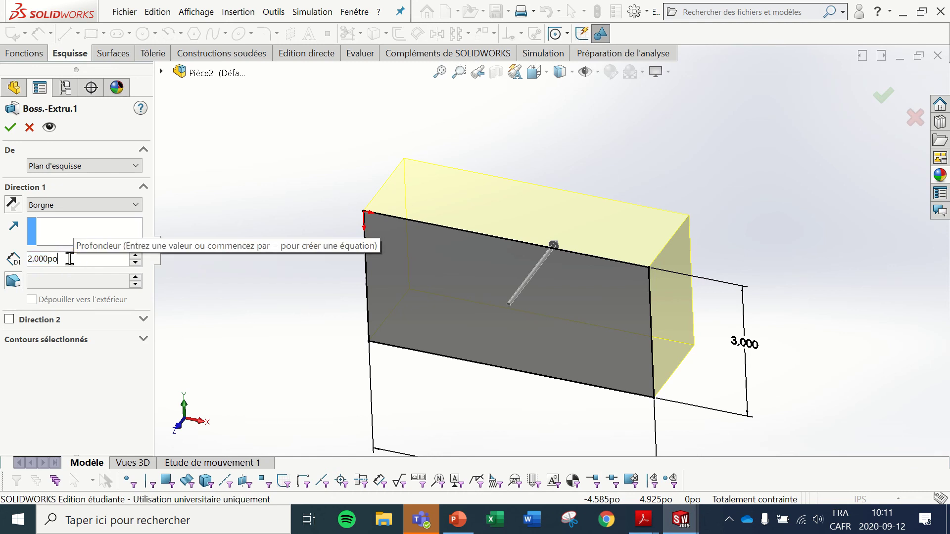
{"action": "double_click", "coordinate": [70, 259]}
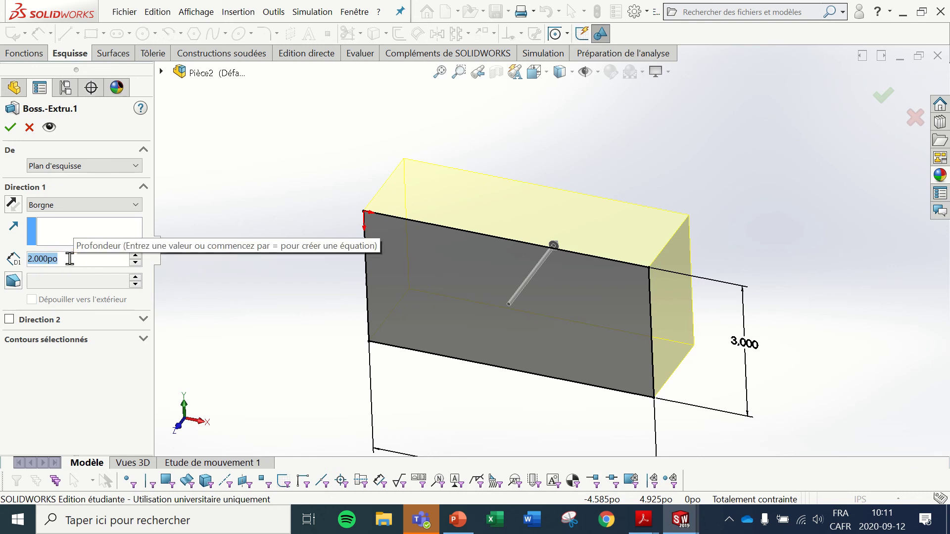
{"action": "type", "text": "1.5"}
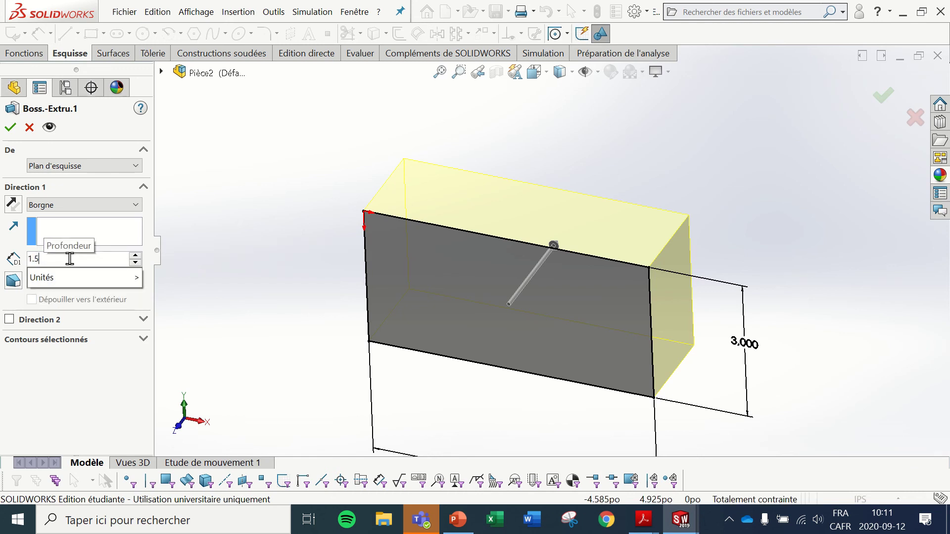
{"action": "key", "text": "Return"}
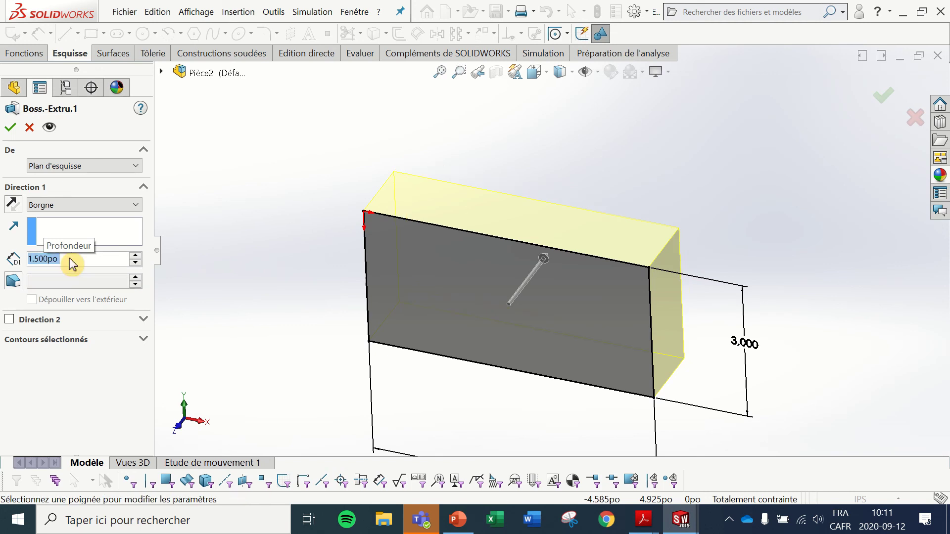
{"action": "left_click", "coordinate": [11, 129]}
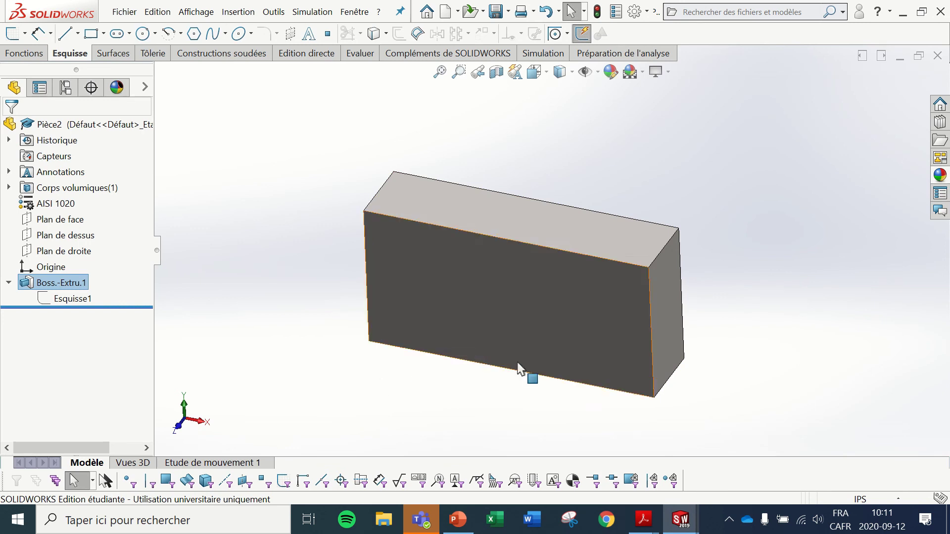
Examine the dimensions and parent links of the block's rectangle sketch, and clear the selection.
{"action": "middle_click_drag", "start_coordinate": [518, 369], "coordinate": [517, 339], "text": "ctrl"}
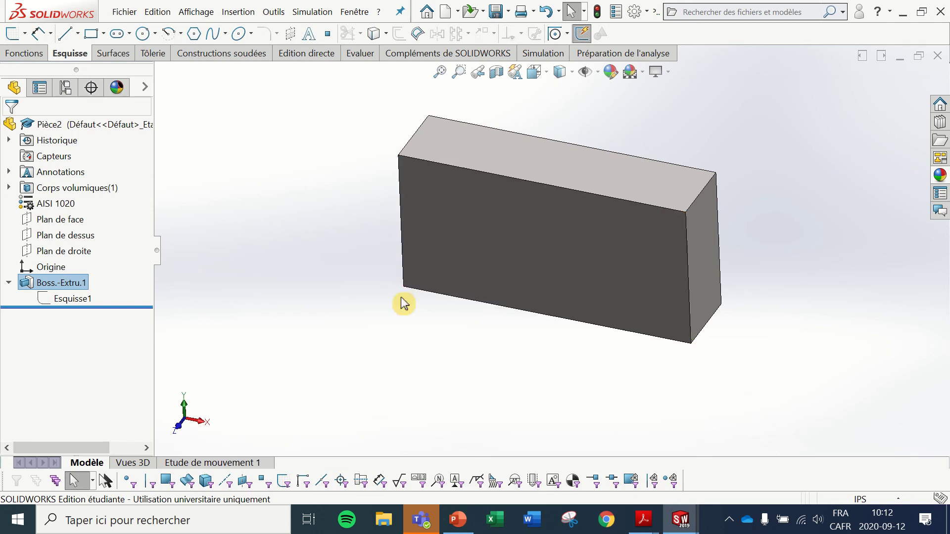
{"action": "left_click", "coordinate": [43, 302]}
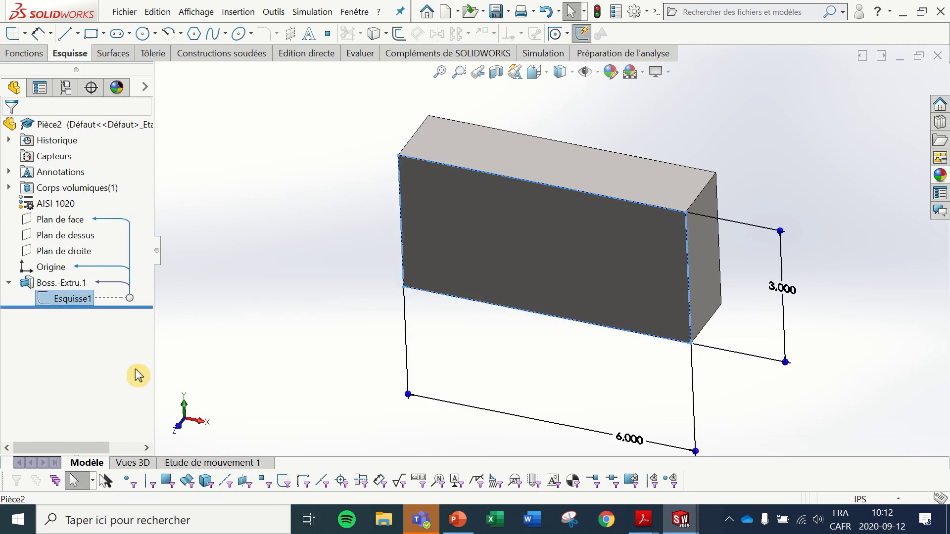
{"action": "left_click", "coordinate": [42, 300]}
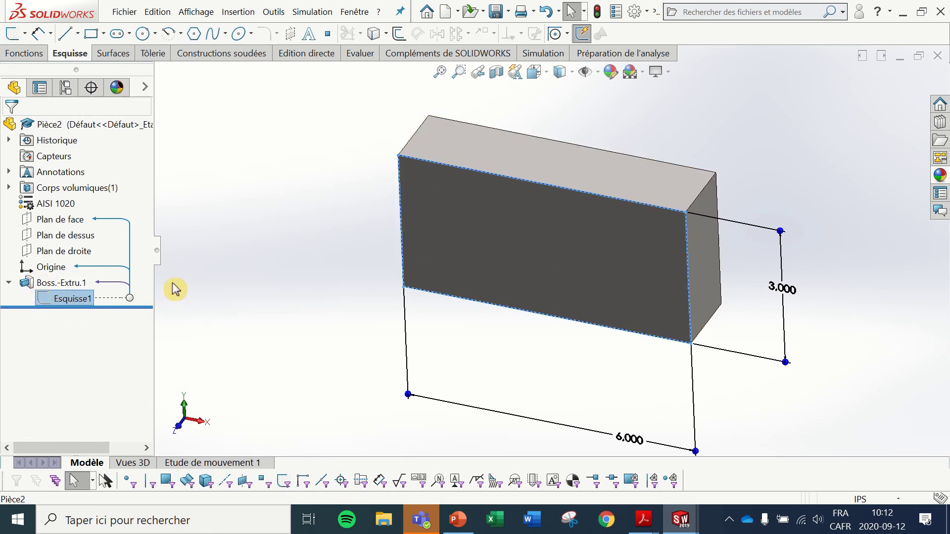
{"action": "left_click", "coordinate": [230, 300]}
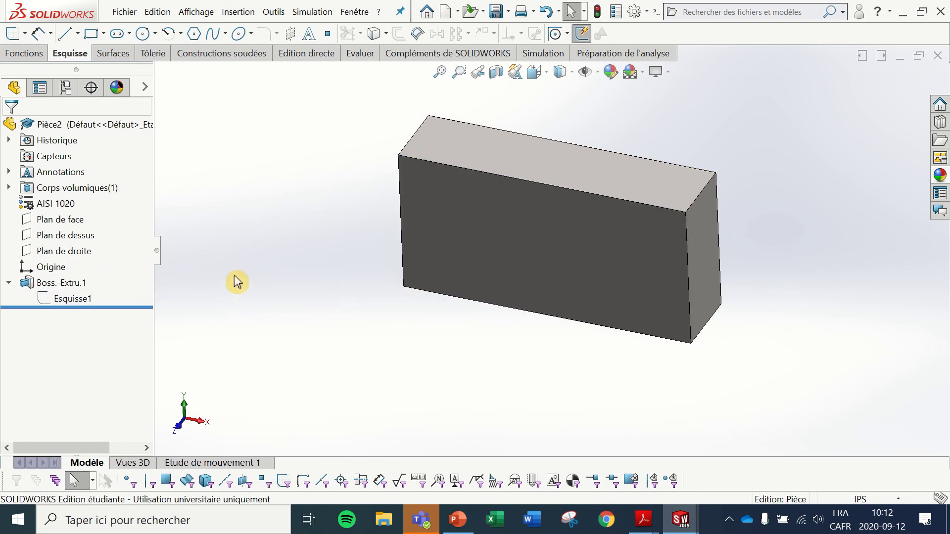
{"action": "key", "text": "f"}
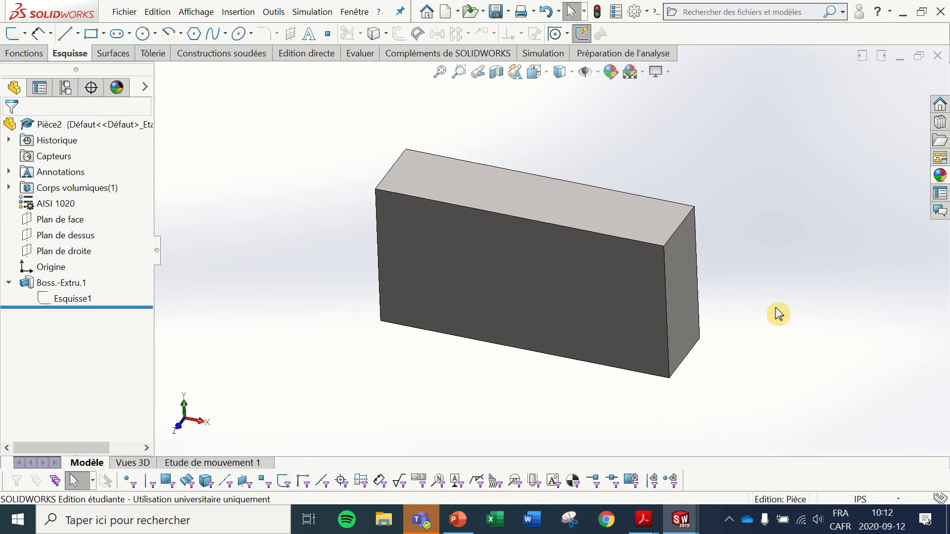
Set the block's extrusion depth to 2 po by editing its depth dimension directly on the model.
{"action": "left_click", "coordinate": [578, 293]}
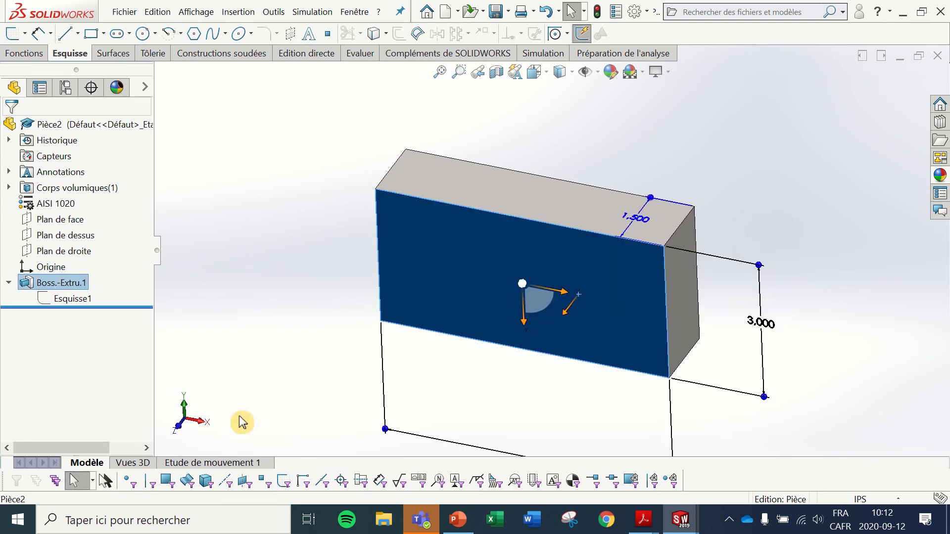
{"action": "key", "text": "f"}
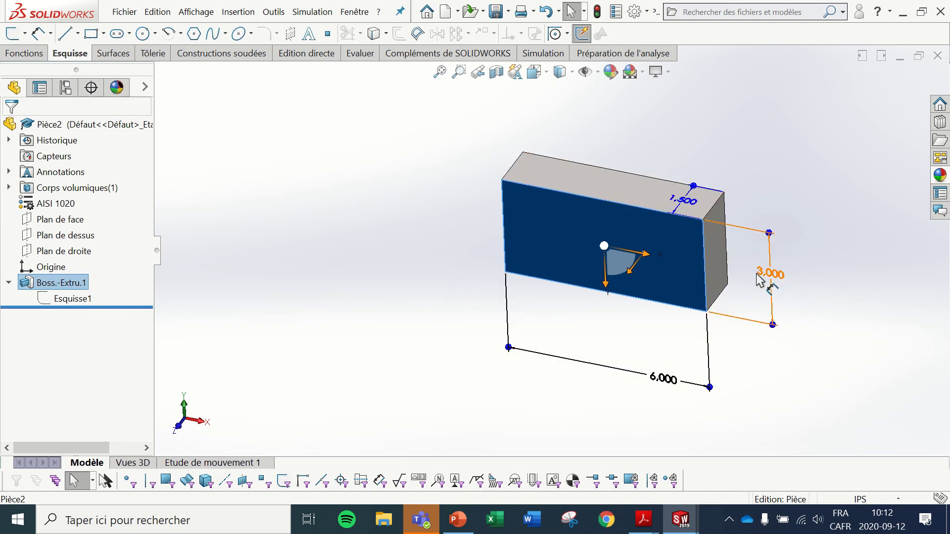
{"action": "scroll", "coordinate": [742, 204], "scroll_direction": "down", "scroll_amount": 2}
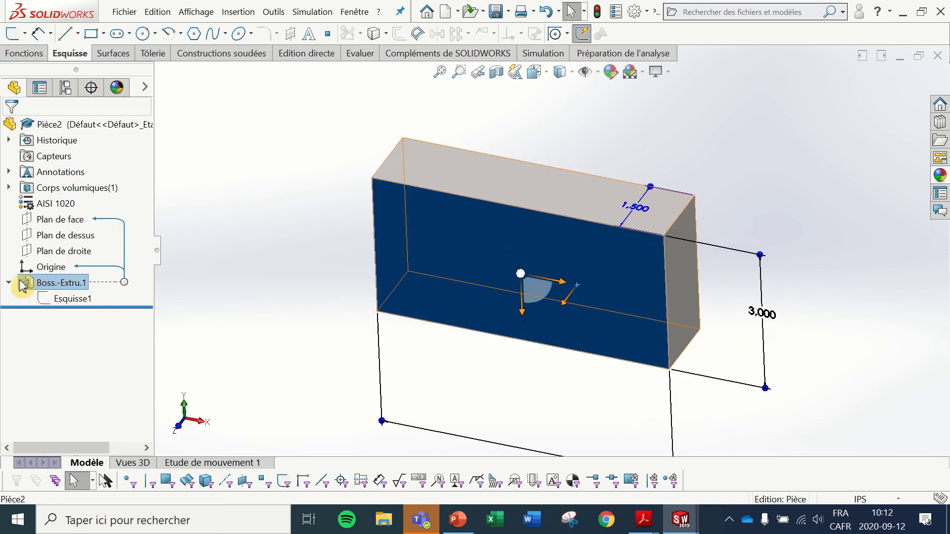
{"action": "left_click_drag", "start_coordinate": [50, 297], "coordinate": [54, 304]}
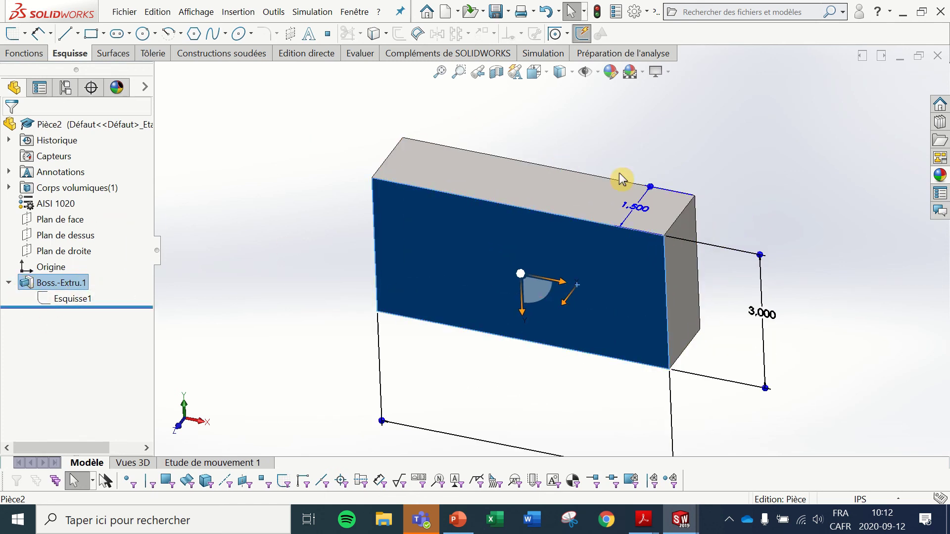
{"action": "left_click", "coordinate": [645, 215]}
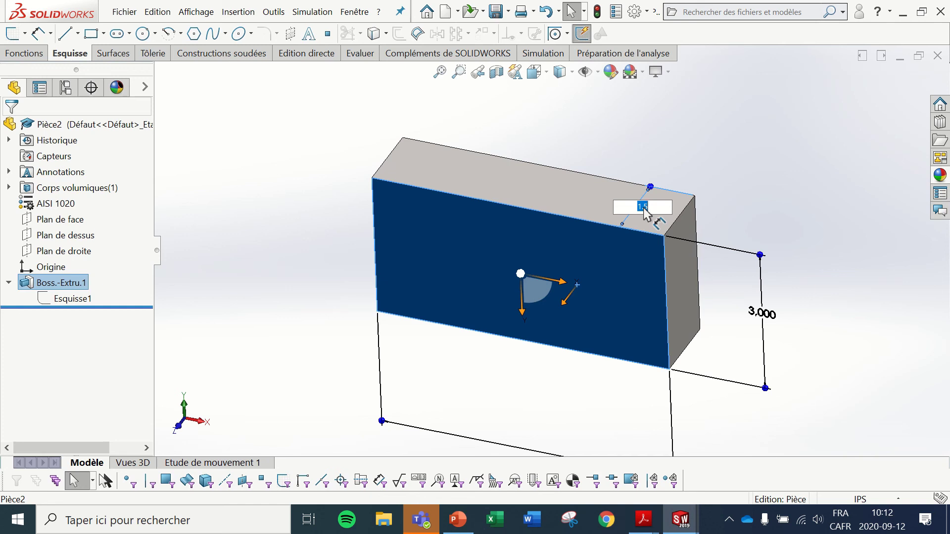
{"action": "type", "text": "2"}
{"action": "key", "text": "Return"}
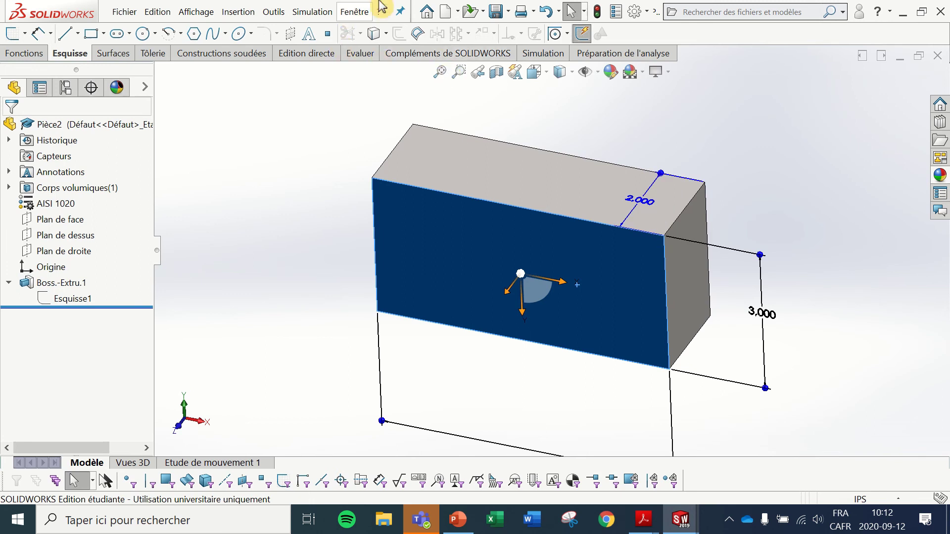
{"action": "mouse_move", "coordinate": [413, 6]}
{"action": "left_click", "coordinate": [359, 34]}
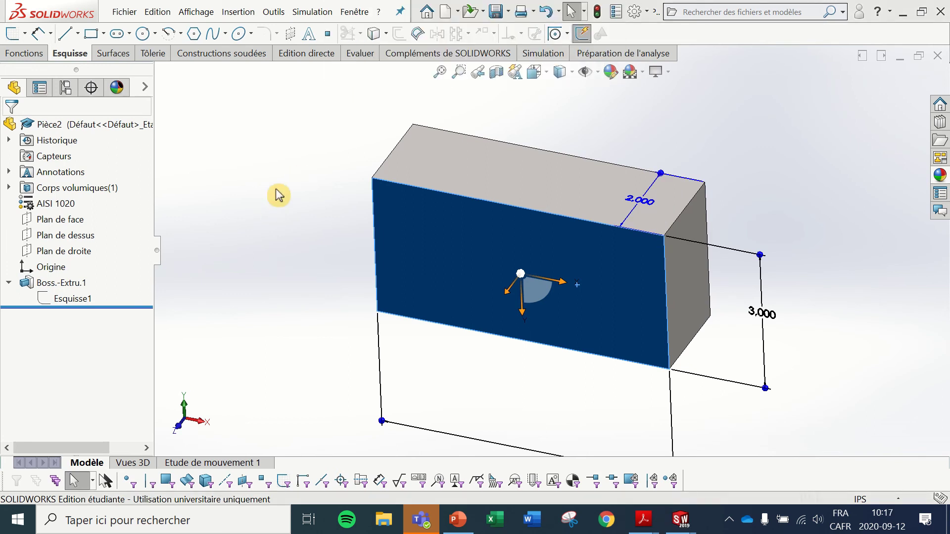
{"action": "left_click", "coordinate": [259, 241]}
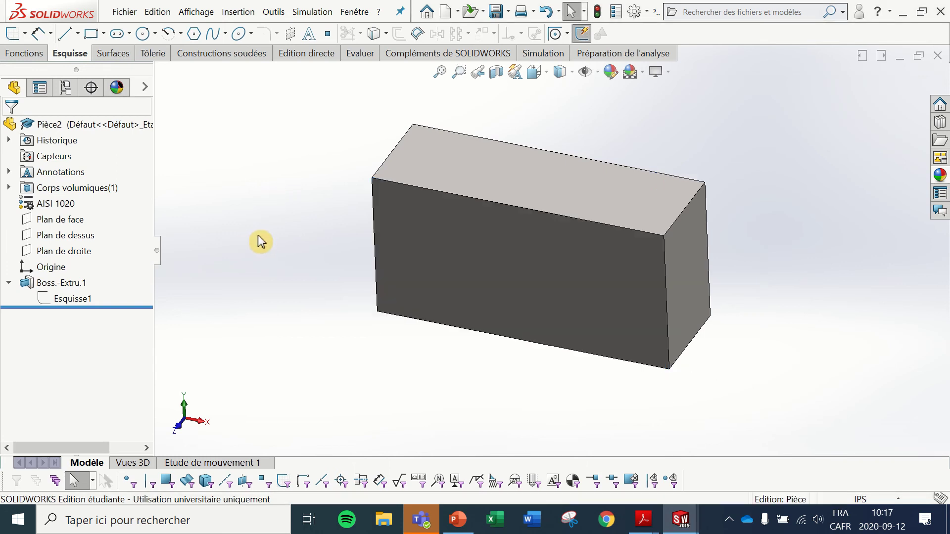
Open the block's boss extrusion for editing.
{"action": "left_click", "coordinate": [28, 284]}
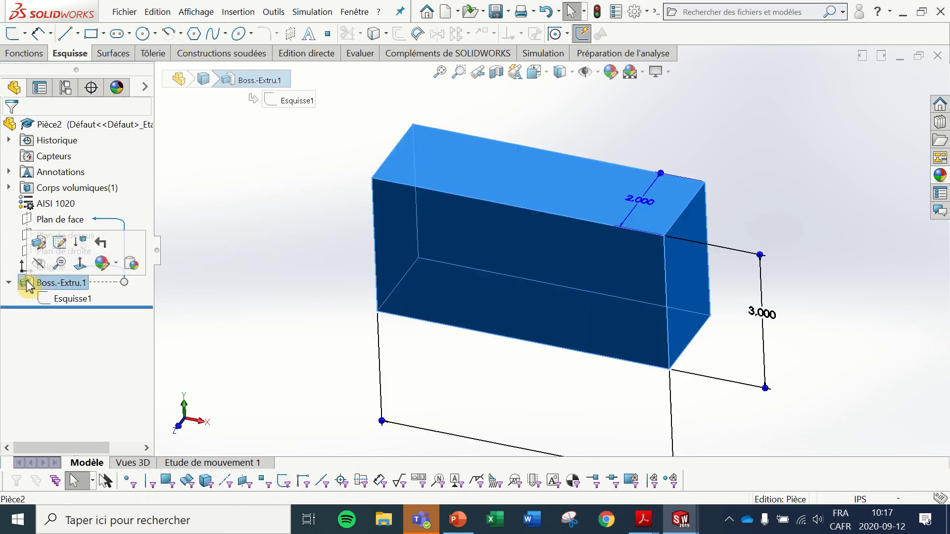
{"action": "left_click", "coordinate": [38, 243]}
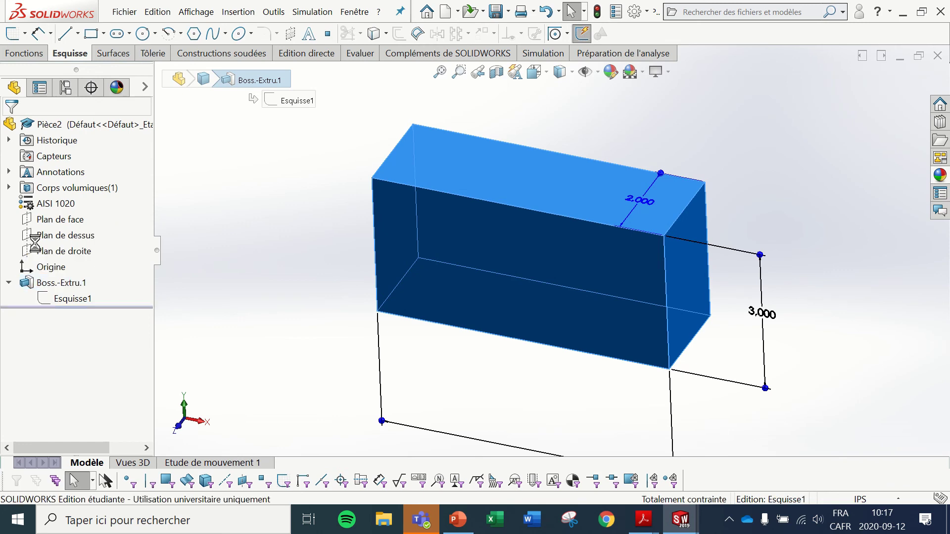
{"action": "middle_click_drag", "start_coordinate": [503, 255], "coordinate": [452, 424]}
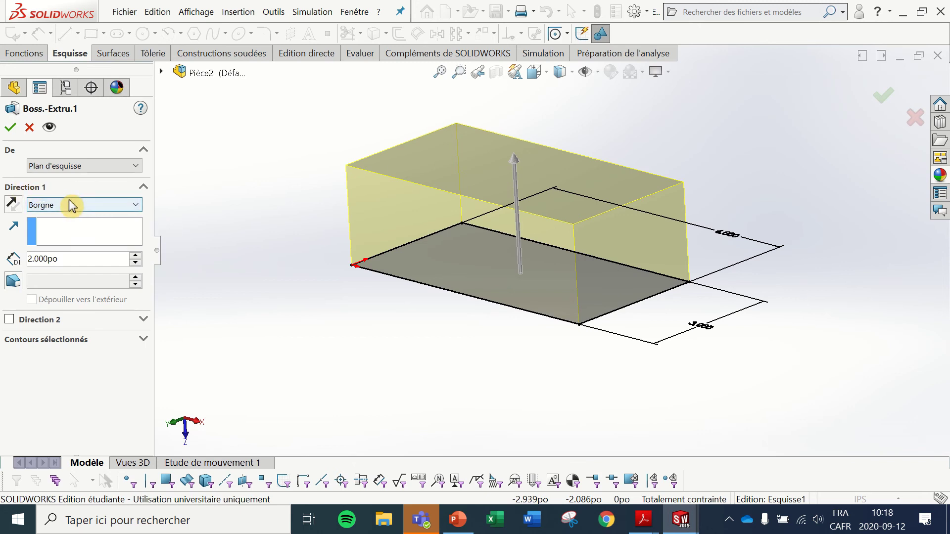
Try a second blind extrusion direction about 0.95 po deep, and turn it off again.
{"action": "left_click", "coordinate": [52, 324]}
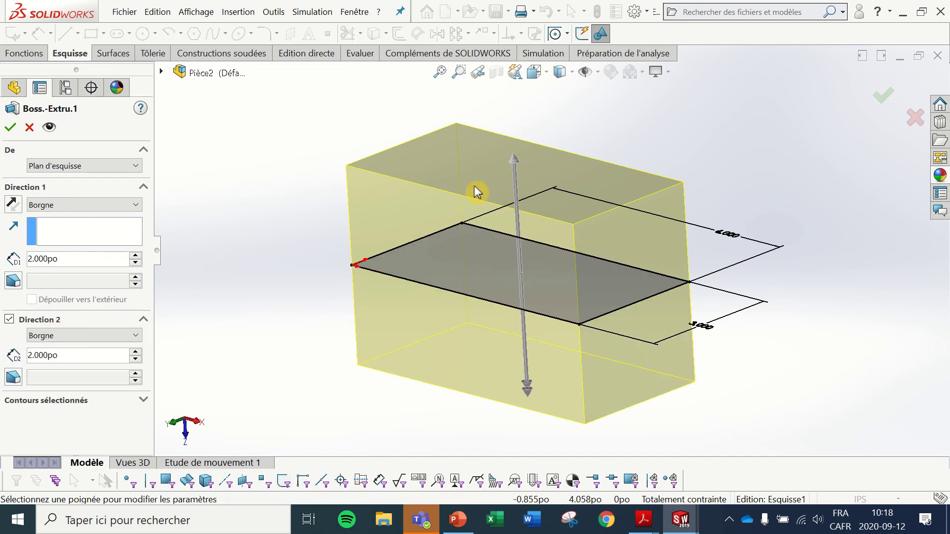
{"action": "left_click_drag", "start_coordinate": [525, 393], "coordinate": [523, 339]}
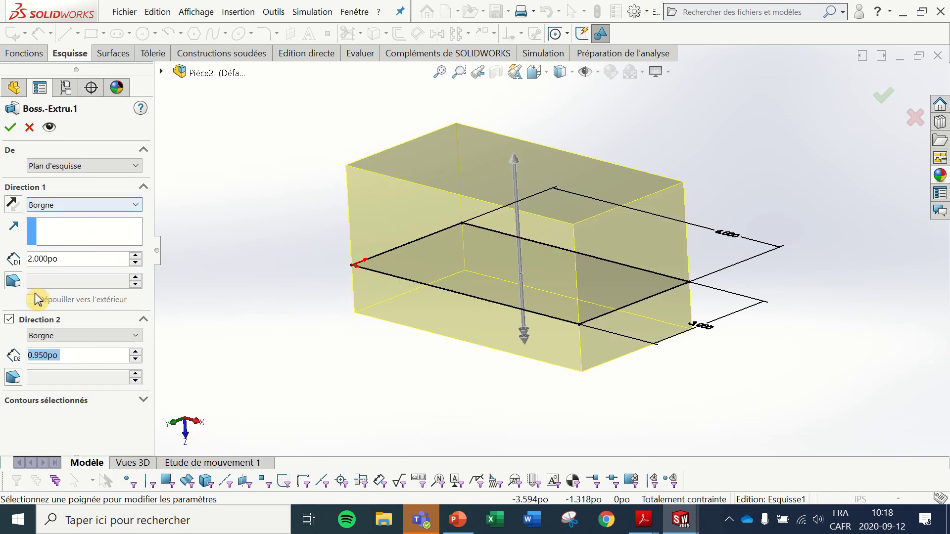
{"action": "left_click", "coordinate": [9, 319]}
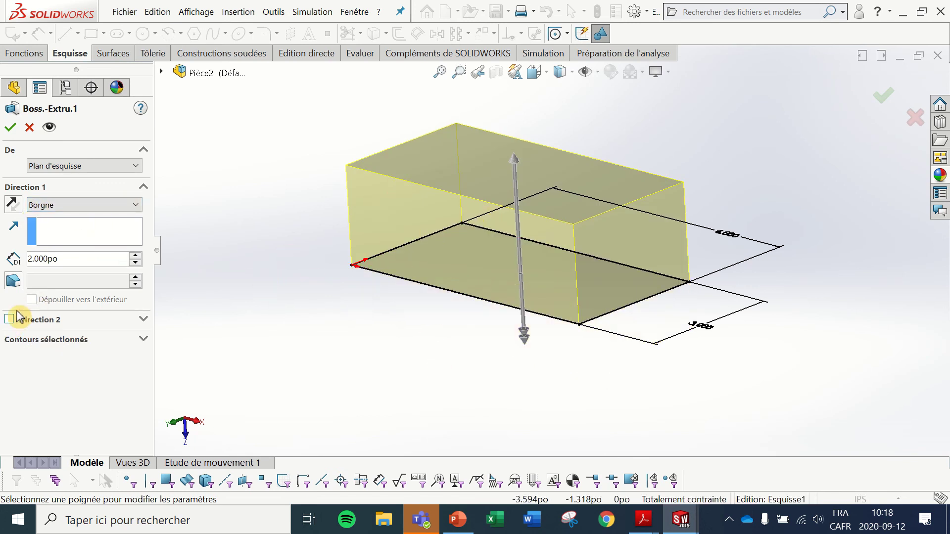
Change the extrusion's end condition to Plan milieu with a total depth of 3 po, and accept the change.
{"action": "left_click", "coordinate": [70, 205]}
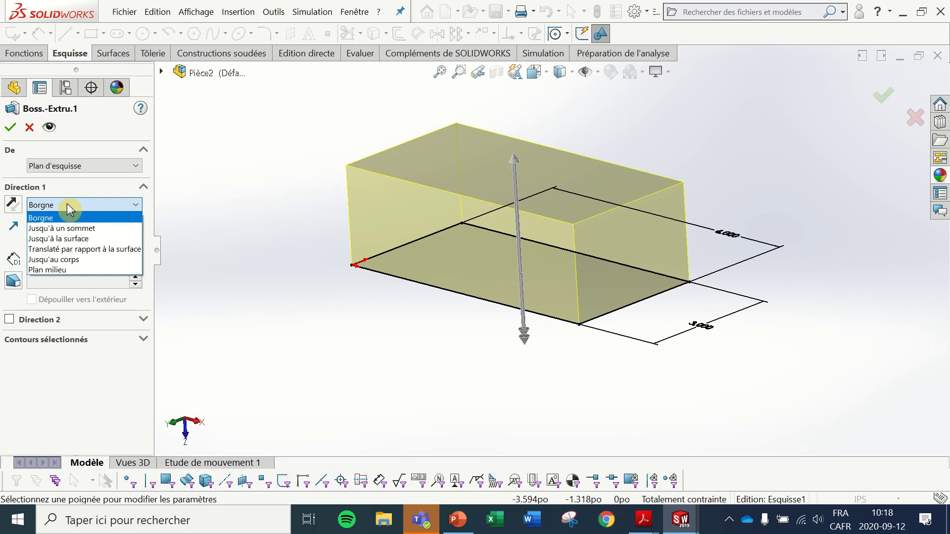
{"action": "left_click", "coordinate": [68, 270]}
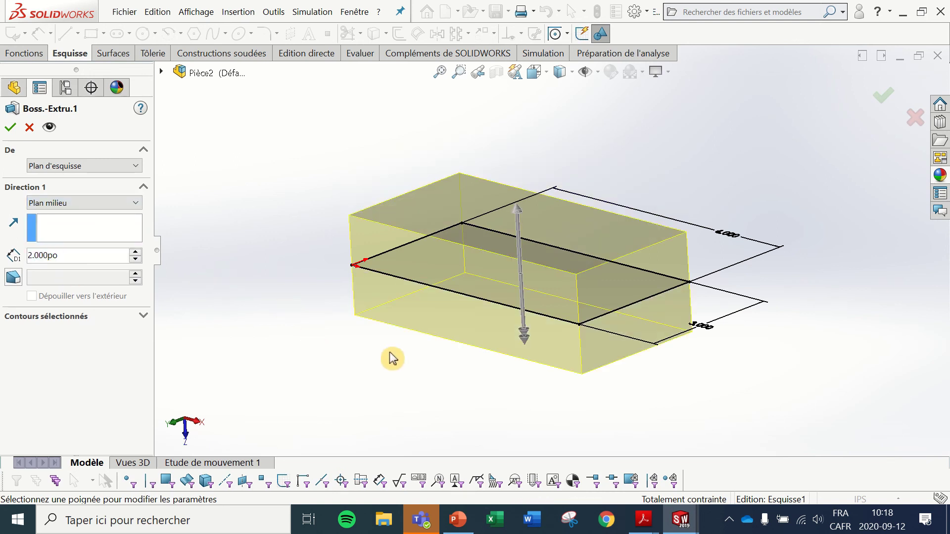
{"action": "middle_click_drag", "start_coordinate": [392, 357], "coordinate": [387, 315]}
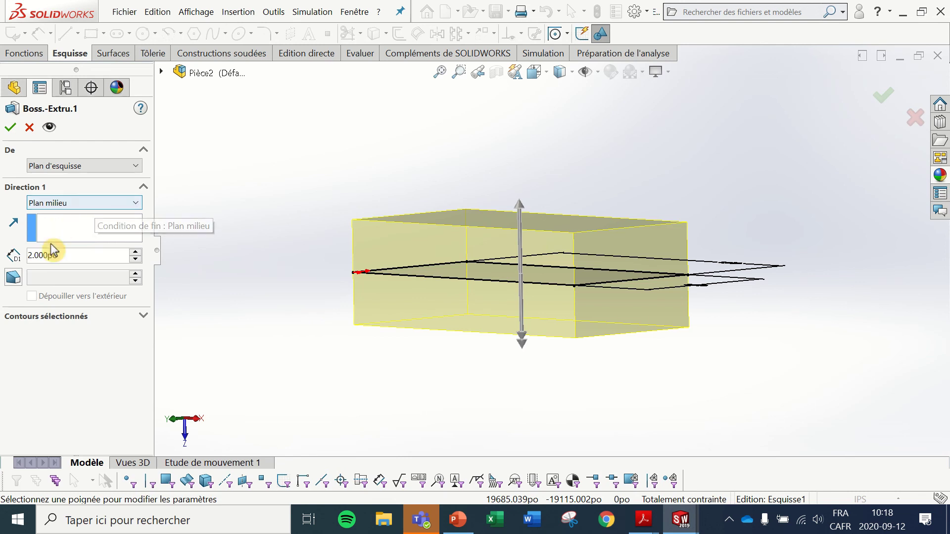
{"action": "left_click", "coordinate": [68, 258]}
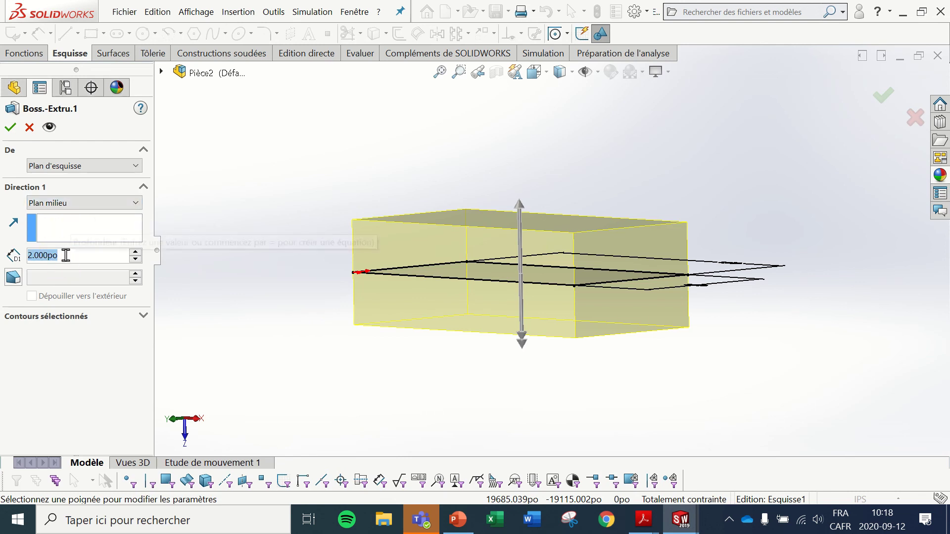
{"action": "type", "text": "3"}
{"action": "key", "text": "Return"}
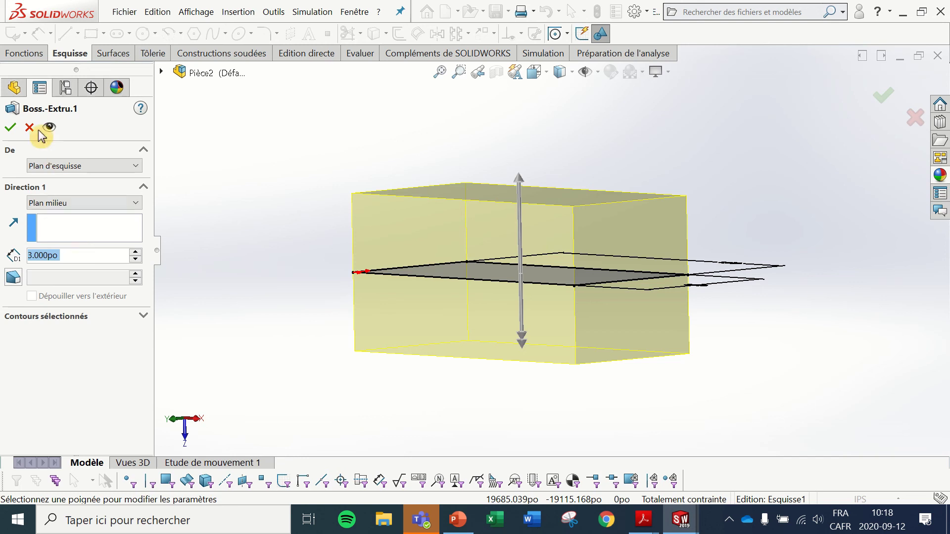
{"action": "left_click", "coordinate": [10, 128]}
{"action": "left_click", "coordinate": [292, 170]}
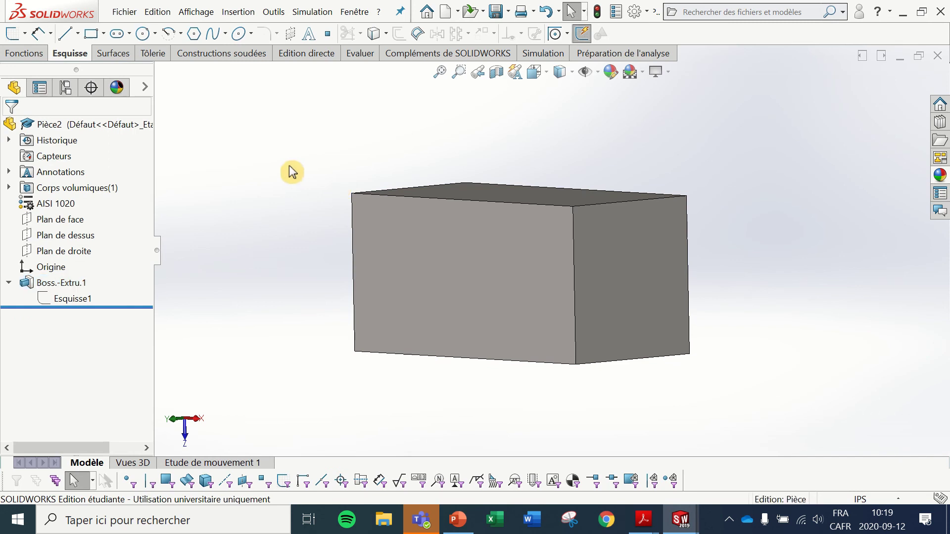
Examine the faces of the rebuilt block and clear the selection.
{"action": "middle_click_drag", "start_coordinate": [292, 170], "coordinate": [623, 287]}
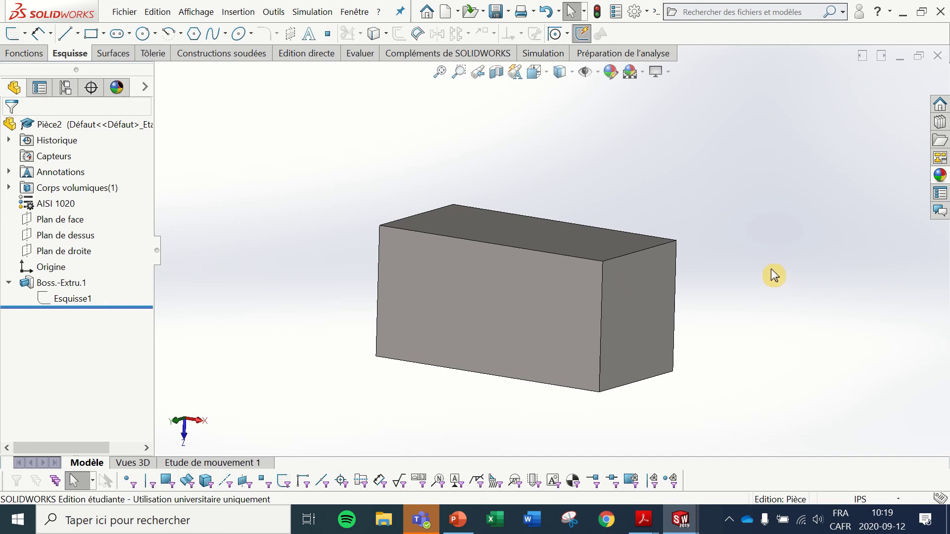
{"action": "left_click", "coordinate": [547, 226]}
{"action": "left_click", "coordinate": [443, 305]}
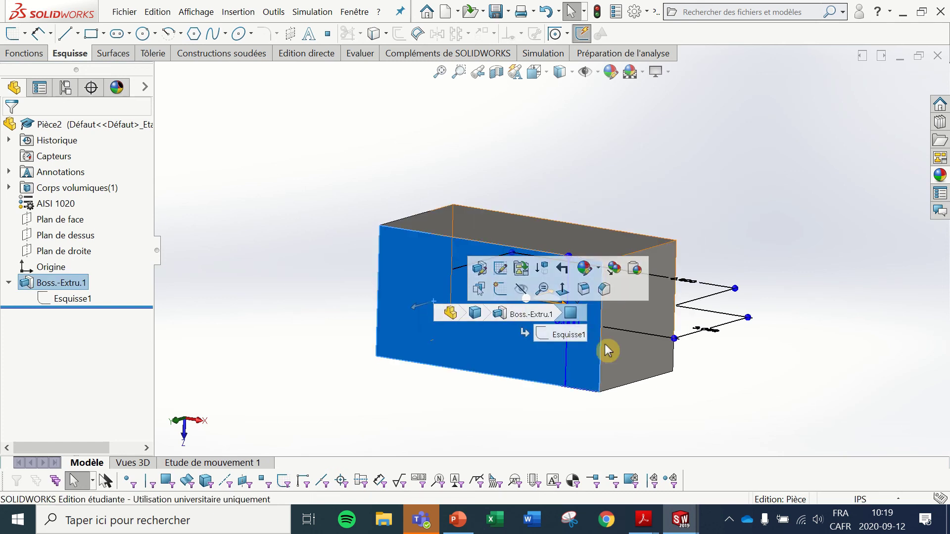
{"action": "left_click", "coordinate": [621, 357]}
{"action": "left_click", "coordinate": [628, 420]}
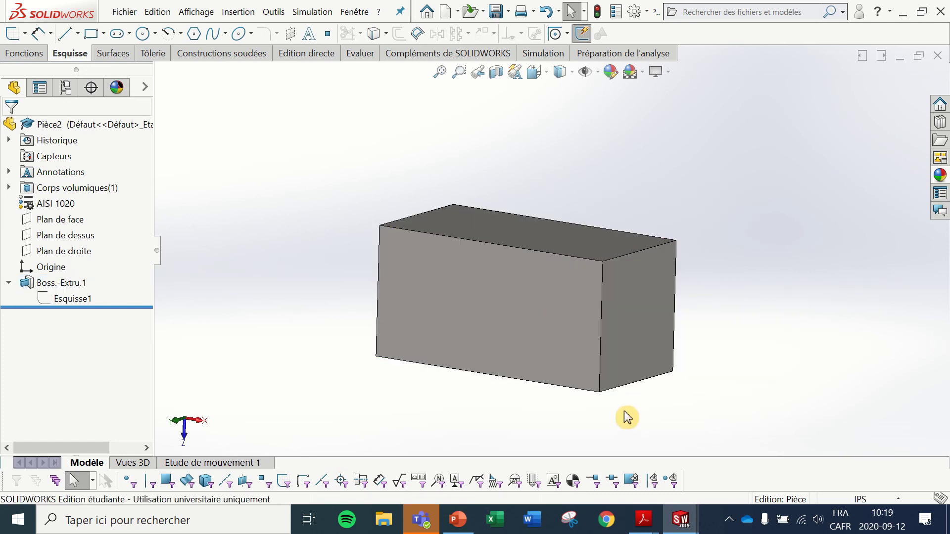
Start a sketch on the block's long side face and draw a circle centred at about 3.07, 0.33 po.
{"action": "left_click", "coordinate": [422, 263]}
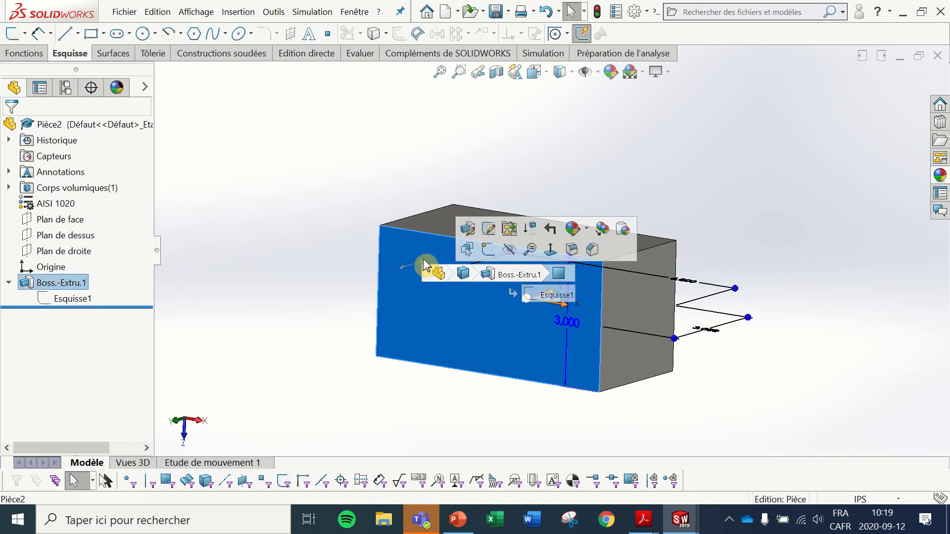
{"action": "left_click", "coordinate": [11, 37]}
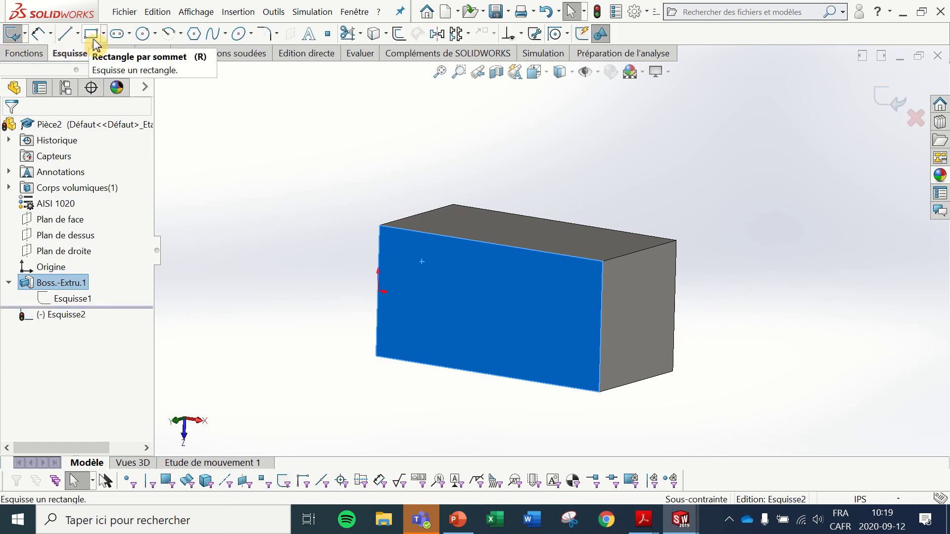
{"action": "left_click", "coordinate": [145, 36]}
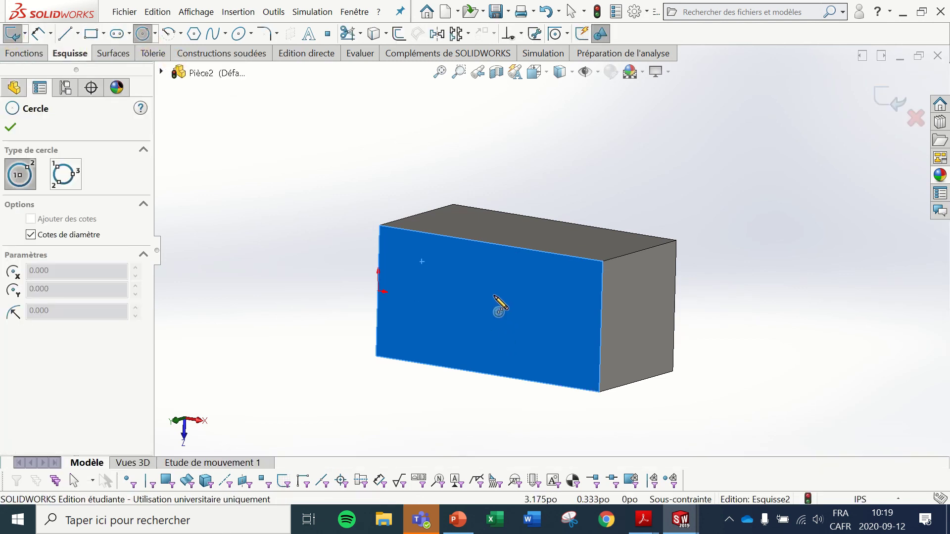
{"action": "left_click", "coordinate": [492, 295]}
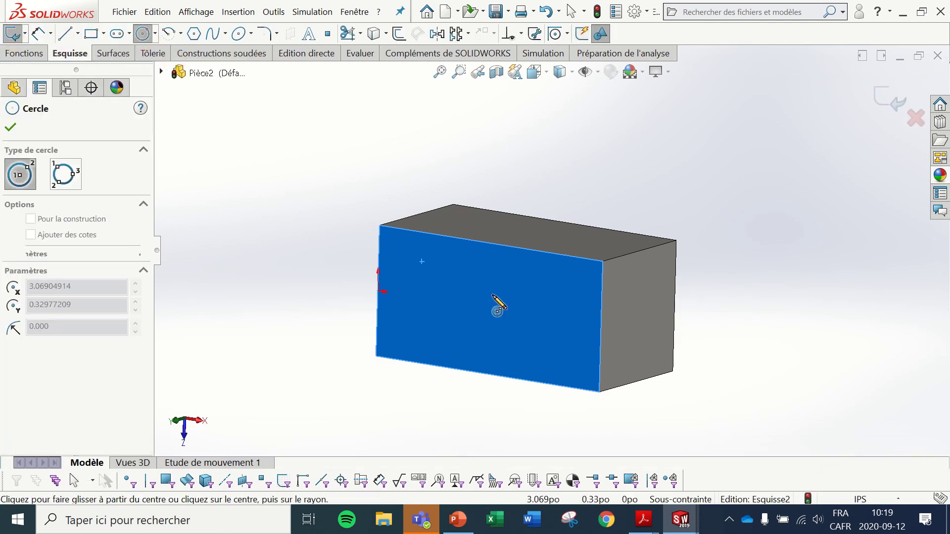
{"action": "left_click", "coordinate": [484, 337]}
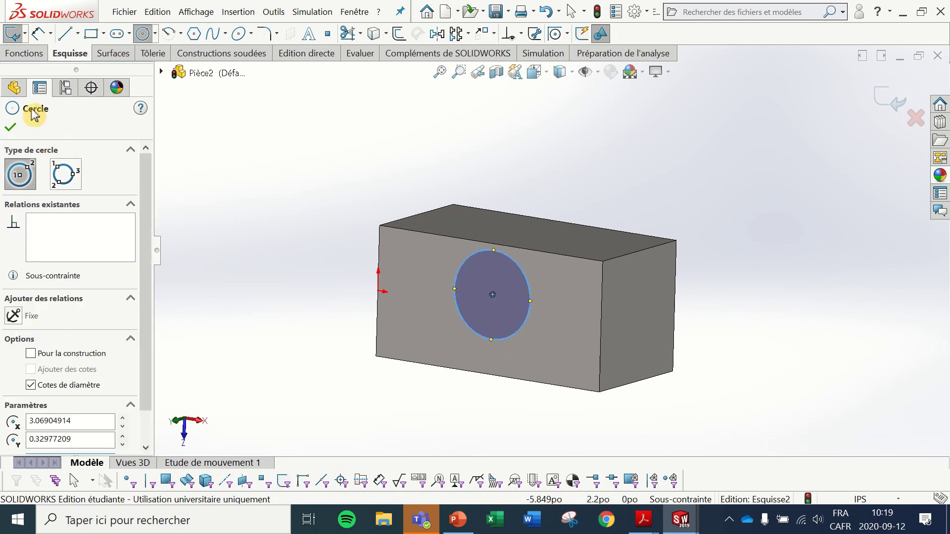
Extrude the circle outward from the block's side face as a merged blind boss about 3.925 po long.
{"action": "left_click", "coordinate": [13, 55]}
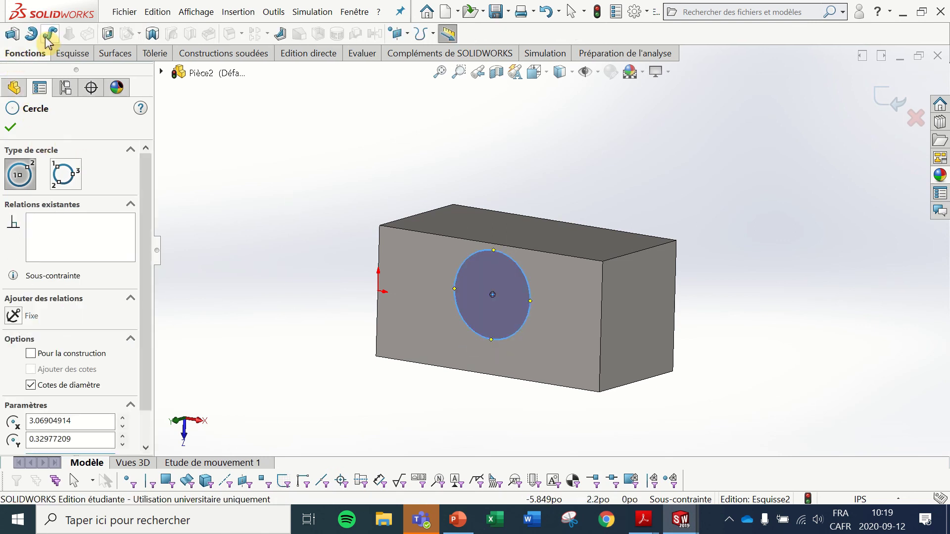
{"action": "left_click", "coordinate": [12, 33]}
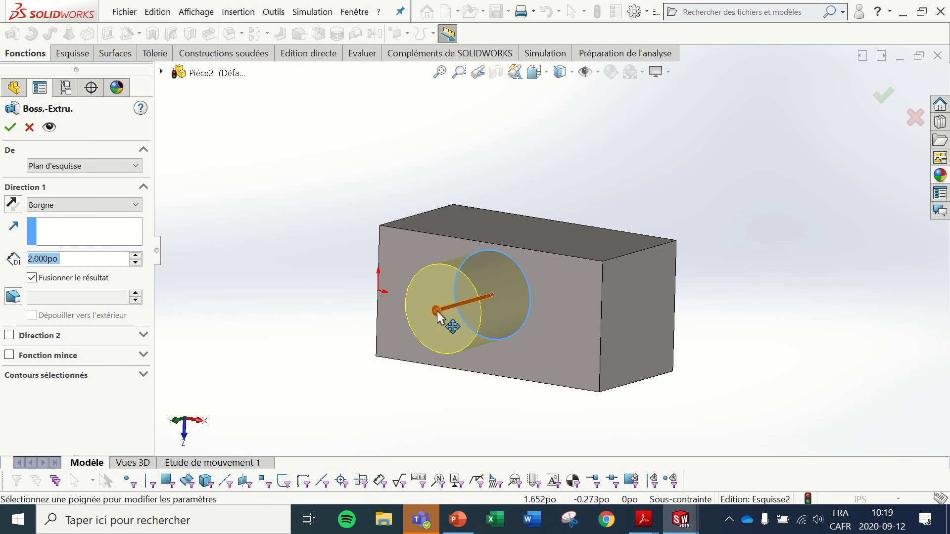
{"action": "left_click_drag", "start_coordinate": [445, 321], "coordinate": [396, 339]}
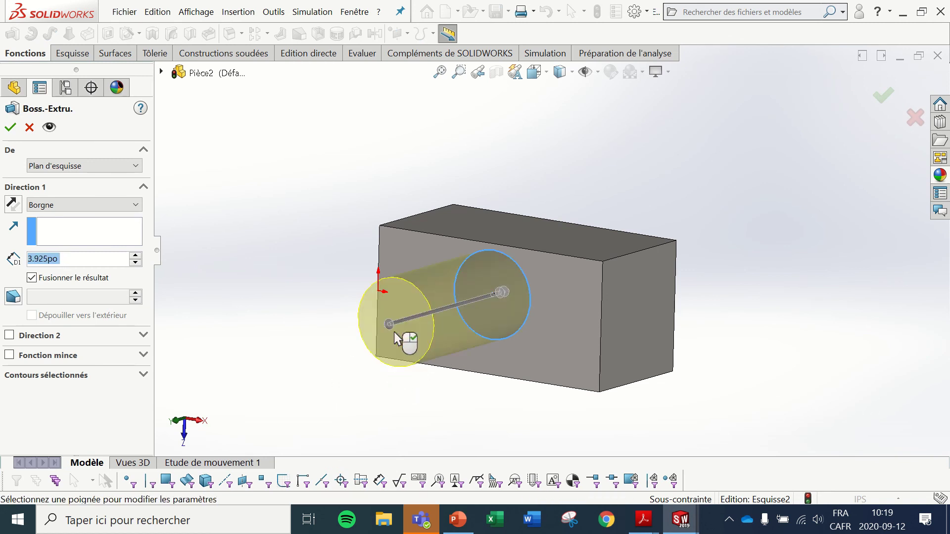
{"action": "left_click", "coordinate": [10, 127]}
{"action": "left_click", "coordinate": [295, 174]}
Sketch a corner rectangle in the middle of the block's upper face, aligned with its edges, and exit the sketch.
{"action": "middle_click_drag", "start_coordinate": [314, 169], "coordinate": [614, 286]}
{"action": "scroll", "coordinate": [614, 286], "scroll_direction": "down", "scroll_amount": 2}
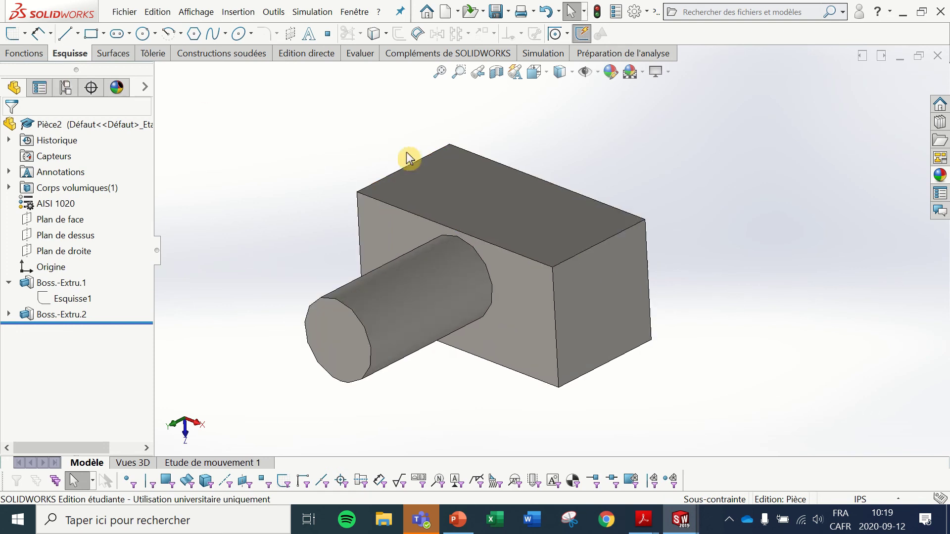
{"action": "left_click", "coordinate": [434, 178]}
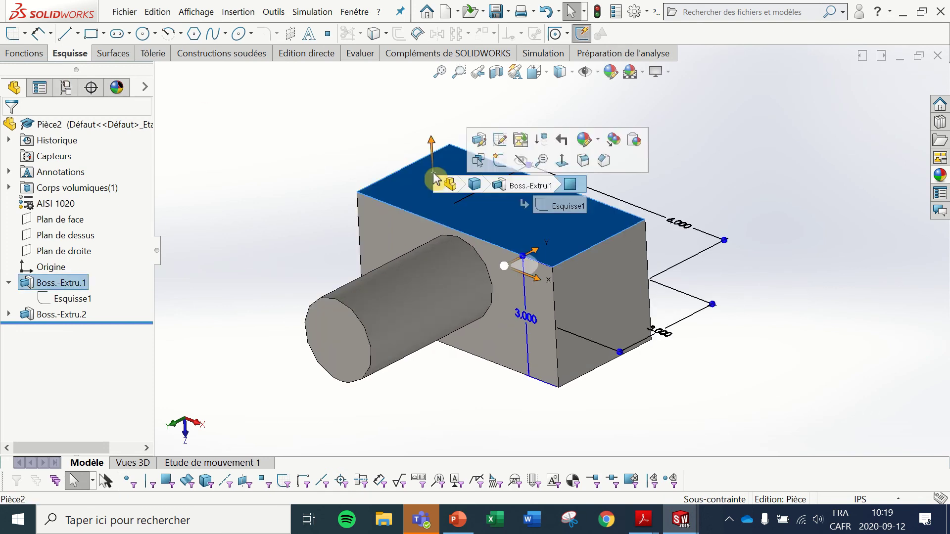
{"action": "left_click", "coordinate": [499, 161]}
{"action": "left_click", "coordinate": [91, 33]}
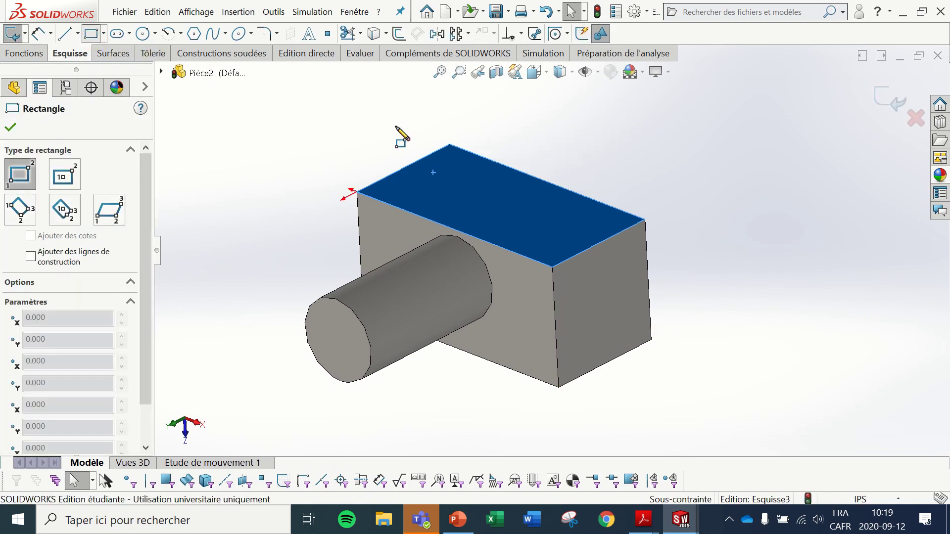
{"action": "left_click", "coordinate": [458, 161]}
{"action": "left_click", "coordinate": [513, 220]}
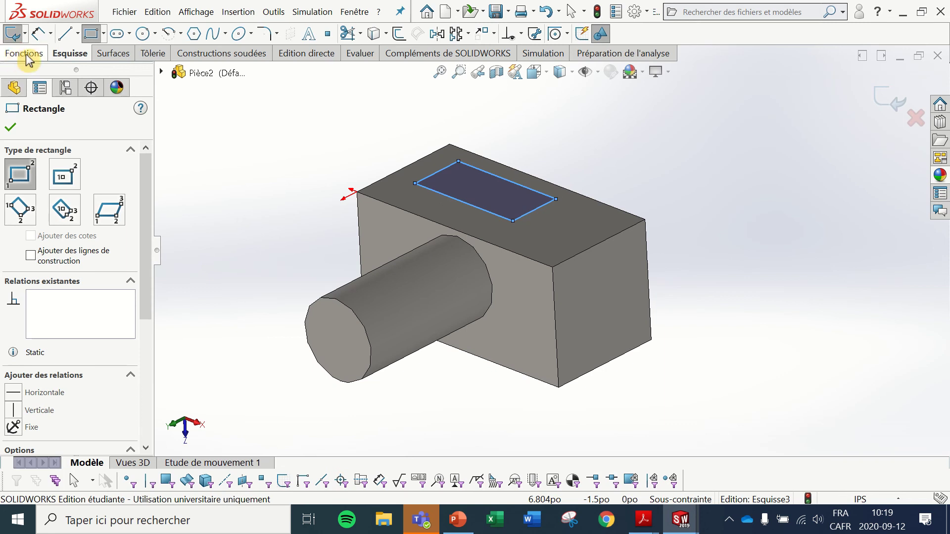
{"action": "left_click", "coordinate": [889, 103]}
Extrude the rectangle upward as a merged blind boss about 2.05 po high.
{"action": "left_click", "coordinate": [24, 53]}
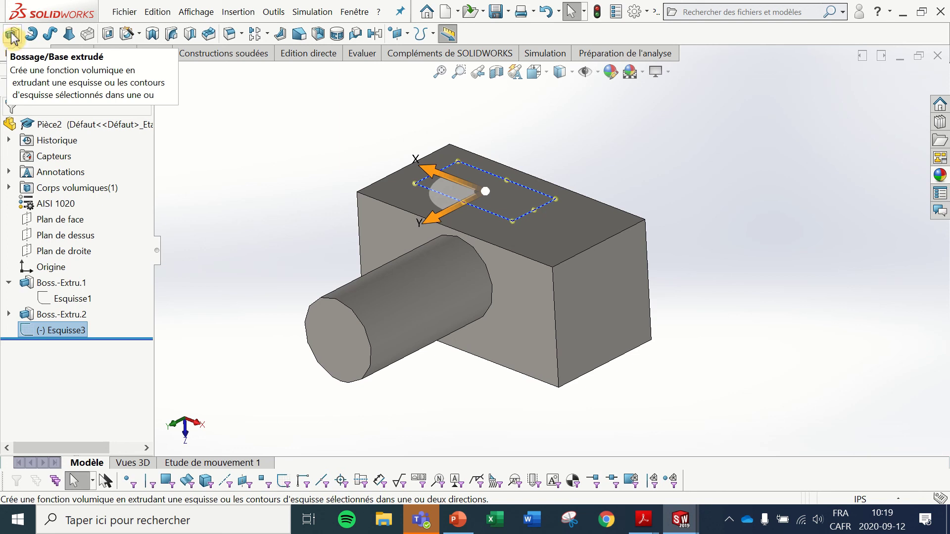
{"action": "left_click", "coordinate": [12, 36]}
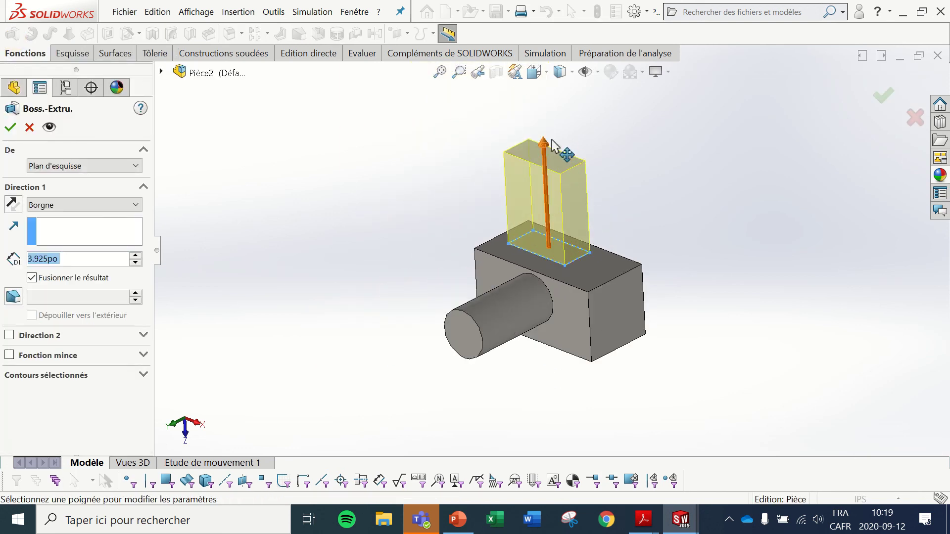
{"action": "left_click_drag", "start_coordinate": [548, 143], "coordinate": [546, 187]}
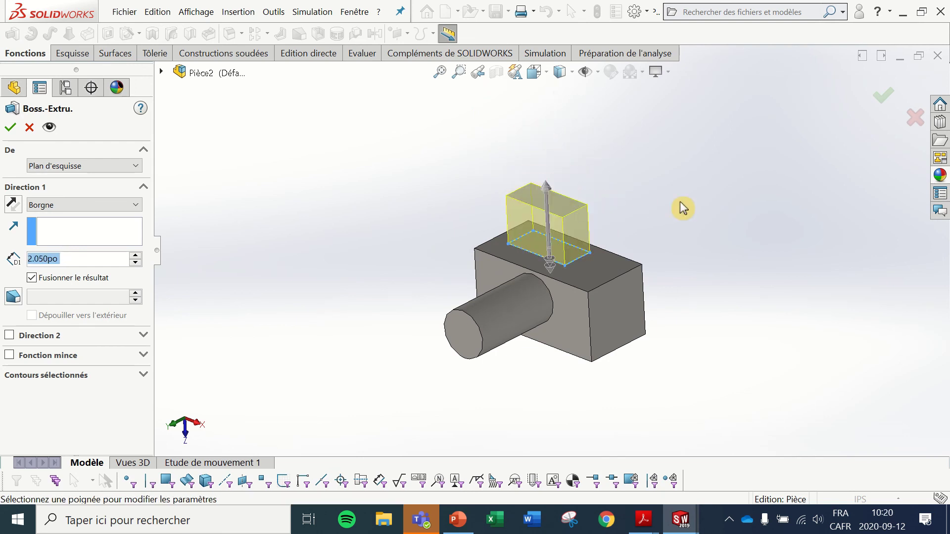
{"action": "left_click", "coordinate": [883, 95]}
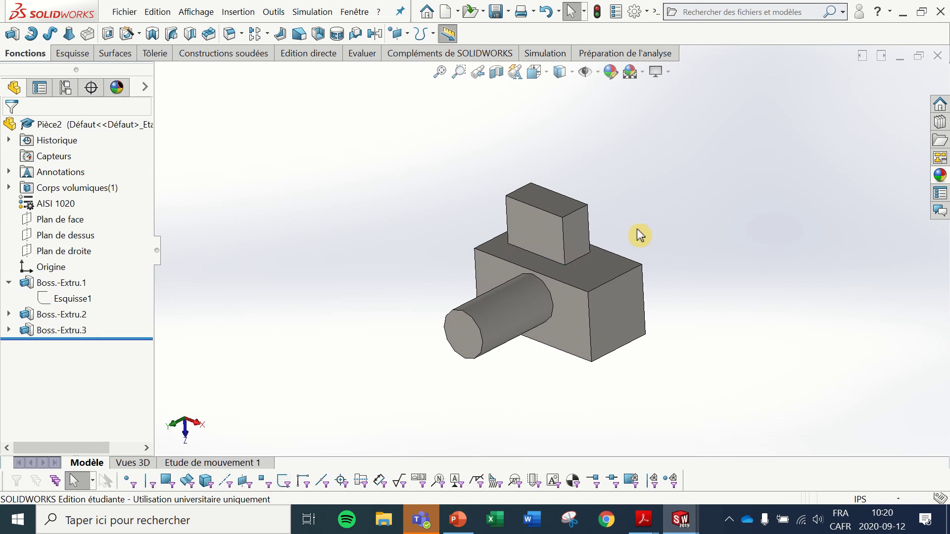
Inspect the base block's dimensions through its end face and clear the selection.
{"action": "left_click", "coordinate": [617, 329]}
{"action": "left_click", "coordinate": [557, 329]}
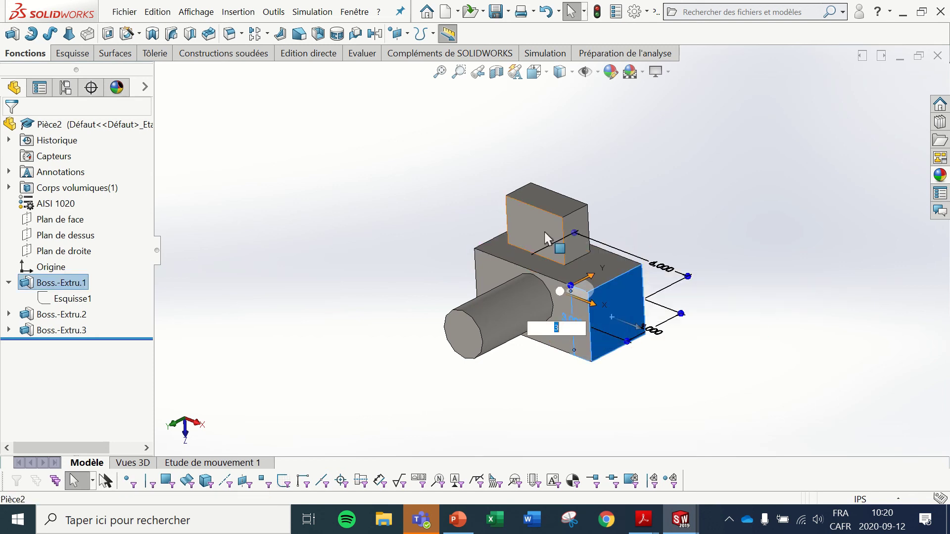
{"action": "left_click", "coordinate": [575, 234]}
{"action": "left_click", "coordinate": [731, 307]}
{"action": "scroll", "coordinate": [627, 221], "scroll_direction": "down", "scroll_amount": 3}
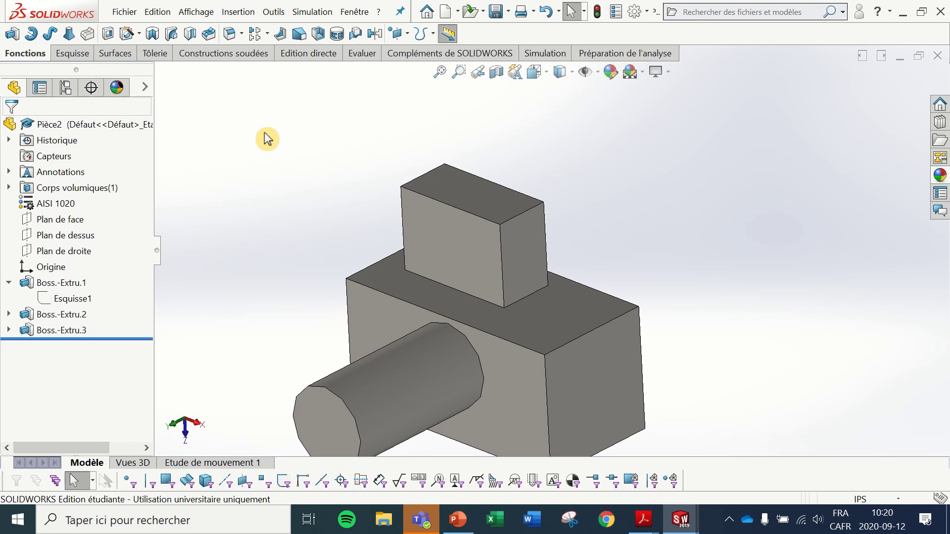
Switch to the Pièce1 document and sketch a circle centred at about 4.61, 3.73 po on the slotted block's plain end face.
{"action": "left_click", "coordinate": [362, 12]}
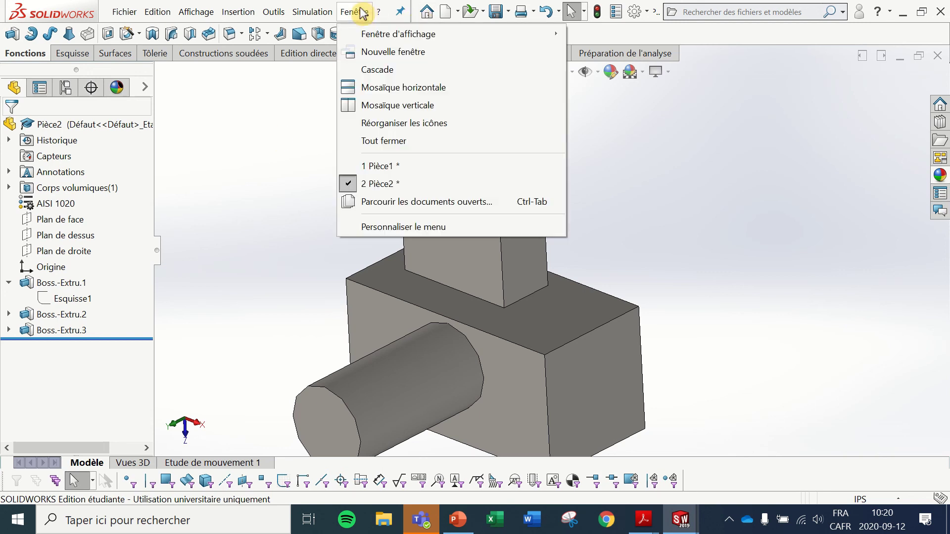
{"action": "left_click", "coordinate": [386, 167]}
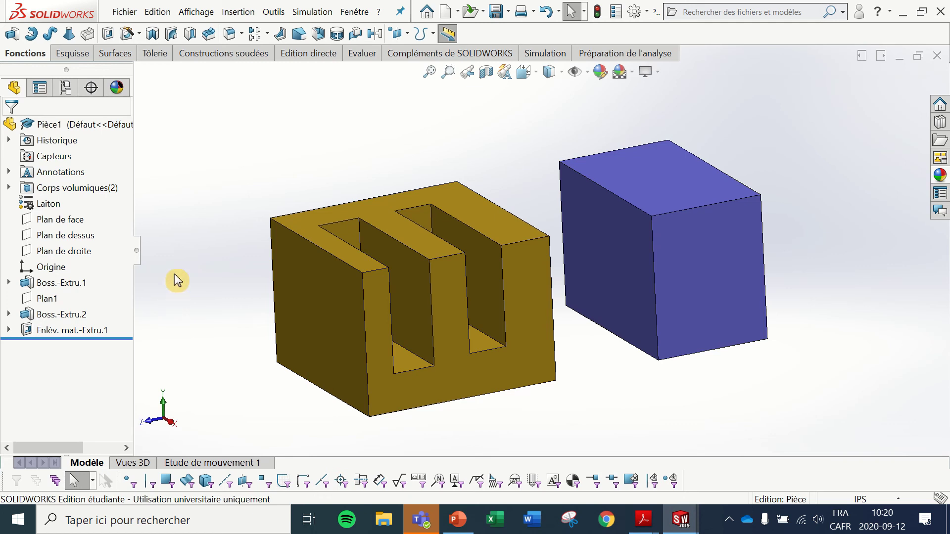
{"action": "left_click", "coordinate": [317, 315]}
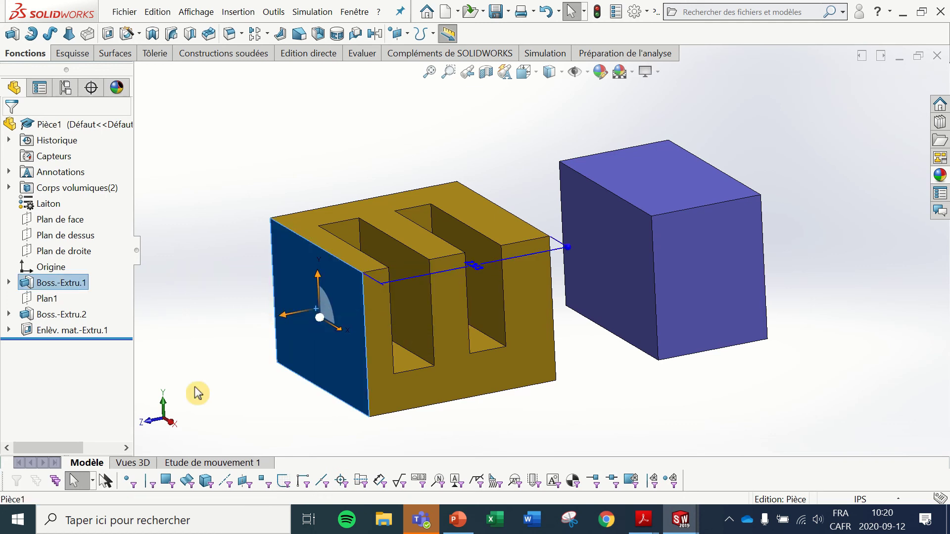
{"action": "left_click", "coordinate": [70, 53]}
{"action": "left_click", "coordinate": [12, 34]}
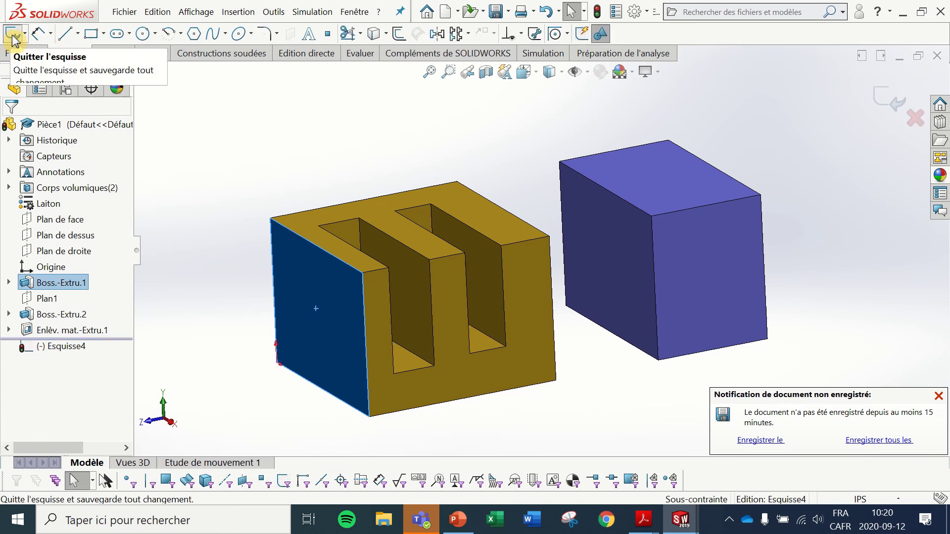
{"action": "left_click", "coordinate": [145, 34]}
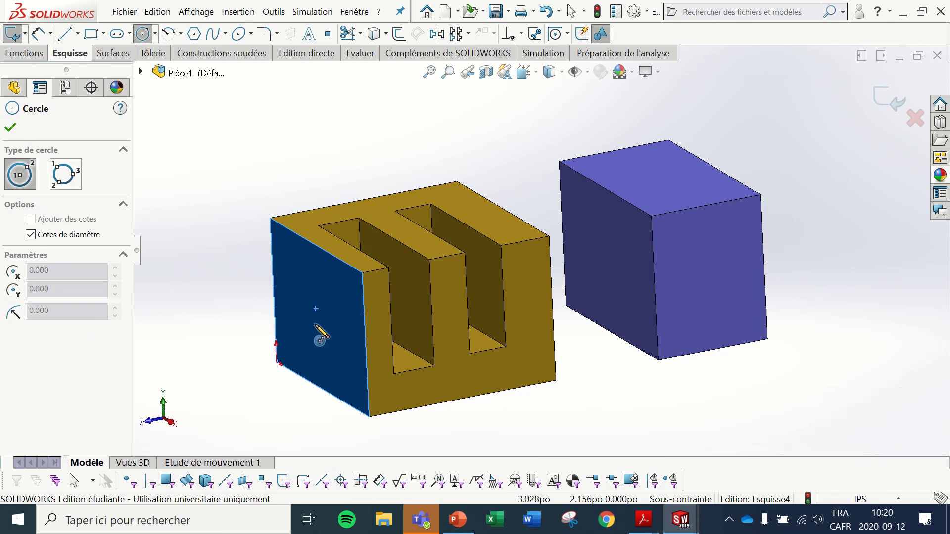
{"action": "left_click", "coordinate": [330, 295]}
{"action": "left_click", "coordinate": [335, 325]}
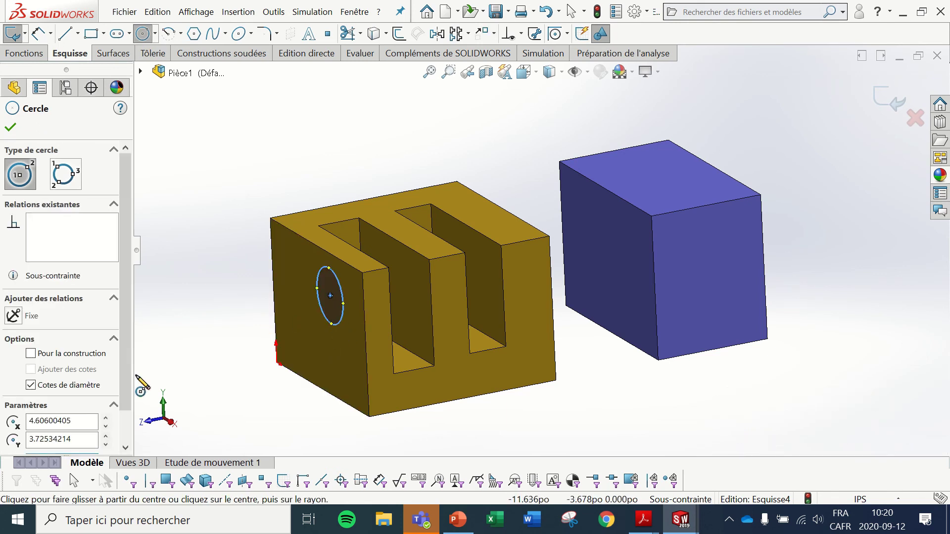
{"action": "left_click", "coordinate": [10, 127]}
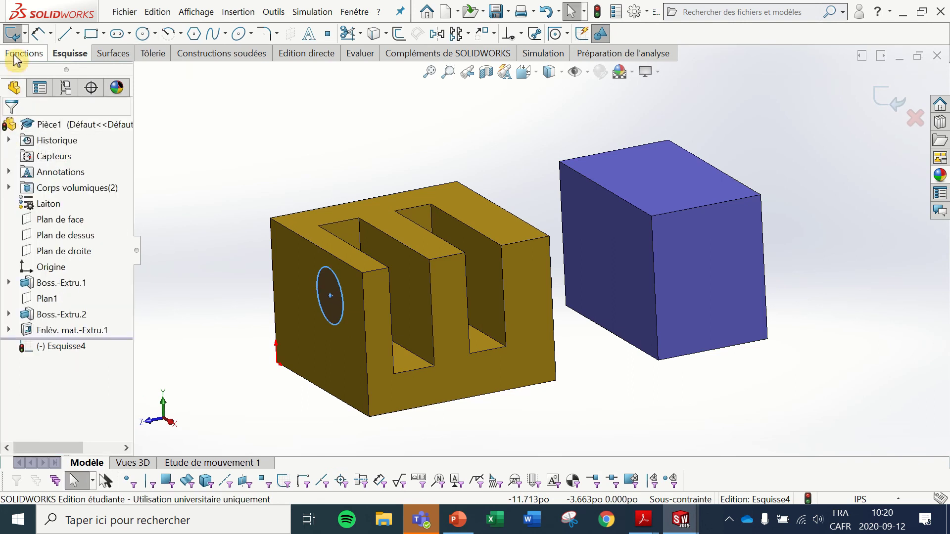
Extrude the circle toward the second block with the direction reversed, end condition A travers tout and the result merged.
{"action": "left_click", "coordinate": [16, 49]}
{"action": "left_click", "coordinate": [12, 33]}
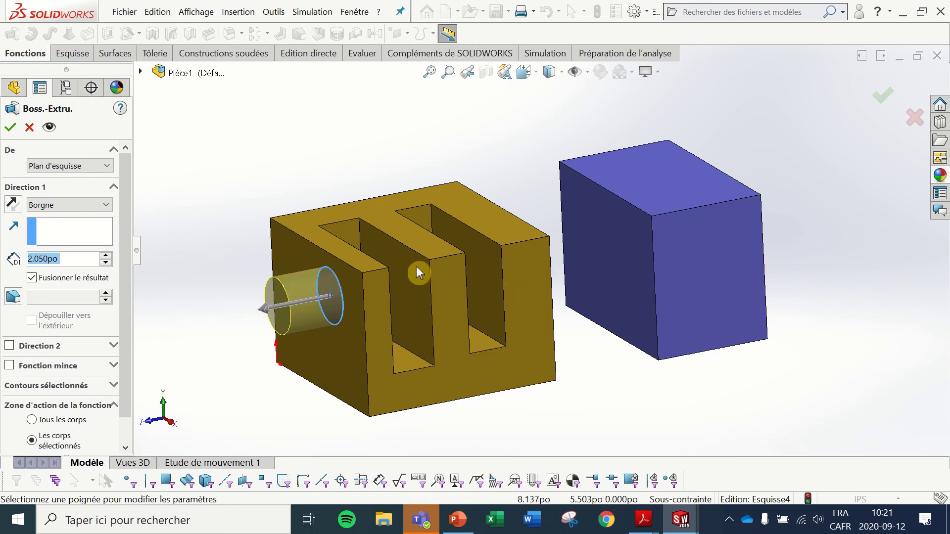
{"action": "left_click", "coordinate": [13, 208]}
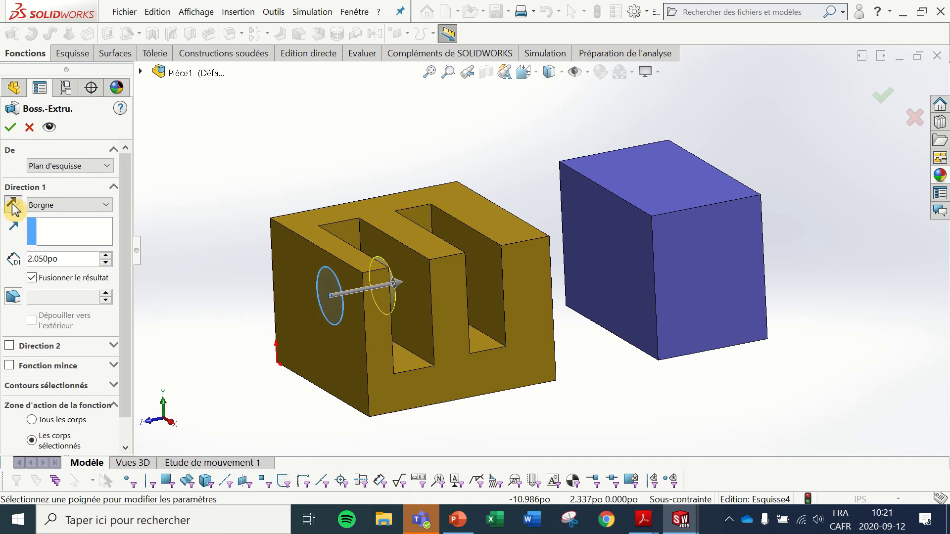
{"action": "middle_click_drag", "start_coordinate": [568, 378], "coordinate": [545, 379]}
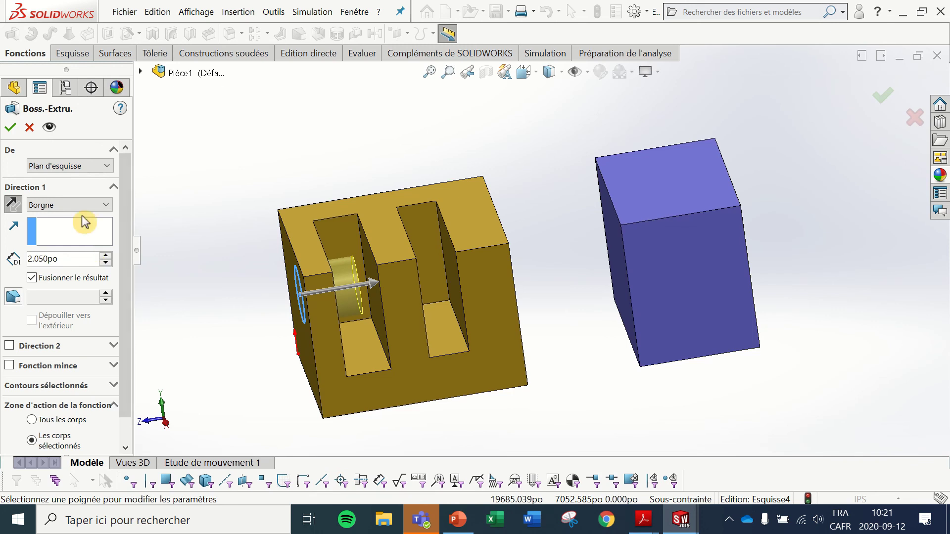
{"action": "left_click", "coordinate": [76, 206]}
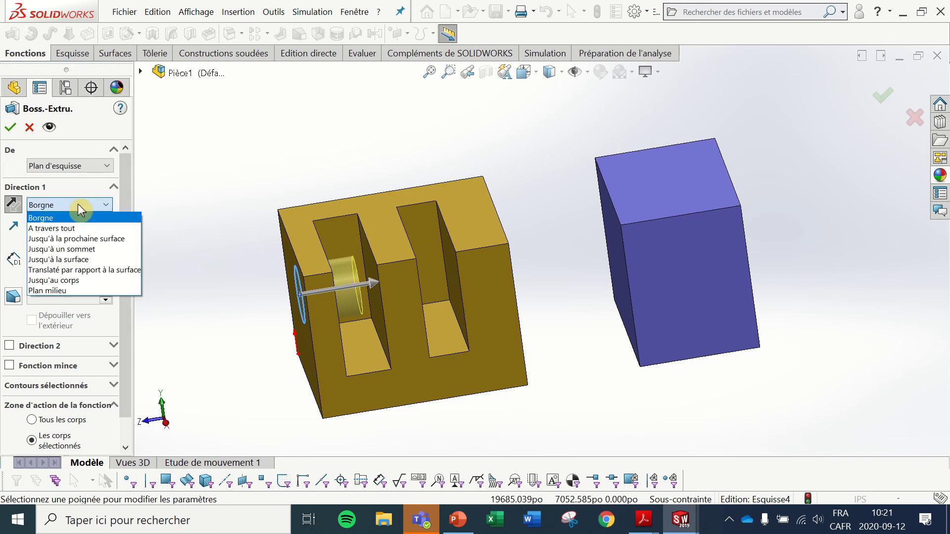
{"action": "left_click", "coordinate": [91, 230]}
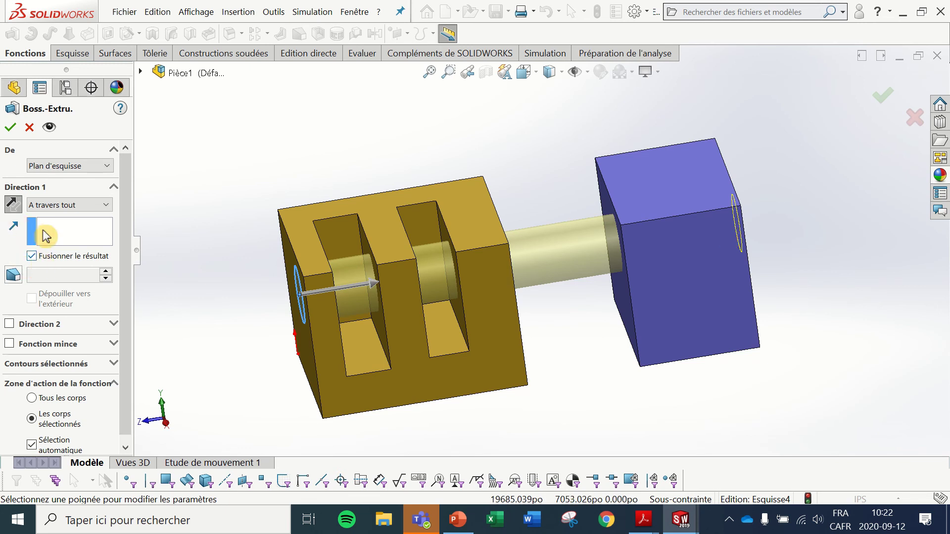
{"action": "left_click", "coordinate": [10, 130]}
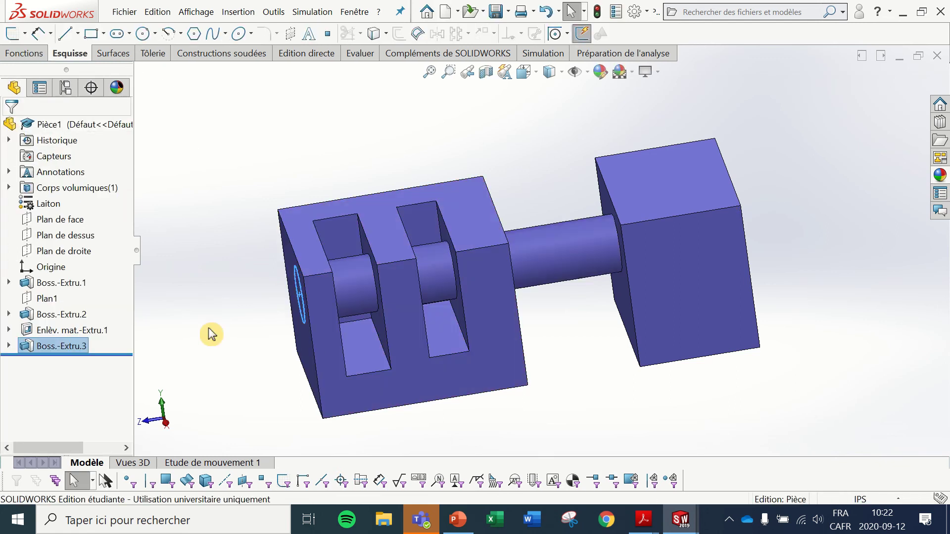
{"action": "left_click", "coordinate": [212, 335]}
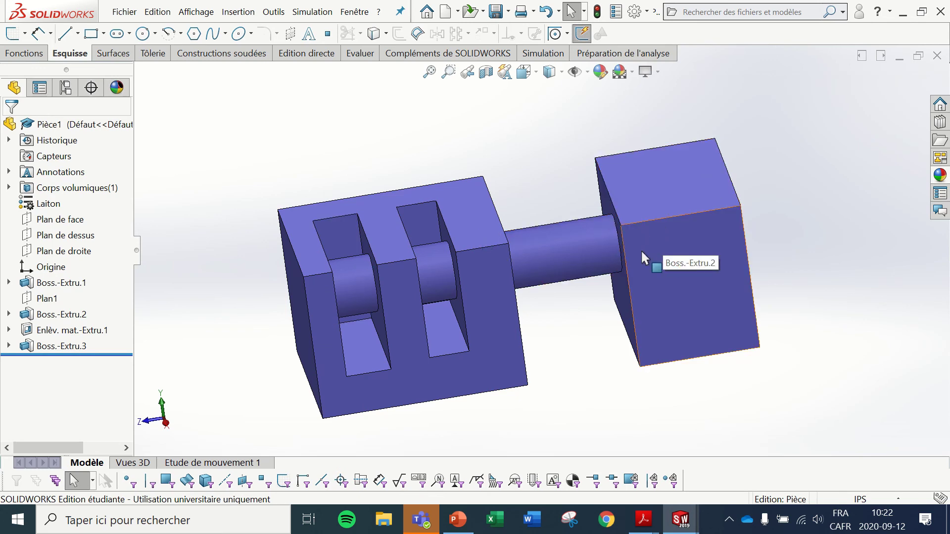
Examine the cylinder where it meets both blocks and crosses the slots.
{"action": "scroll", "coordinate": [627, 260], "scroll_direction": "down", "scroll_amount": 5}
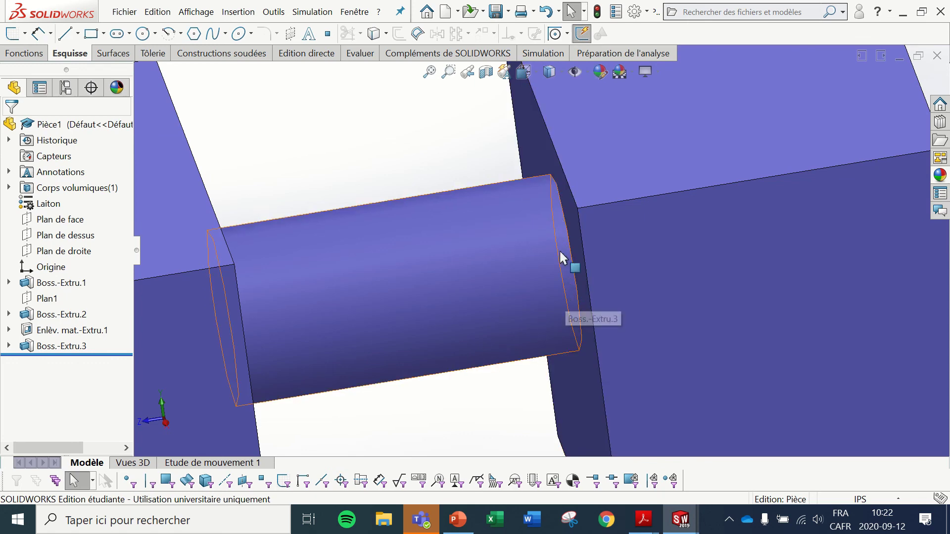
{"action": "scroll", "coordinate": [565, 300], "scroll_direction": "up", "scroll_amount": 4}
{"action": "scroll", "coordinate": [566, 300], "scroll_direction": "up", "scroll_amount": 4}
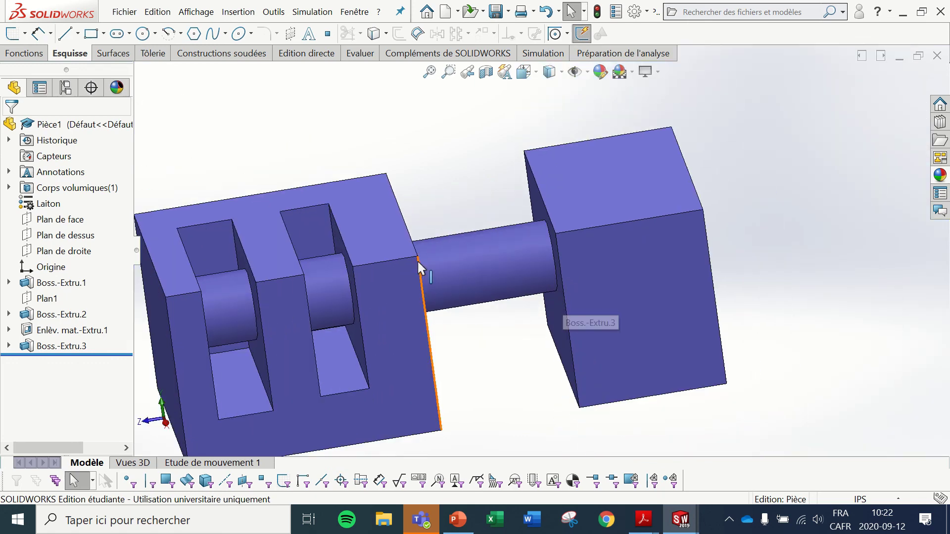
{"action": "left_click", "coordinate": [468, 313]}
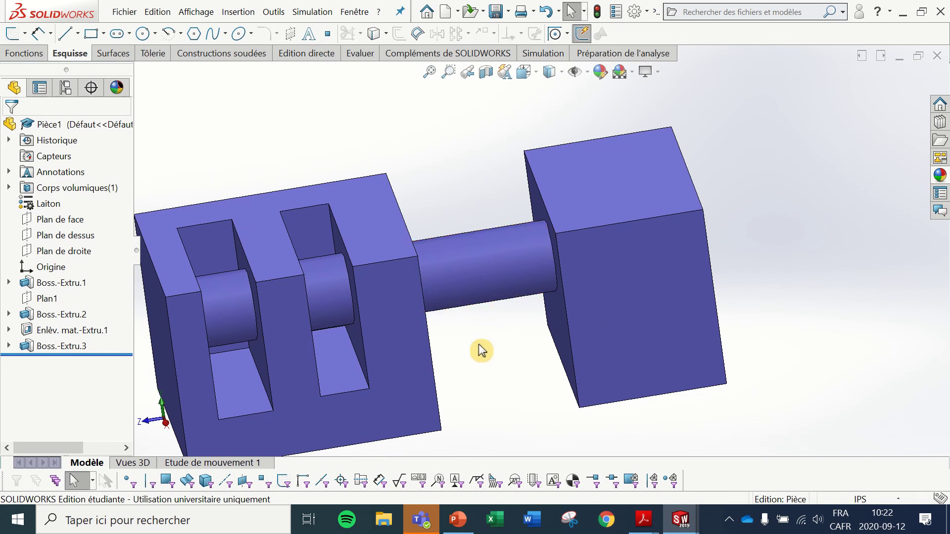
{"action": "middle_click_drag", "start_coordinate": [483, 350], "coordinate": [498, 337]}
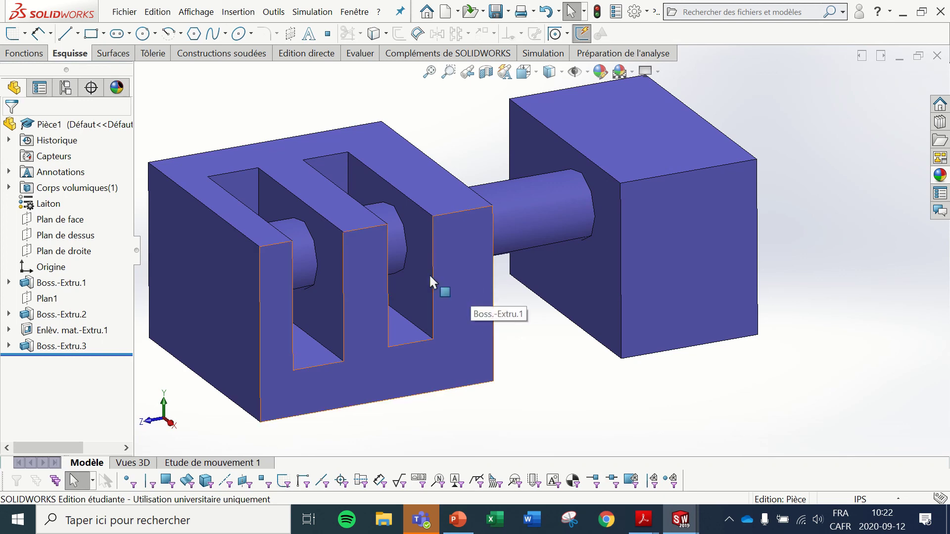
Edit the cylinder's extrusion to turn off Fusionner le résultat, and accept the change.
{"action": "left_click", "coordinate": [24, 348]}
{"action": "left_click", "coordinate": [24, 349]}
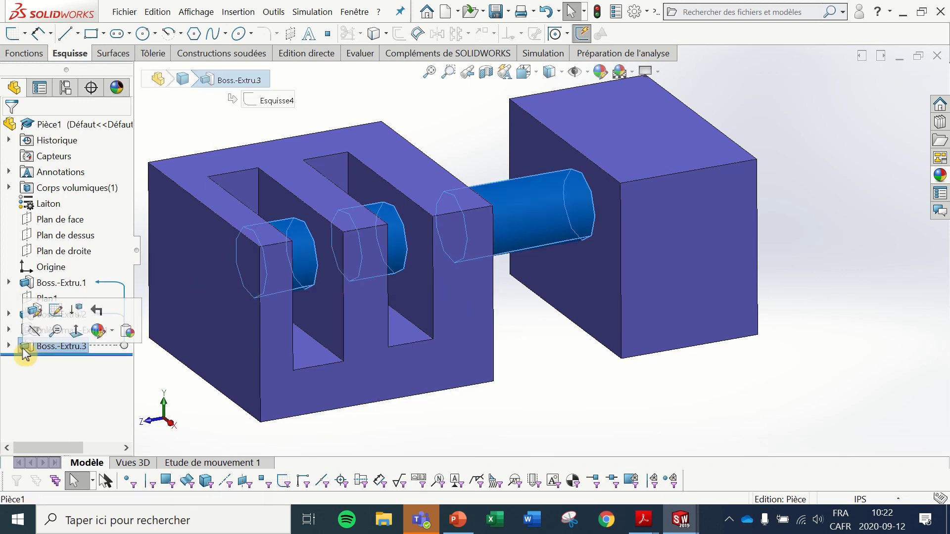
{"action": "left_click", "coordinate": [33, 311]}
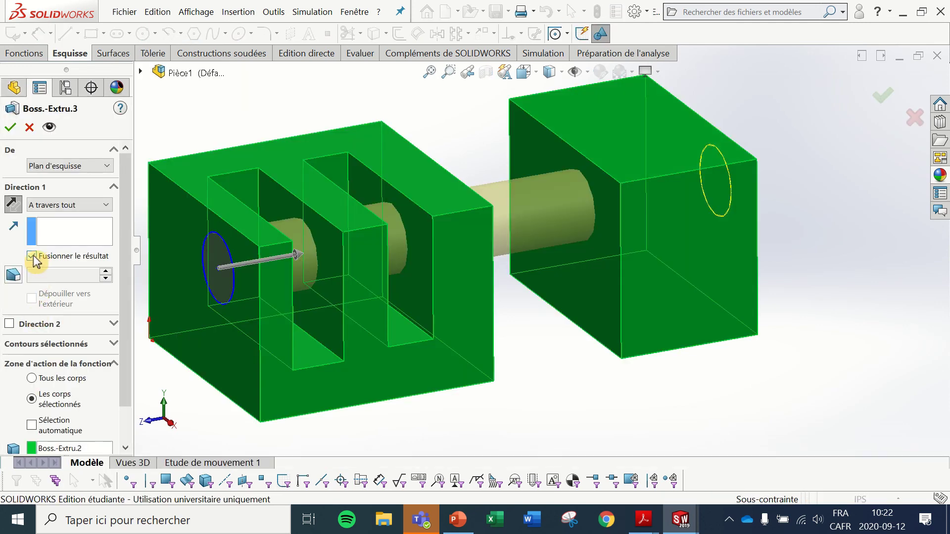
{"action": "left_click", "coordinate": [33, 256]}
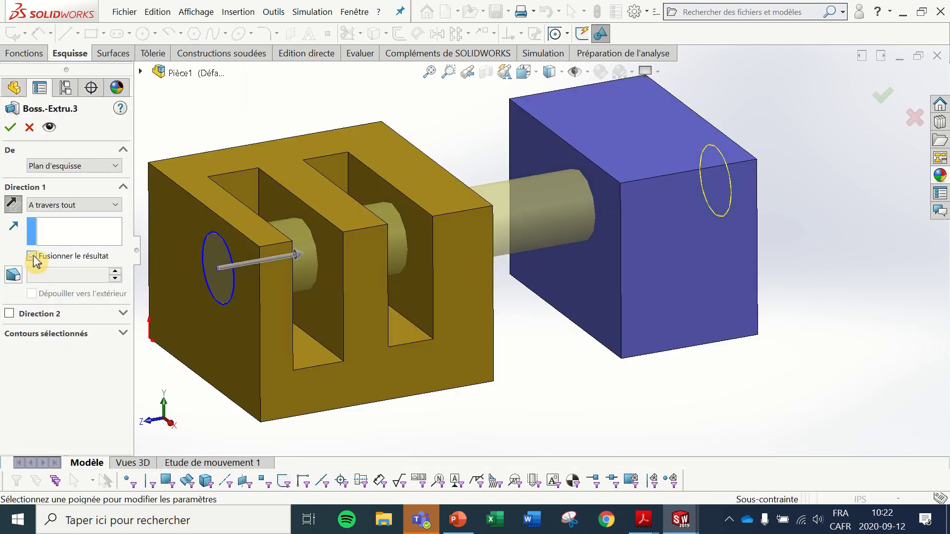
{"action": "left_click", "coordinate": [11, 130]}
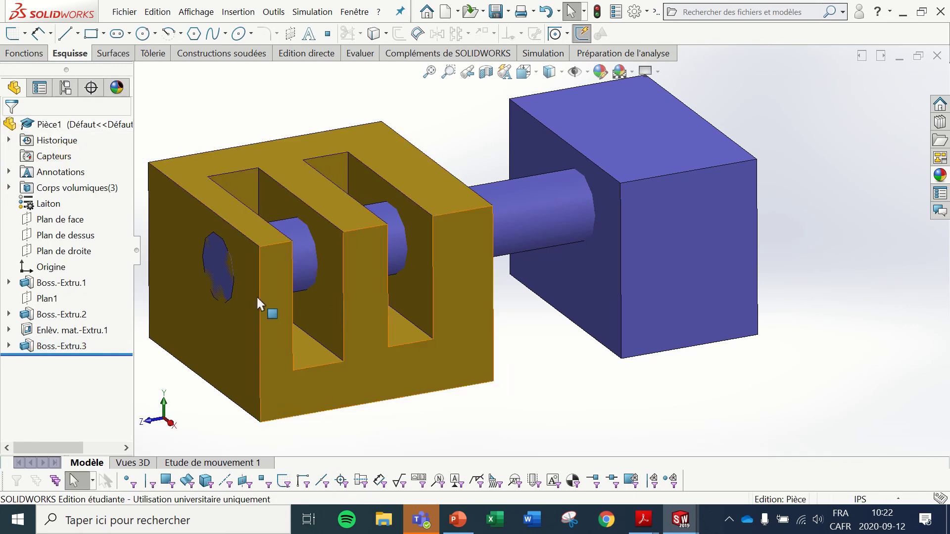
Examine the unmerged cylinder where it overlaps the slotted block, and highlight each body listed under Corps volumiques in turn.
{"action": "scroll", "coordinate": [218, 263], "scroll_direction": "down", "scroll_amount": 6}
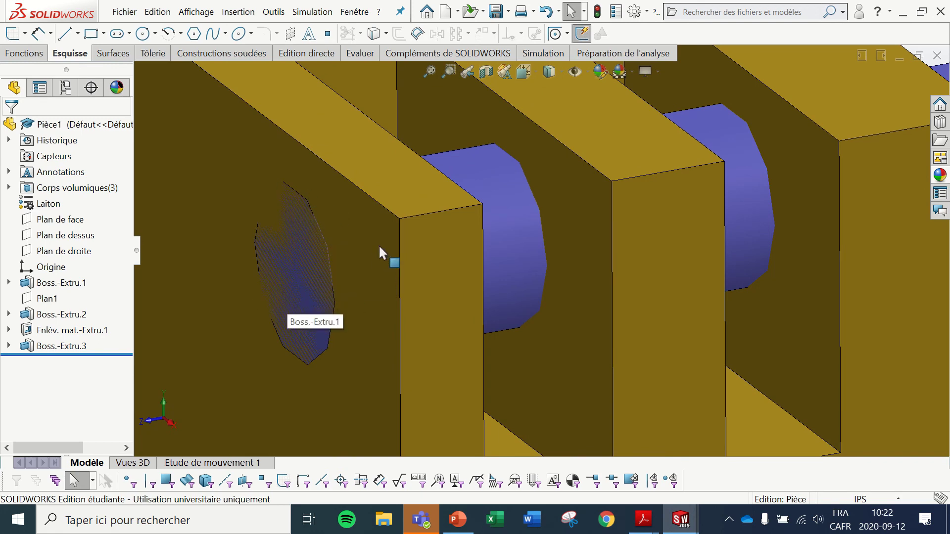
{"action": "scroll", "coordinate": [381, 253], "scroll_direction": "up", "scroll_amount": 6}
{"action": "scroll", "coordinate": [633, 224], "scroll_direction": "down", "scroll_amount": 3}
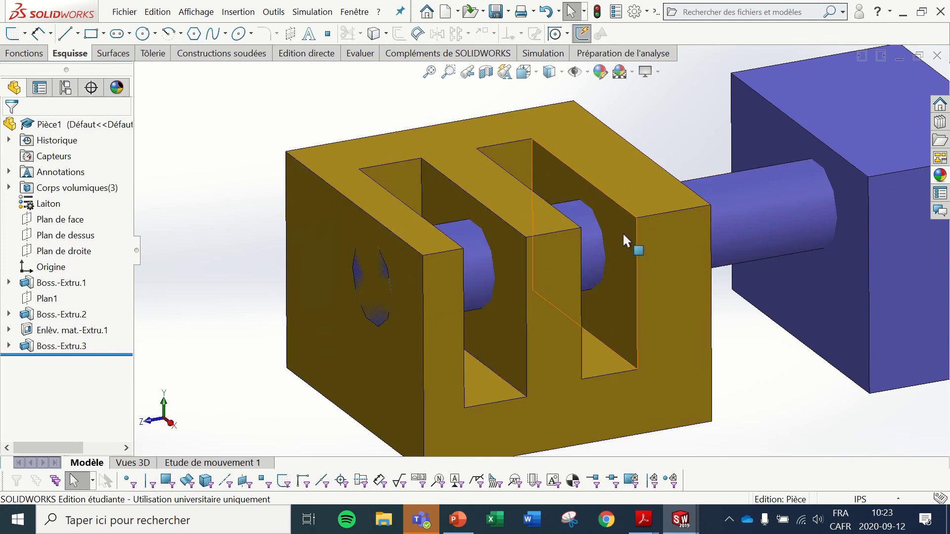
{"action": "scroll", "coordinate": [676, 281], "scroll_direction": "up", "scroll_amount": 2}
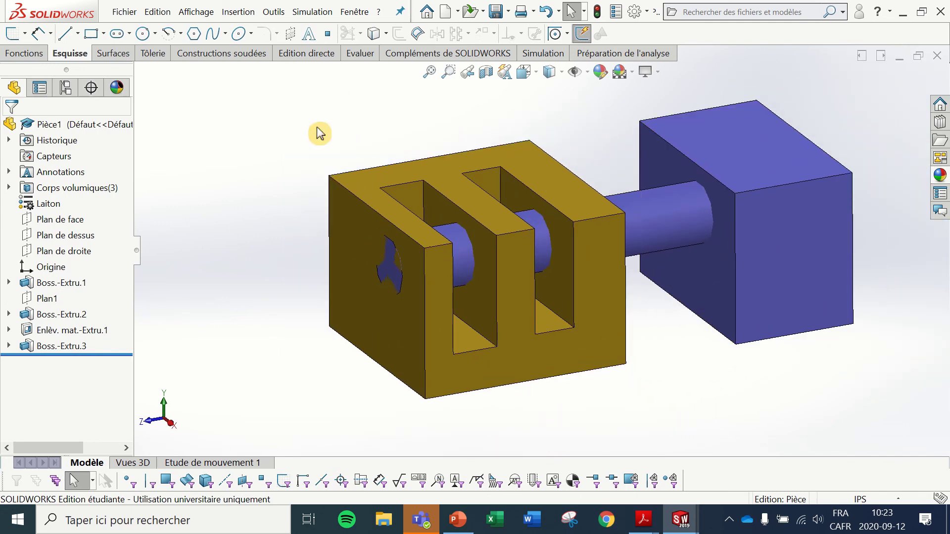
{"action": "left_click", "coordinate": [9, 189]}
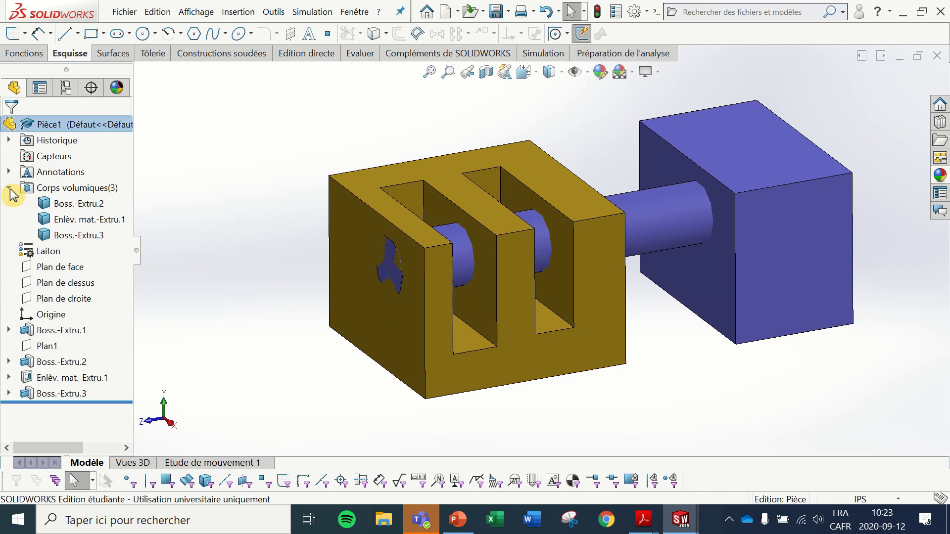
{"action": "left_click", "coordinate": [77, 205]}
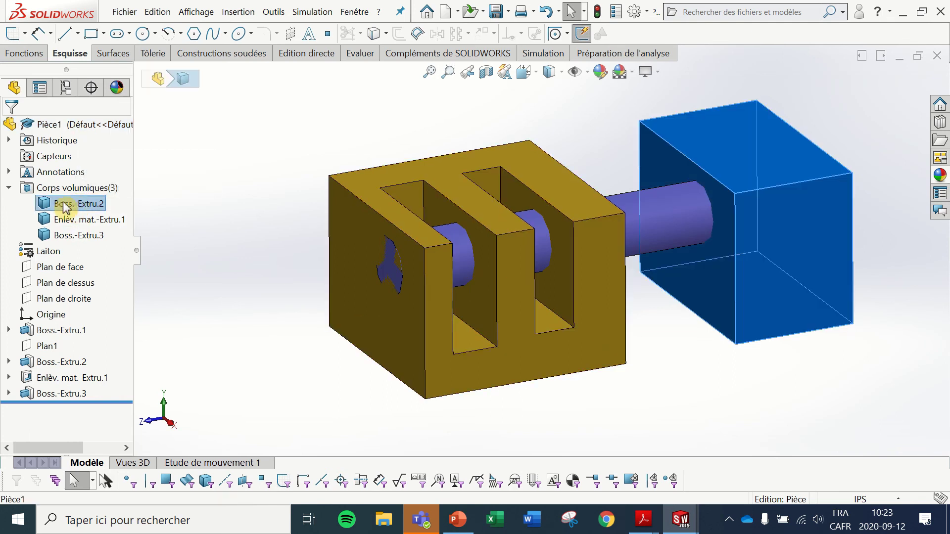
{"action": "left_click", "coordinate": [78, 221]}
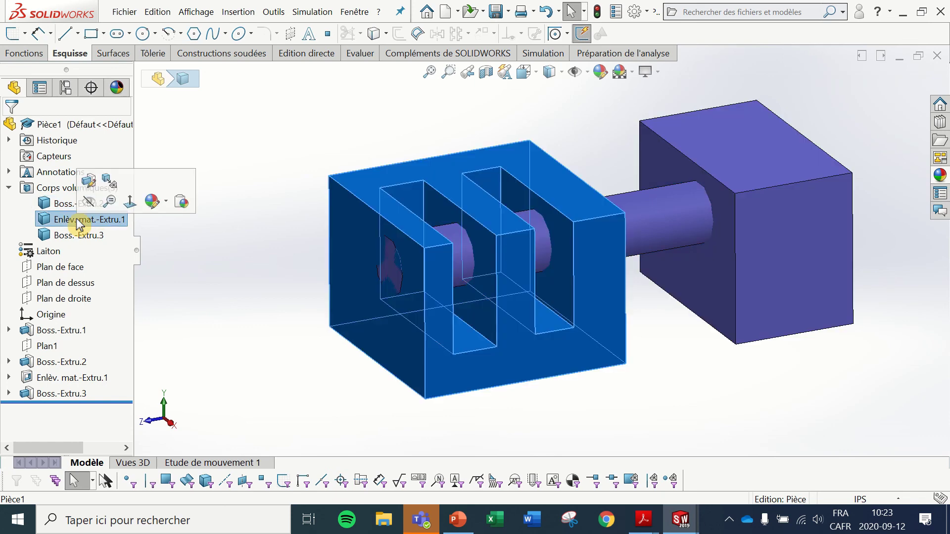
{"action": "left_click", "coordinate": [78, 236]}
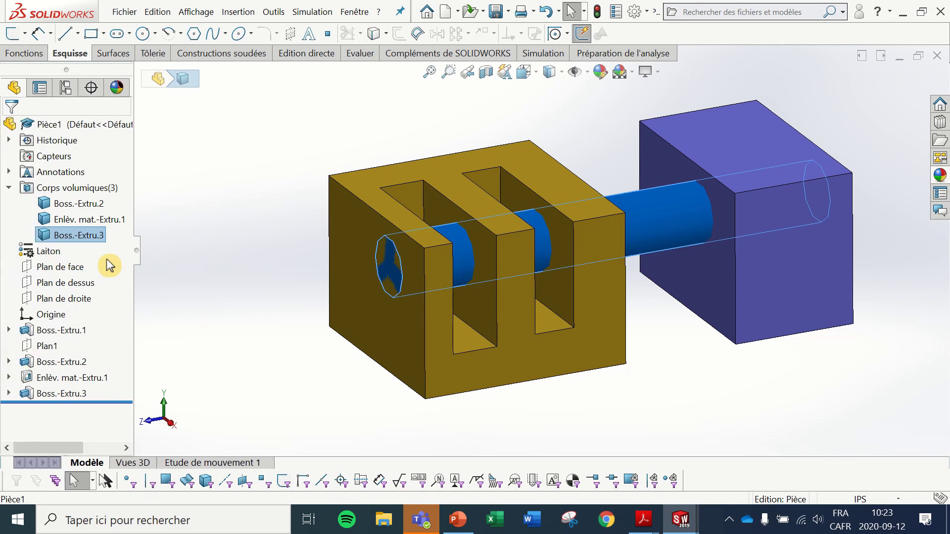
Edit the cylinder's extrusion to turn on Fusionner le résultat, accept the change, and highlight the merged body.
{"action": "left_click", "coordinate": [42, 395]}
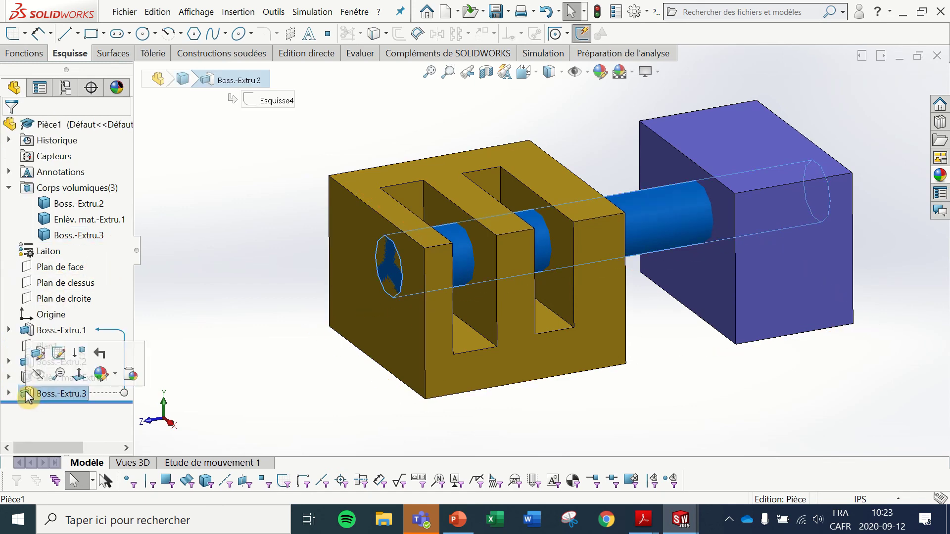
{"action": "left_click", "coordinate": [34, 351]}
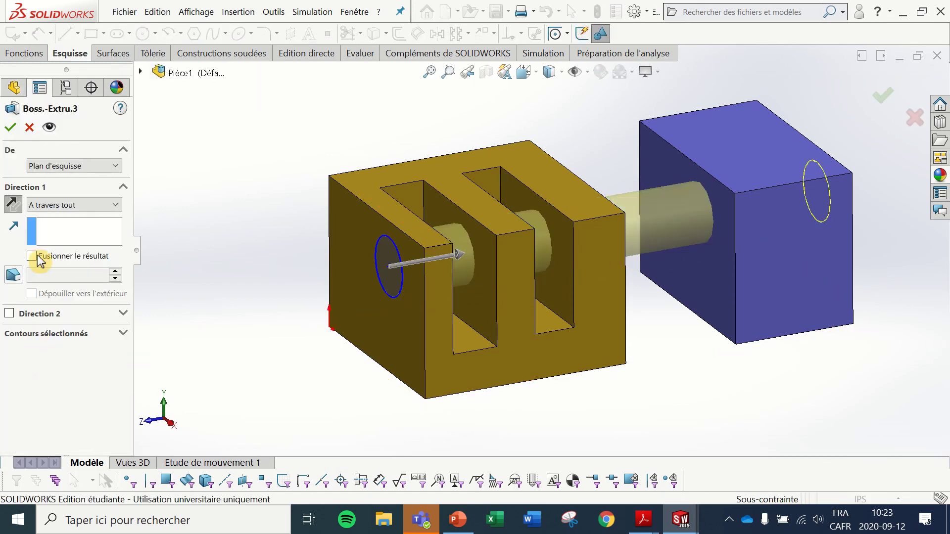
{"action": "left_click", "coordinate": [32, 258]}
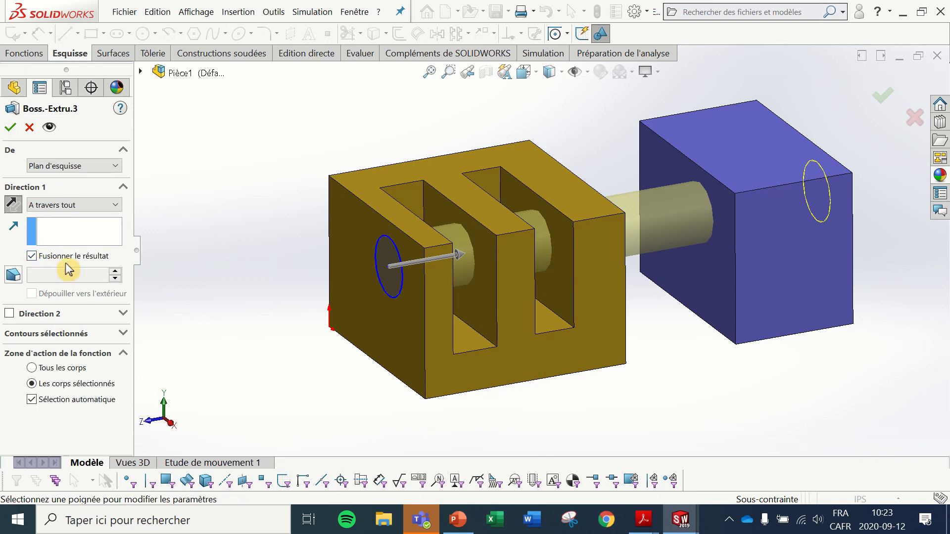
{"action": "left_click", "coordinate": [11, 130]}
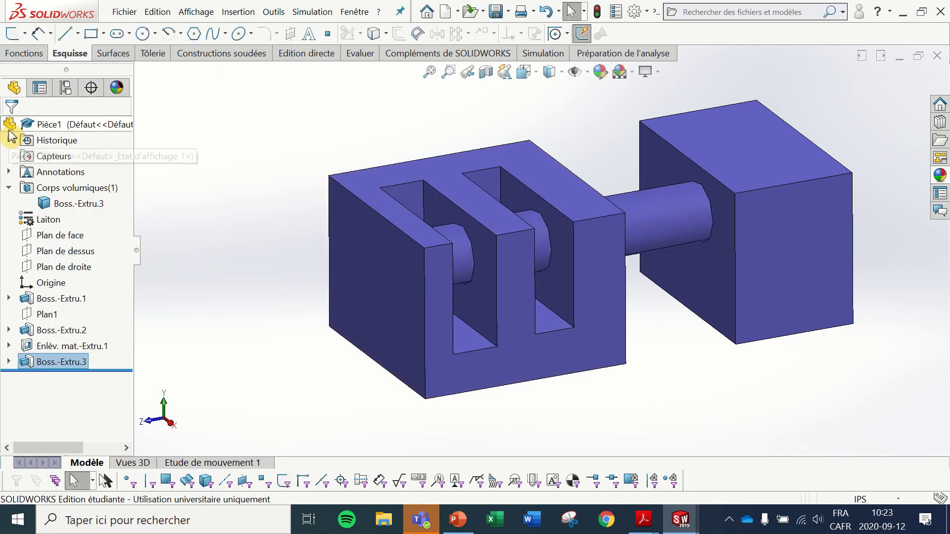
{"action": "left_click", "coordinate": [64, 210]}
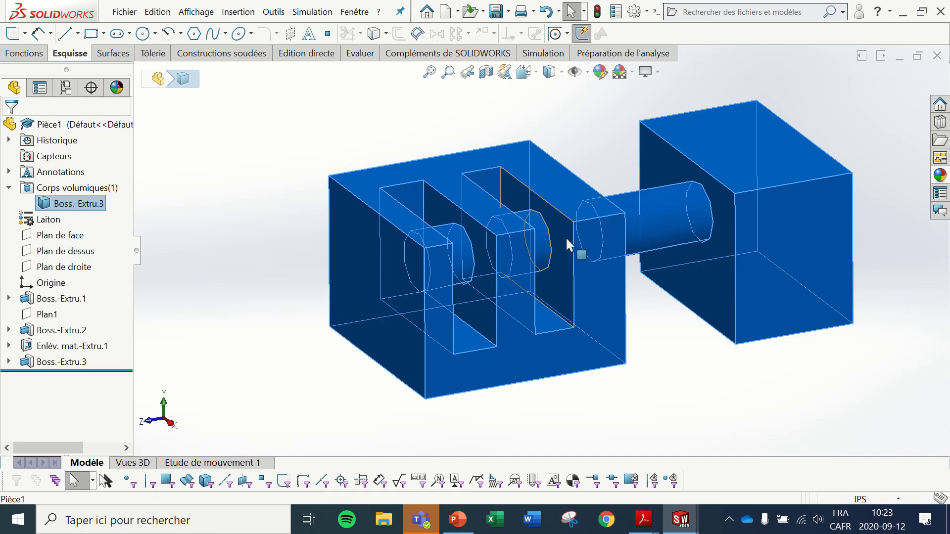
Reopen the cylinder's extrusion, turn off Fusionner le résultat and set the end condition to Jusqu'à la prochaine surface.
{"action": "left_click", "coordinate": [37, 365]}
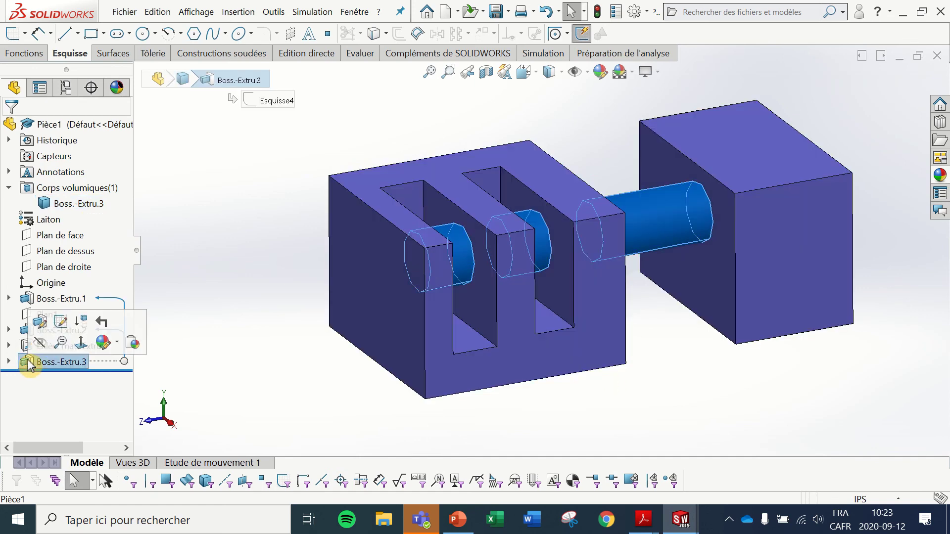
{"action": "left_click", "coordinate": [40, 323]}
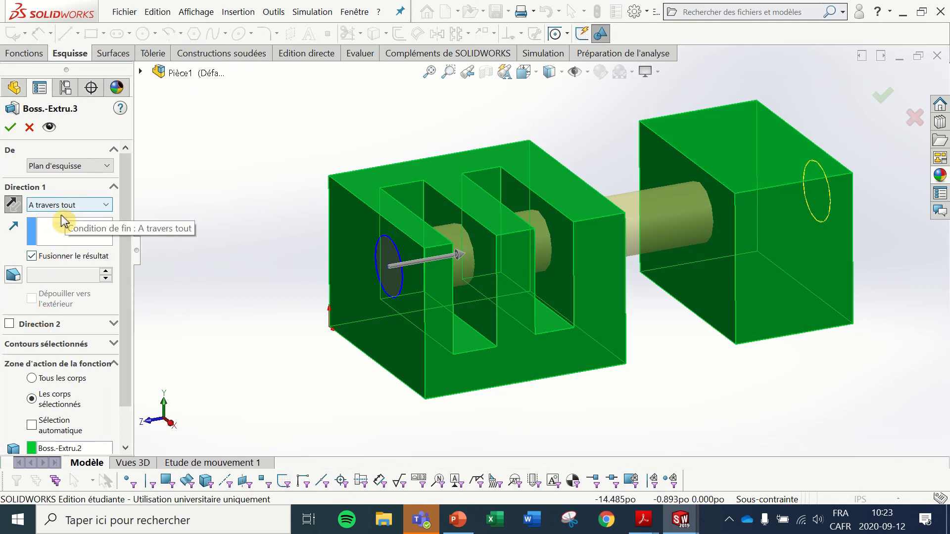
{"action": "left_click", "coordinate": [31, 257]}
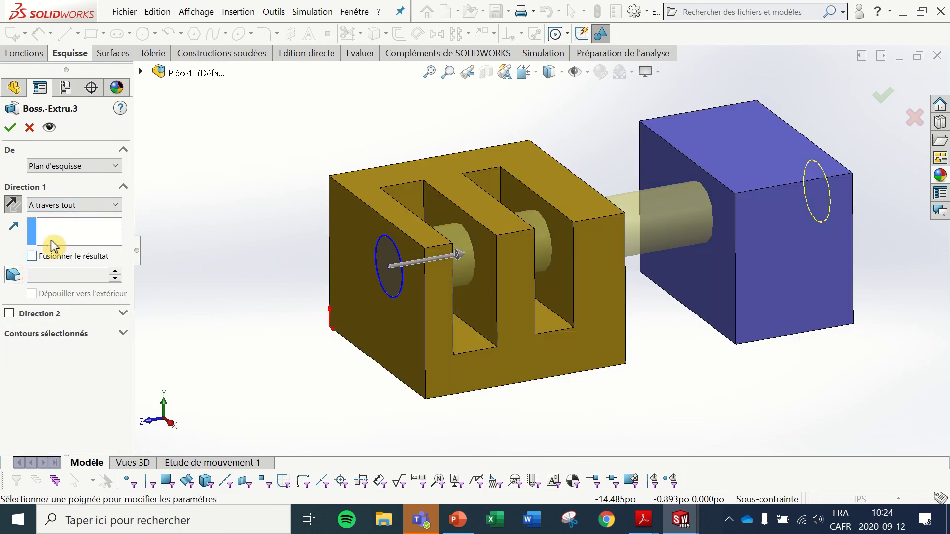
{"action": "left_click", "coordinate": [64, 208]}
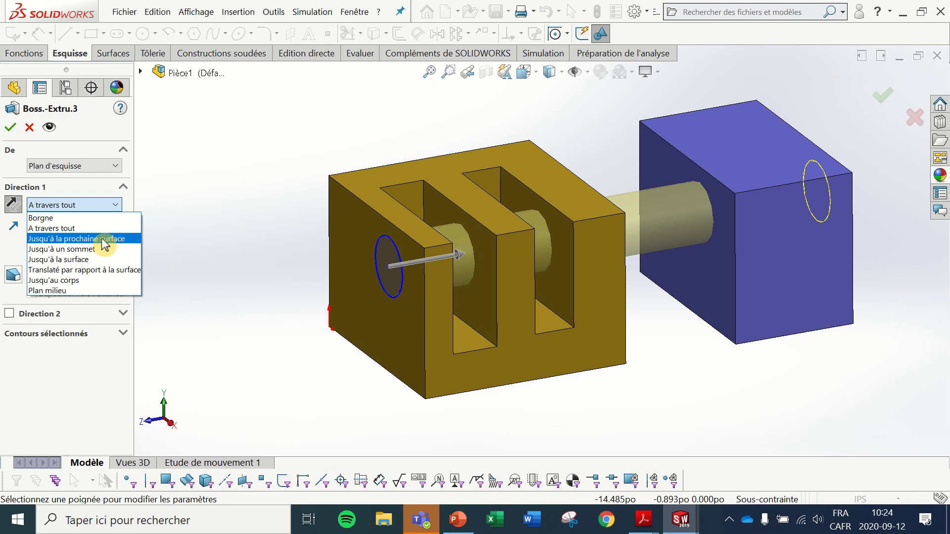
{"action": "left_click", "coordinate": [47, 242]}
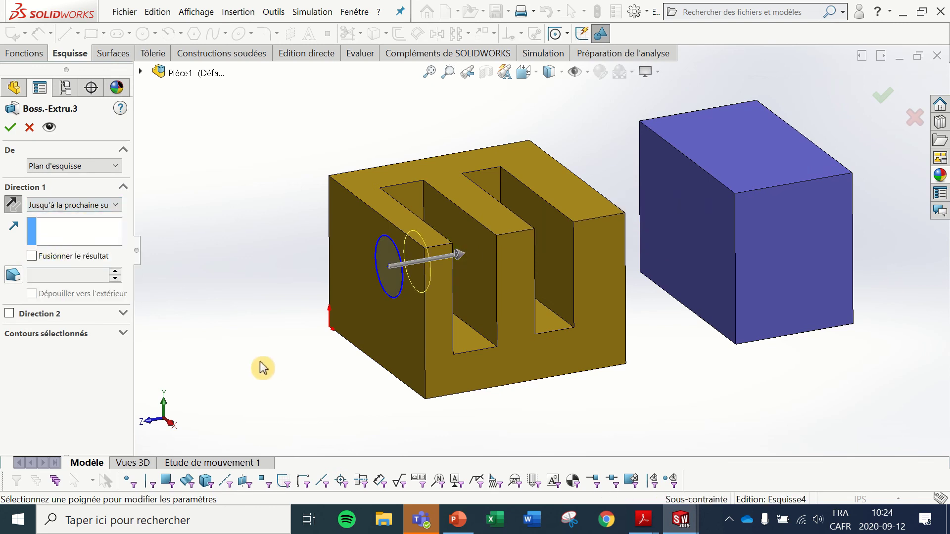
{"action": "middle_click_drag", "start_coordinate": [263, 367], "coordinate": [229, 377]}
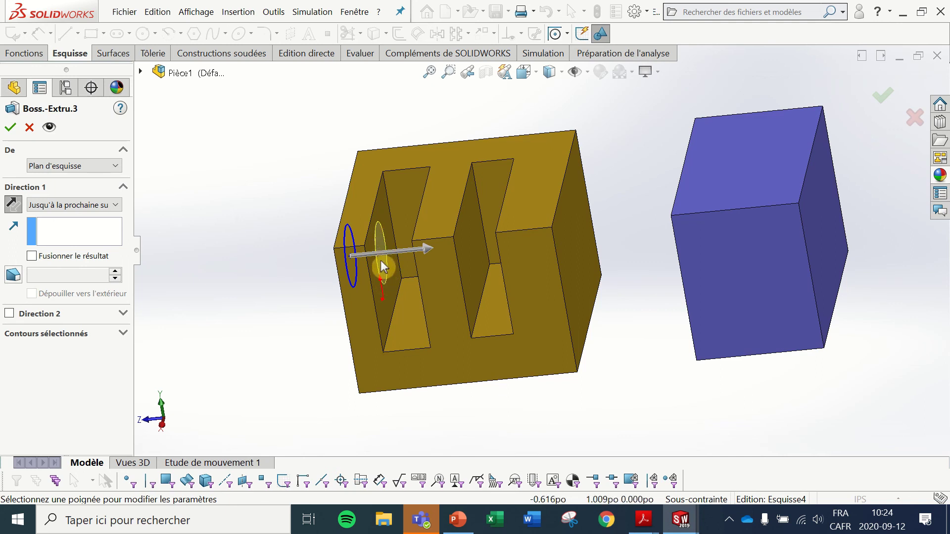
Try the end condition Jusqu'à un sommet, picking the rear upper corner vertices of both slots one after another.
{"action": "left_click", "coordinate": [84, 206]}
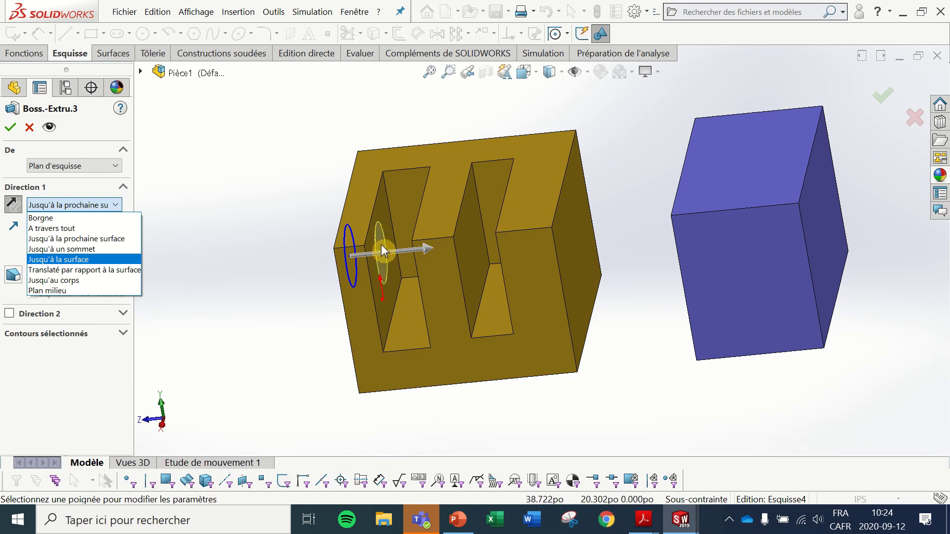
{"action": "left_click", "coordinate": [57, 250]}
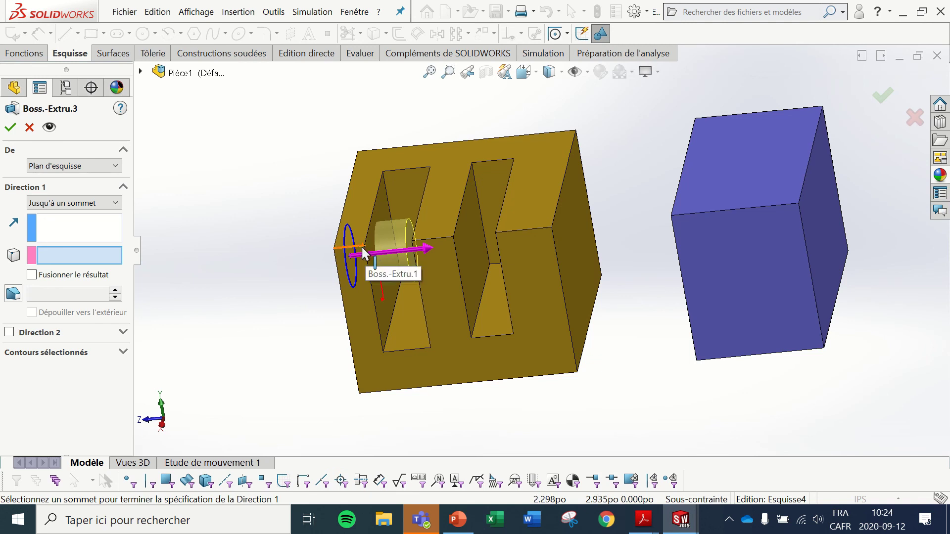
{"action": "left_click", "coordinate": [383, 173]}
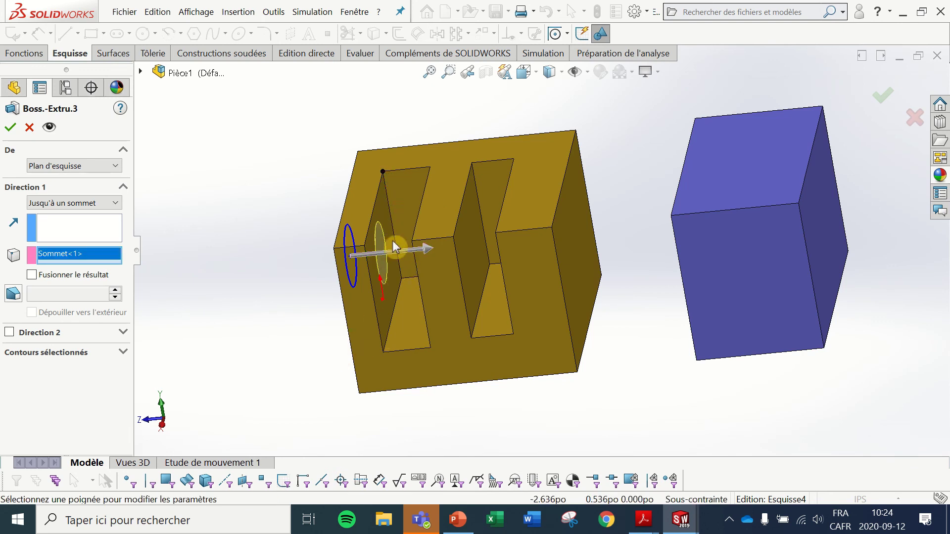
{"action": "left_click", "coordinate": [430, 167]}
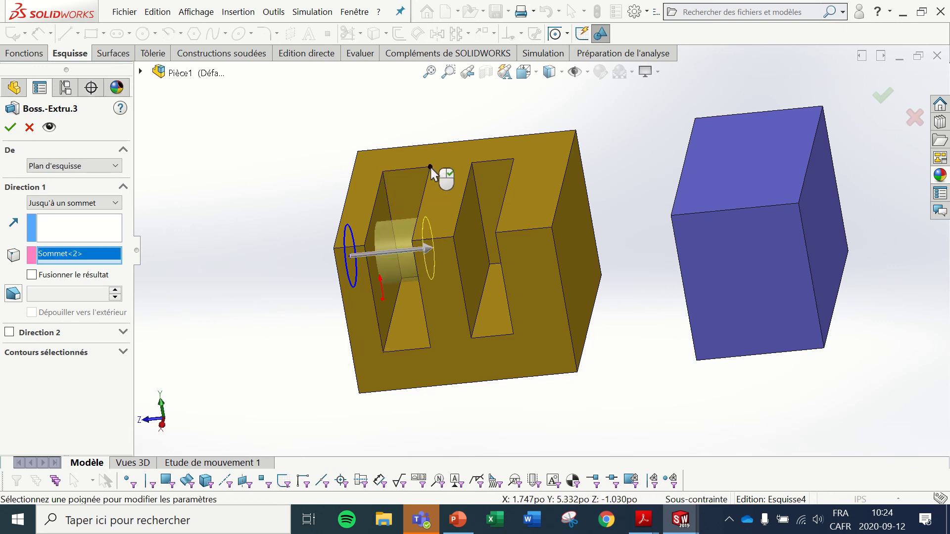
{"action": "left_click", "coordinate": [471, 162]}
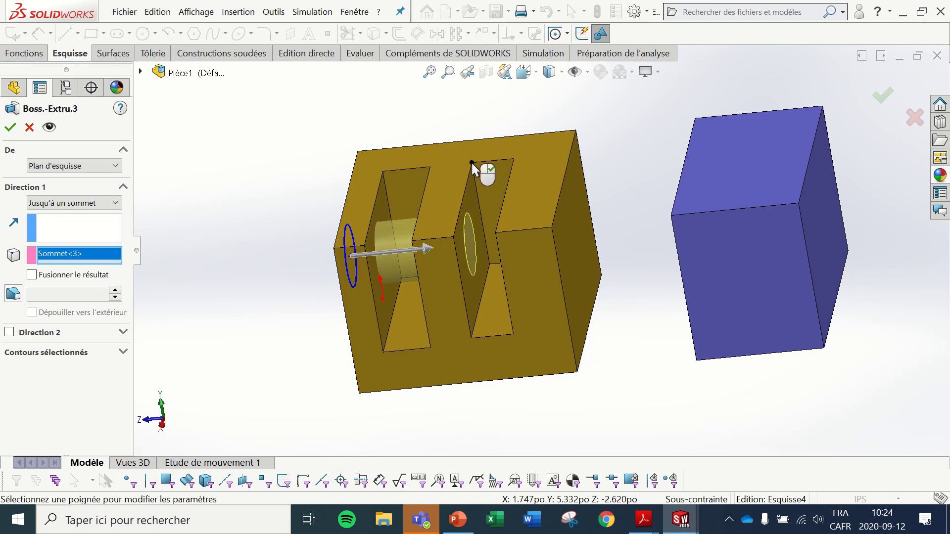
{"action": "left_click", "coordinate": [513, 158]}
{"action": "middle_click_drag", "start_coordinate": [443, 367], "coordinate": [465, 394]}
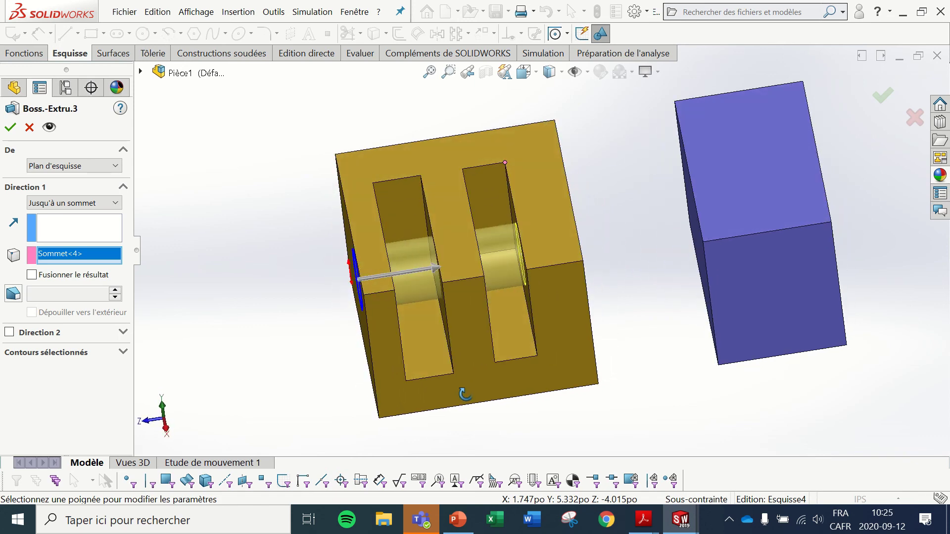
Try the end condition Jusqu'à la surface, picking the far wall of the first slot and that of the second slot.
{"action": "left_click", "coordinate": [115, 203]}
{"action": "left_click", "coordinate": [96, 258]}
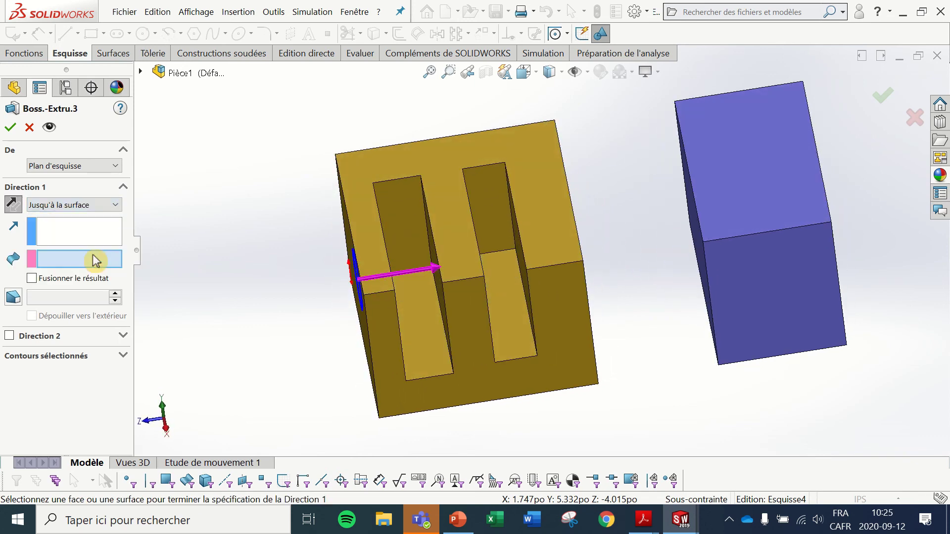
{"action": "middle_click_drag", "start_coordinate": [307, 350], "coordinate": [312, 328]}
{"action": "left_click", "coordinate": [453, 271]}
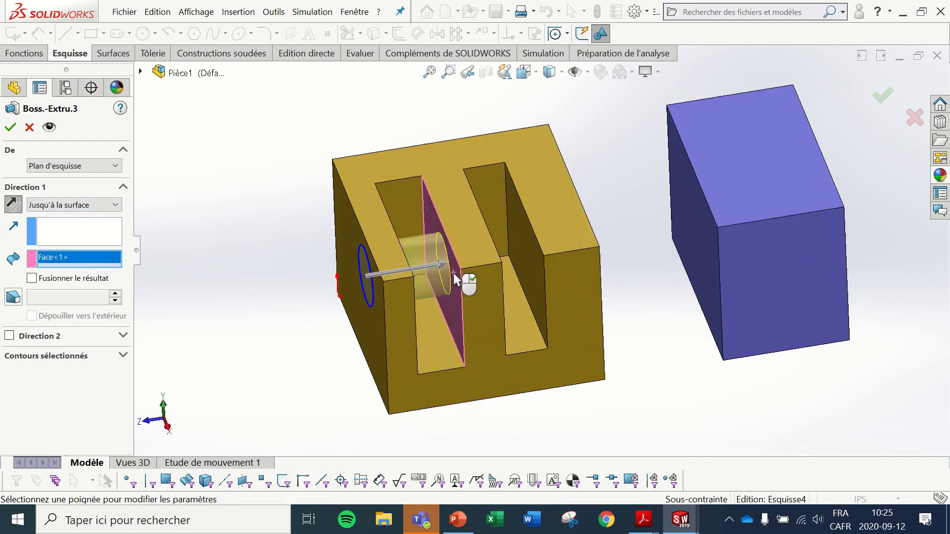
{"action": "left_click", "coordinate": [541, 261]}
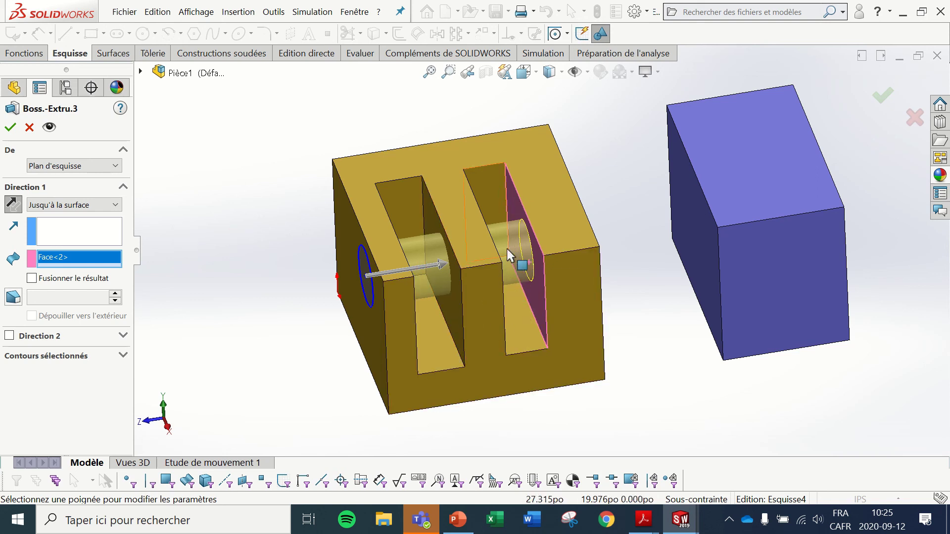
{"action": "left_click", "coordinate": [67, 262]}
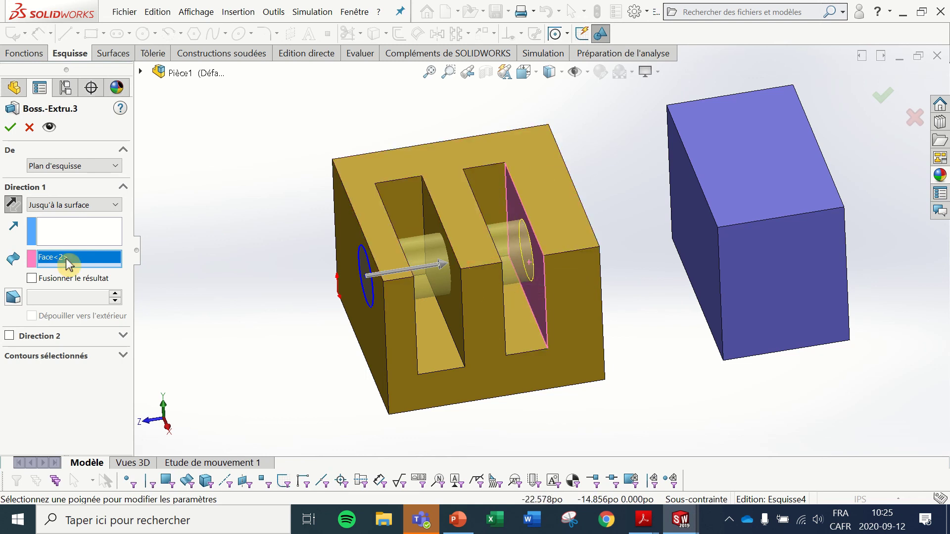
Set the end condition to Translaté par rapport à la surface and replace the reference face with the second block's face toward the slotted block.
{"action": "left_click", "coordinate": [64, 209]}
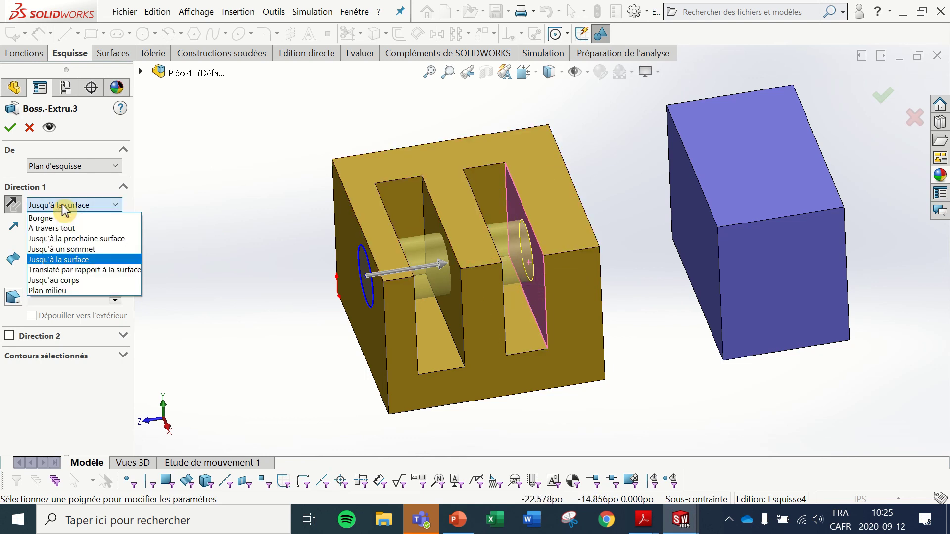
{"action": "left_click", "coordinate": [94, 271]}
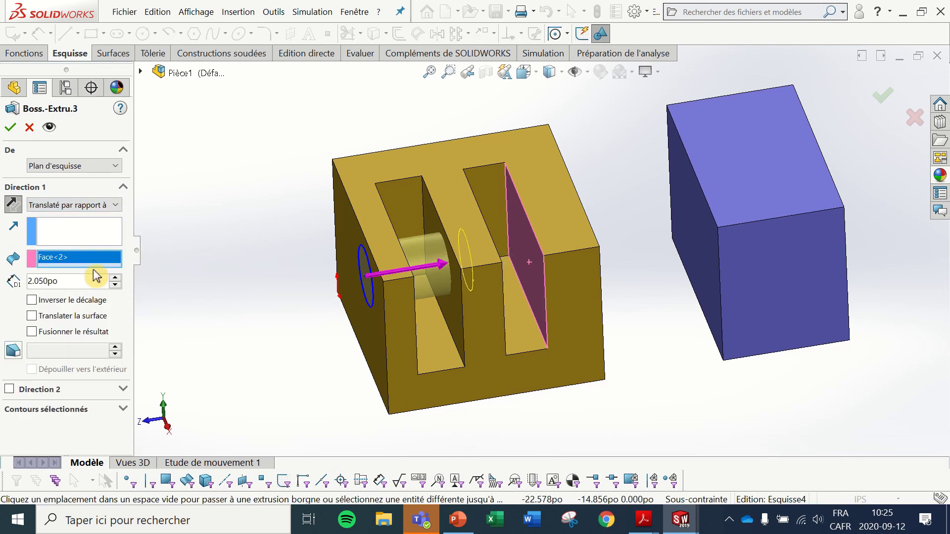
{"action": "mouse_move", "coordinate": [240, 301]}
{"action": "middle_mouse_down"}
{"action": "mouse_move", "coordinate": [203, 244]}
{"action": "mouse_move", "coordinate": [233, 269]}
{"action": "mouse_move", "coordinate": [231, 290]}
{"action": "middle_mouse_up"}
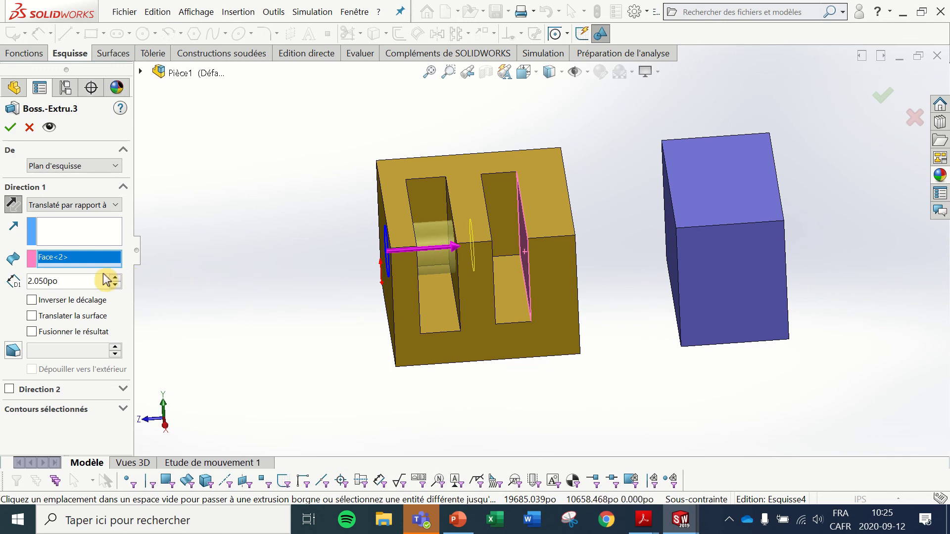
{"action": "left_click", "coordinate": [81, 257]}
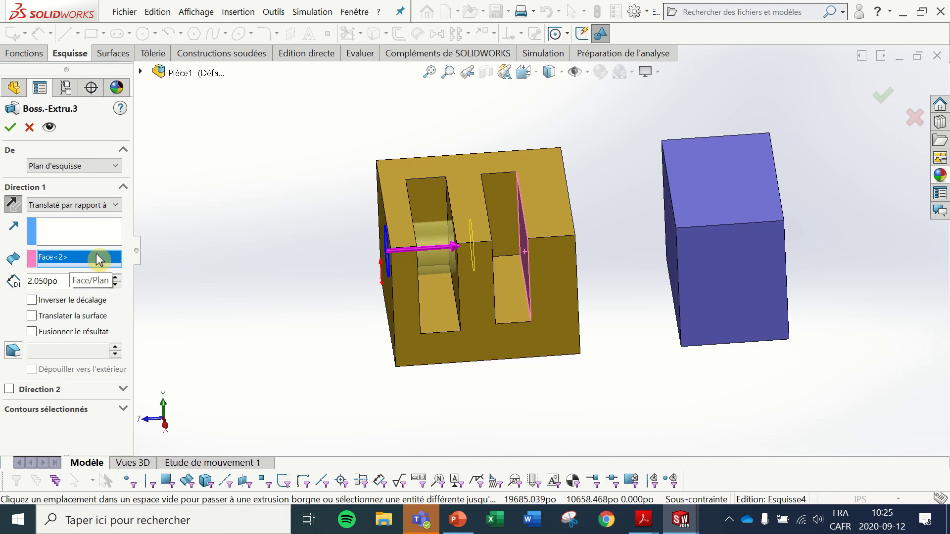
{"action": "key", "text": "Delete"}
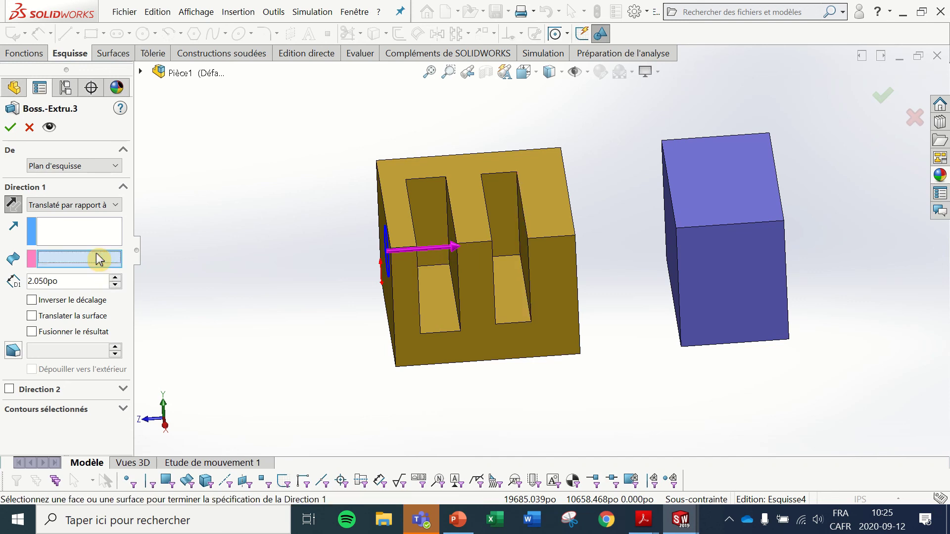
{"action": "middle_click_drag", "start_coordinate": [597, 239], "coordinate": [646, 214]}
{"action": "left_click", "coordinate": [665, 223]}
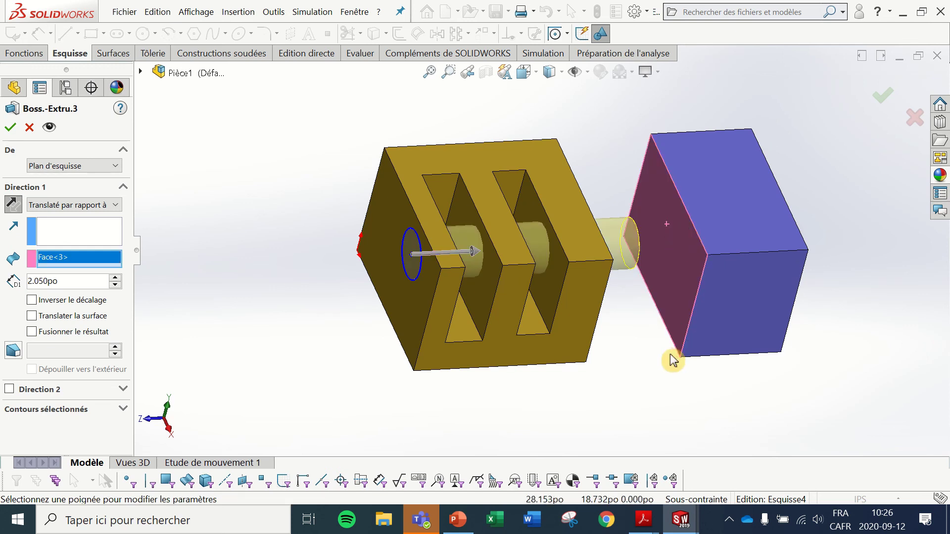
{"action": "middle_click_drag", "start_coordinate": [671, 360], "coordinate": [653, 263]}
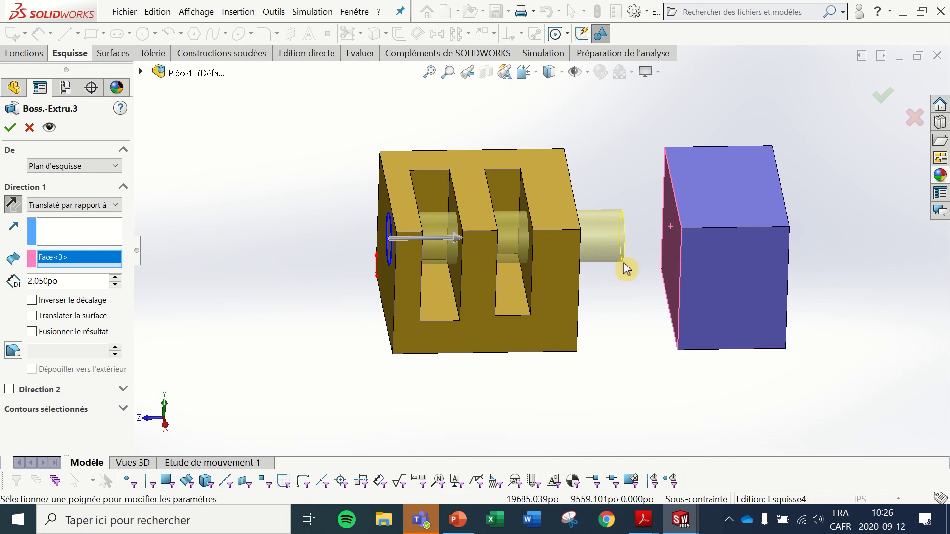
Set the cylinder's offset distance from the second block's facing side to 1 po.
{"action": "left_click", "coordinate": [62, 280]}
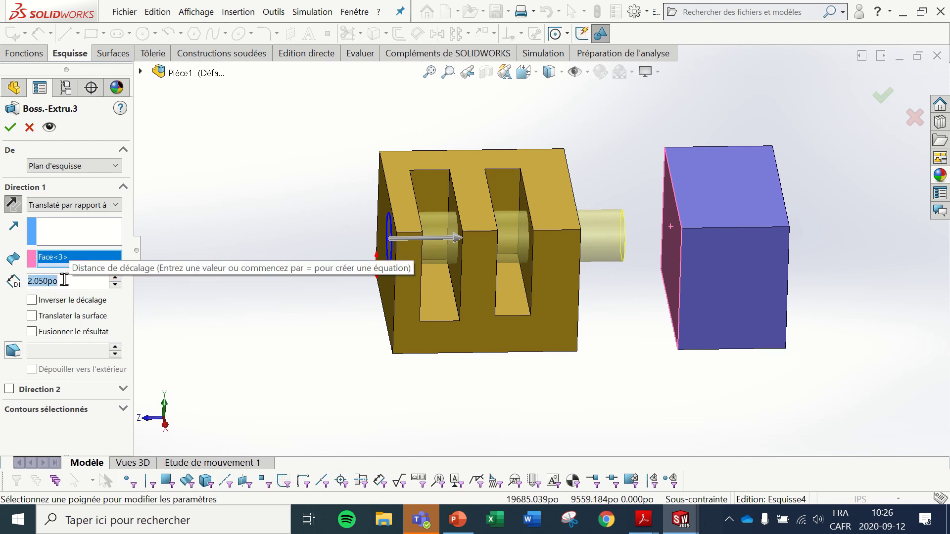
{"action": "type", "text": "1"}
{"action": "key", "text": "Return"}
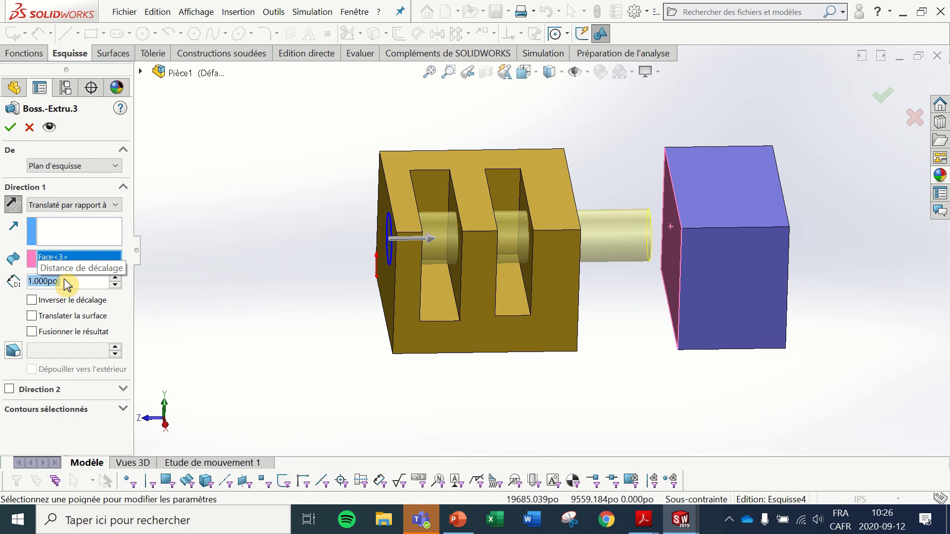
Switch the end condition to Jusqu'au corps, pick the second block as the target body and accept the cylinder's extrusion.
{"action": "left_click", "coordinate": [80, 206]}
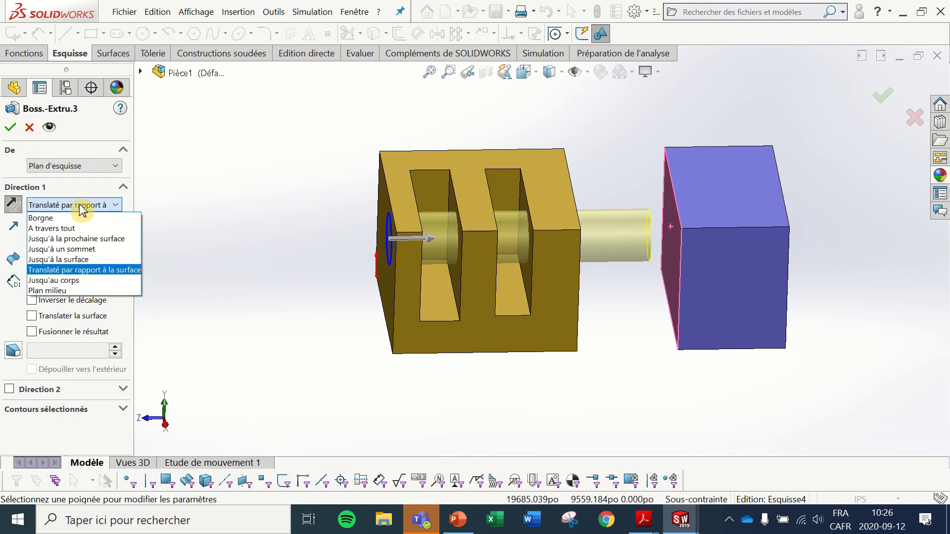
{"action": "left_click", "coordinate": [91, 288]}
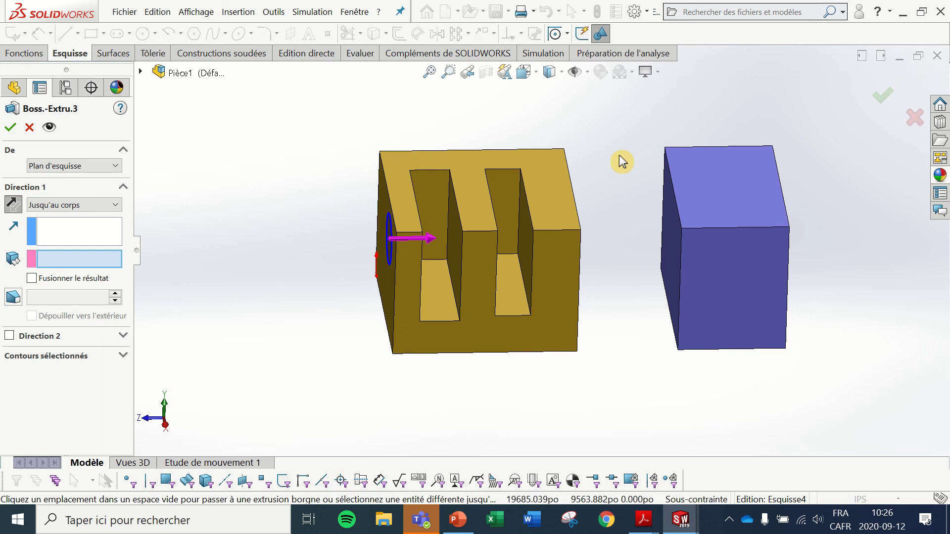
{"action": "left_click", "coordinate": [727, 206]}
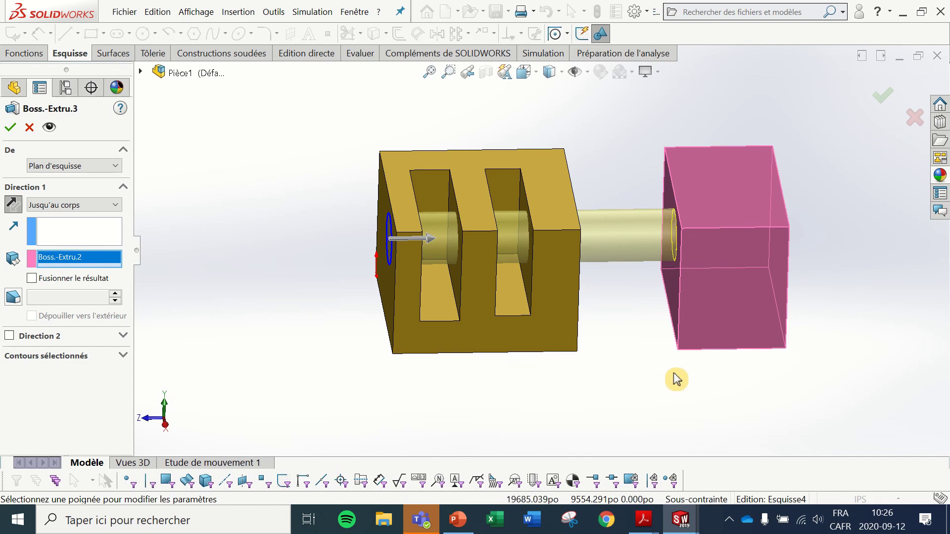
{"action": "middle_click_drag", "start_coordinate": [674, 377], "coordinate": [732, 366]}
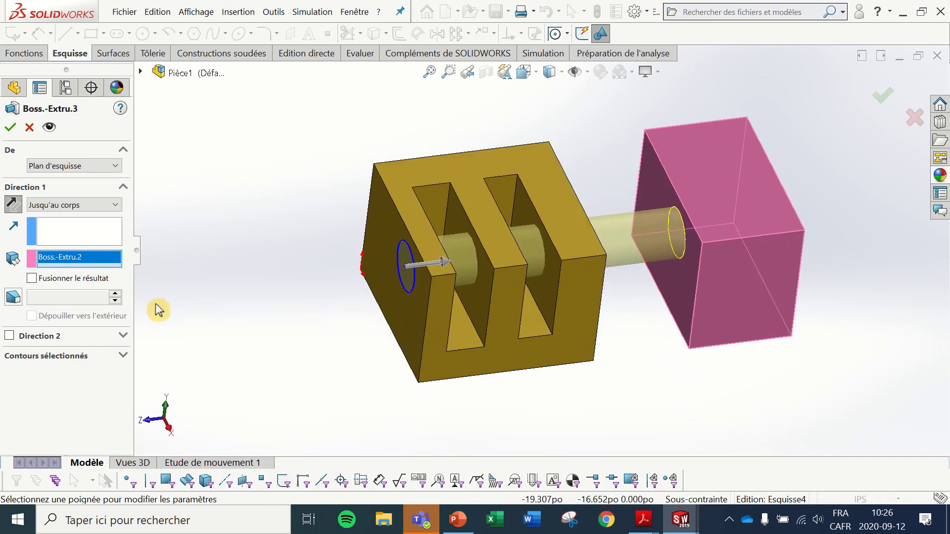
{"action": "left_click", "coordinate": [31, 163]}
{"action": "left_click", "coordinate": [10, 127]}
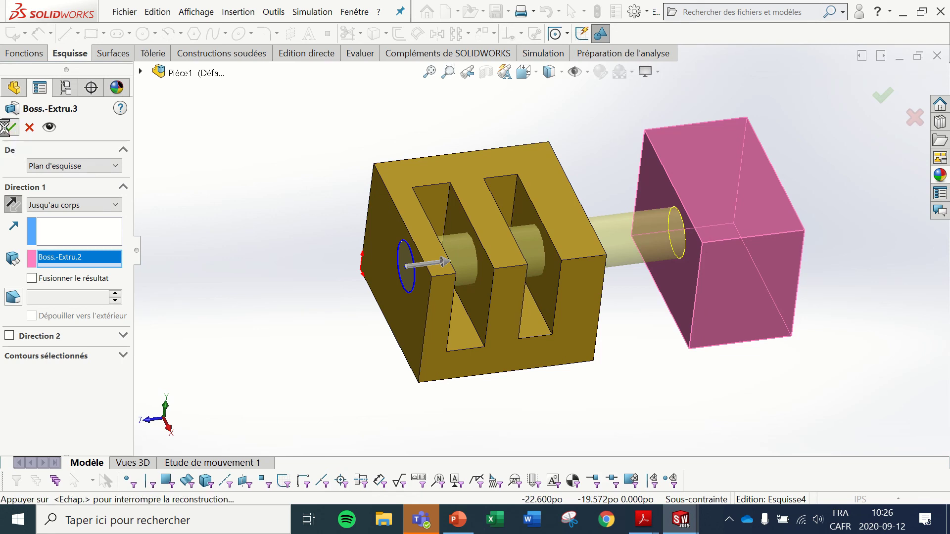
{"action": "left_click", "coordinate": [164, 222]}
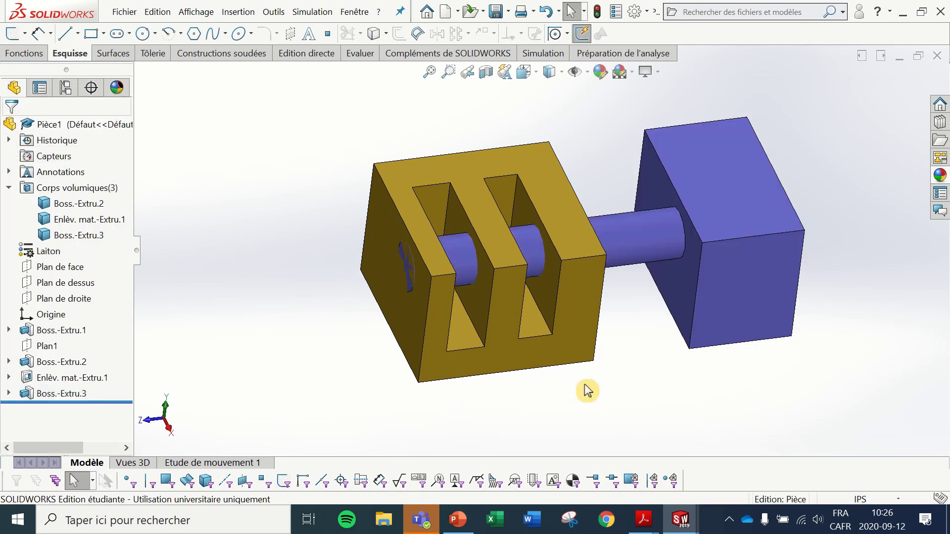
Start a reference plane using the second block's side face, parallel to the cylinder's axis, as the first reference.
{"action": "middle_click_drag", "start_coordinate": [587, 389], "coordinate": [587, 349]}
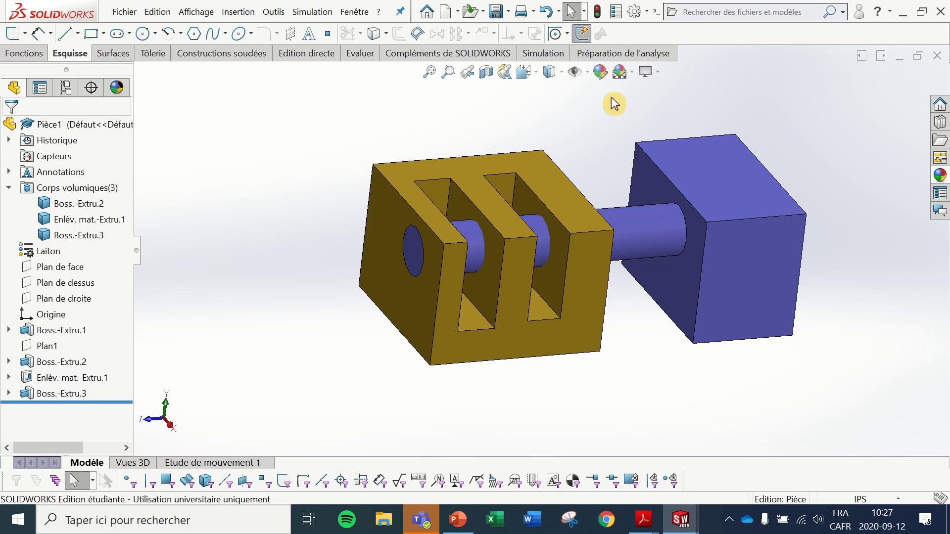
{"action": "scroll", "coordinate": [677, 177], "scroll_direction": "down", "scroll_amount": 2}
{"action": "middle_click_drag", "start_coordinate": [677, 176], "coordinate": [633, 256]}
{"action": "scroll", "coordinate": [633, 256], "scroll_direction": "up", "scroll_amount": 3}
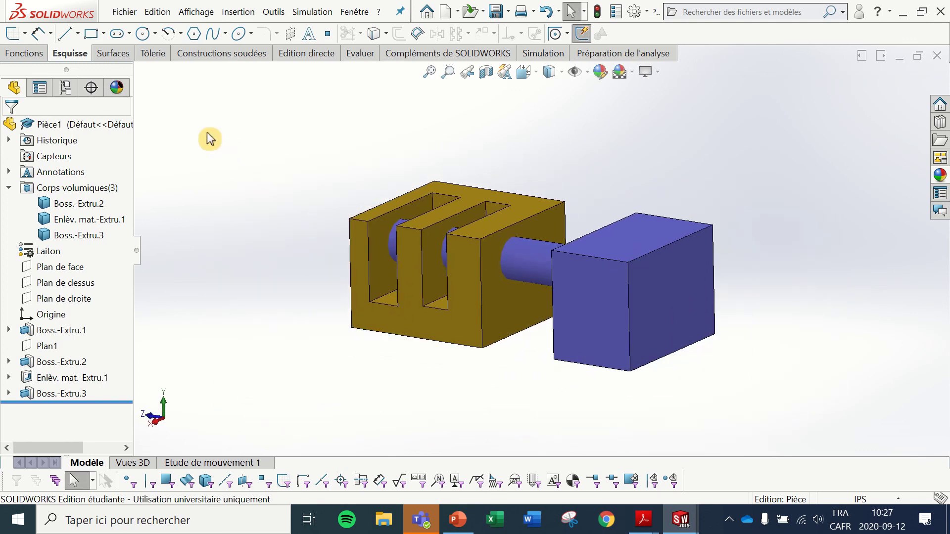
{"action": "left_click", "coordinate": [22, 53]}
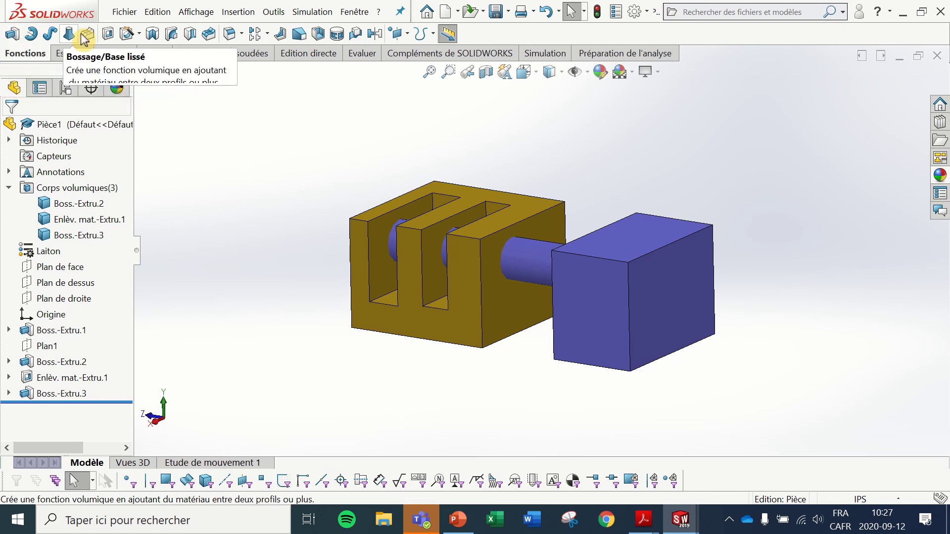
{"action": "left_click", "coordinate": [406, 34]}
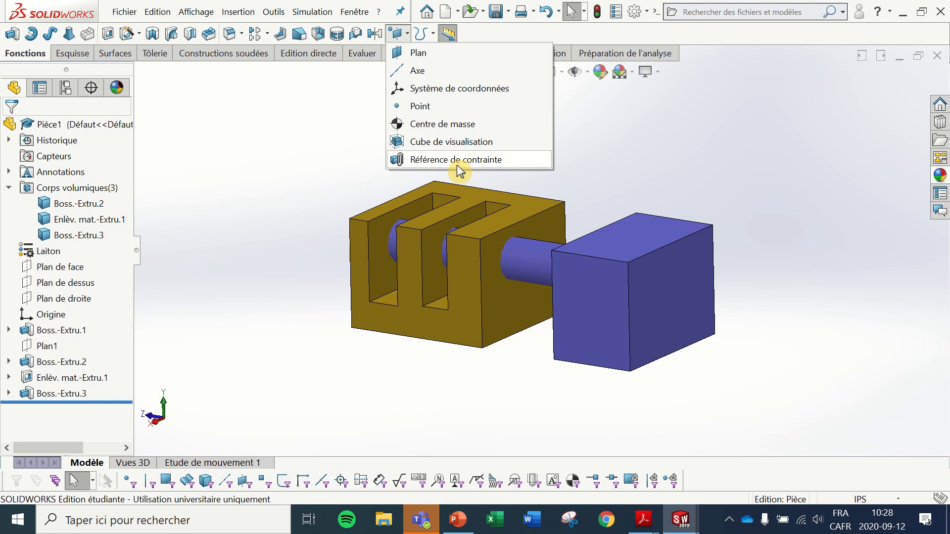
{"action": "left_click", "coordinate": [401, 55]}
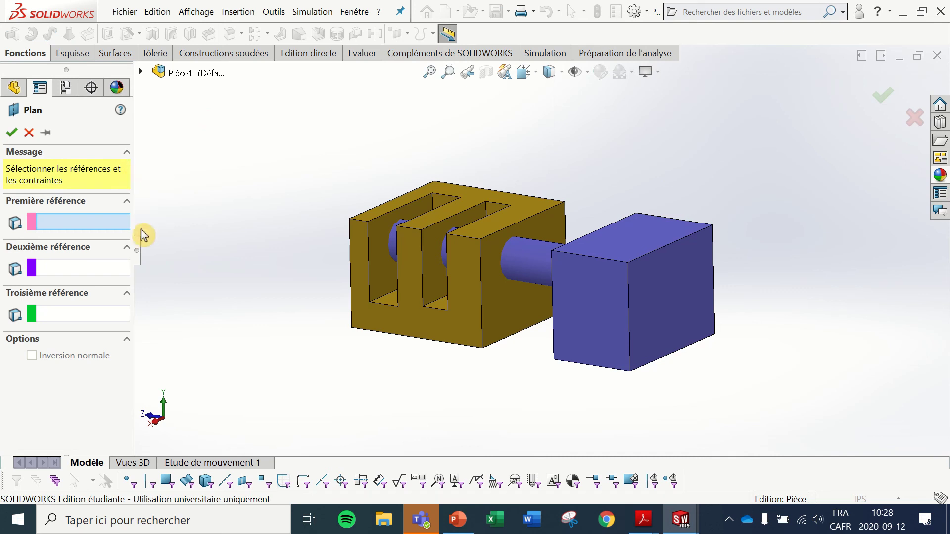
{"action": "left_click_drag", "start_coordinate": [131, 206], "coordinate": [185, 217]}
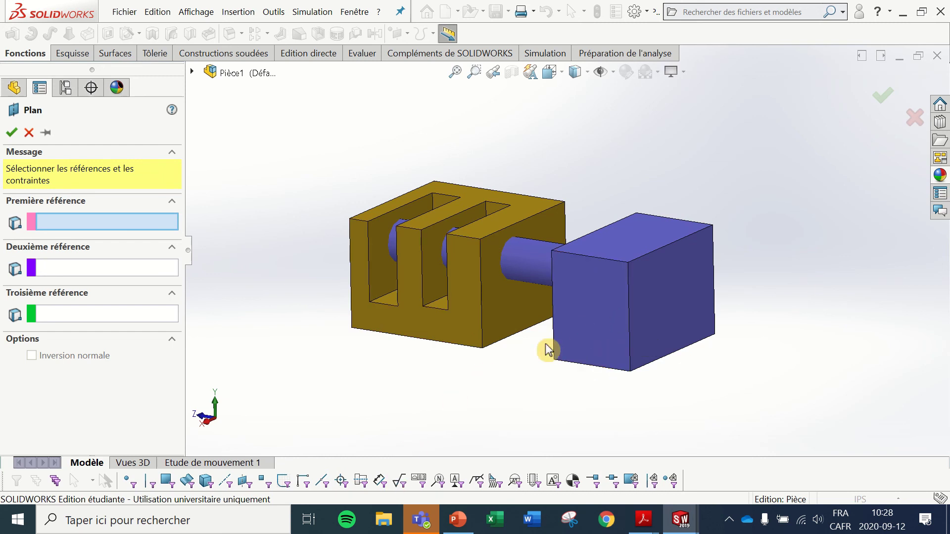
{"action": "left_click", "coordinate": [592, 304]}
Set the plane's offset from the block's side face to 2 po and create it.
{"action": "left_click", "coordinate": [99, 315]}
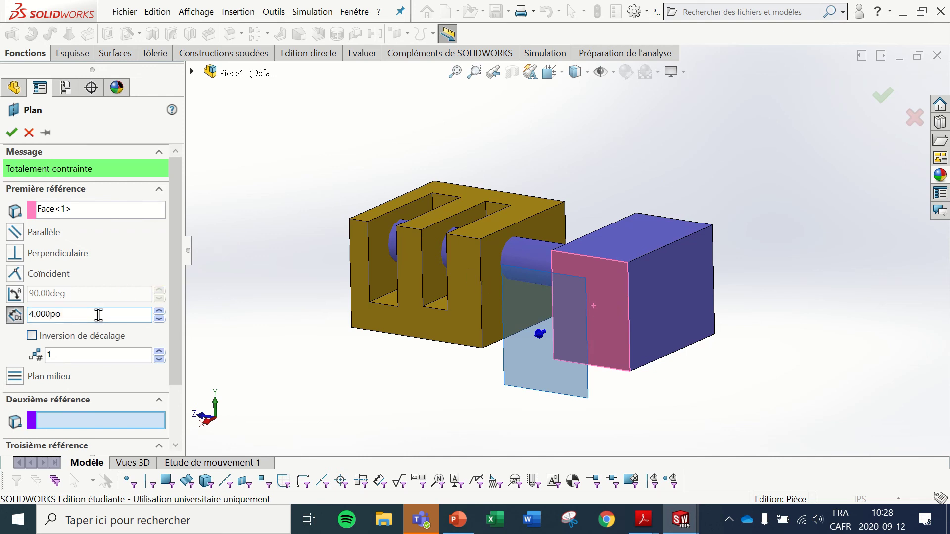
{"action": "double_click", "coordinate": [98, 315]}
{"action": "type", "text": "2"}
{"action": "key", "text": "Return"}
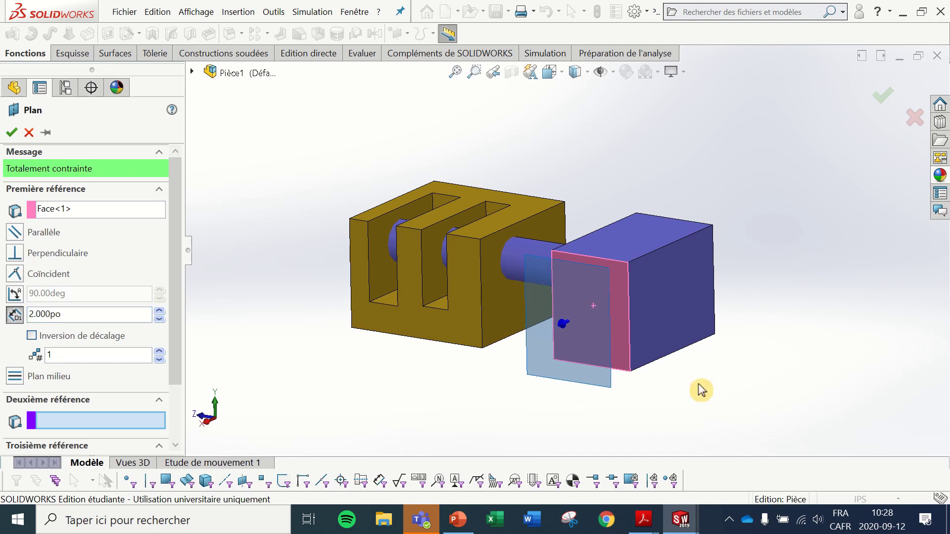
{"action": "middle_click_drag", "start_coordinate": [699, 387], "coordinate": [713, 250]}
{"action": "scroll", "coordinate": [713, 251], "scroll_direction": "down", "scroll_amount": 3}
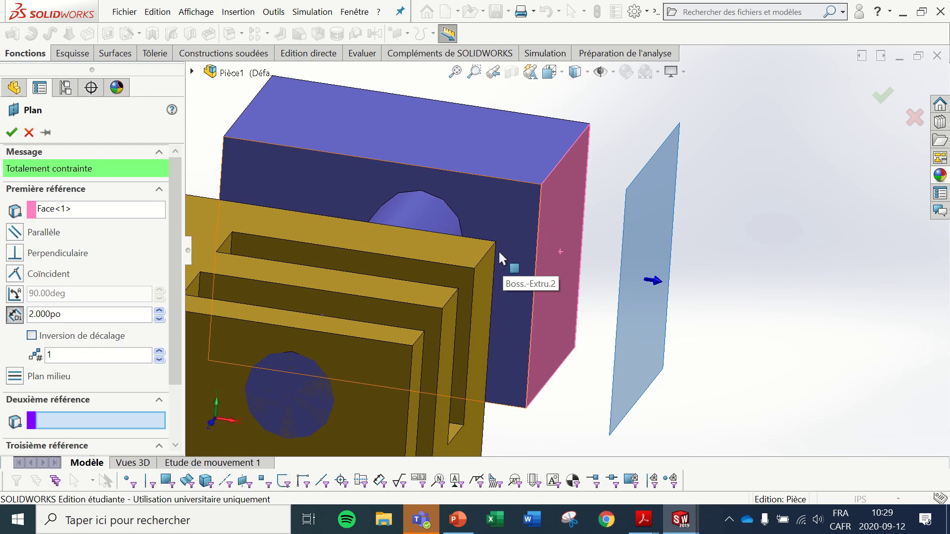
{"action": "left_click", "coordinate": [11, 132]}
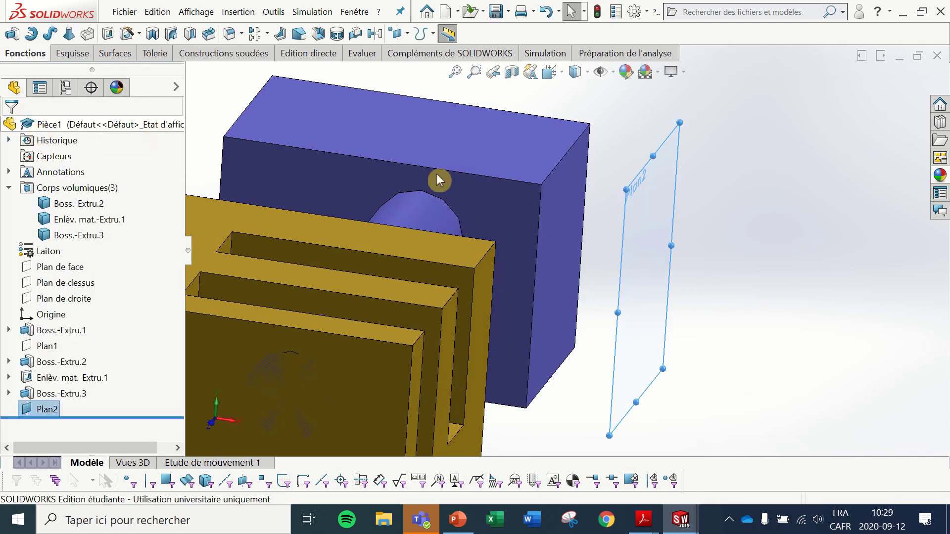
Sketch a nearly vertical straight slot on the new plane, about 2.52 po between centres and 1.53 po wide.
{"action": "left_click", "coordinate": [49, 415]}
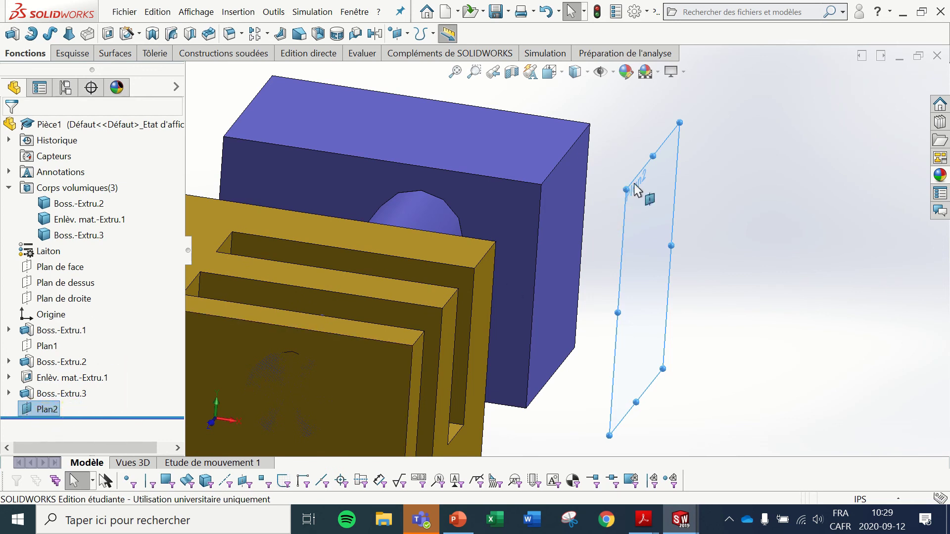
{"action": "left_click", "coordinate": [68, 53]}
{"action": "left_click", "coordinate": [12, 33]}
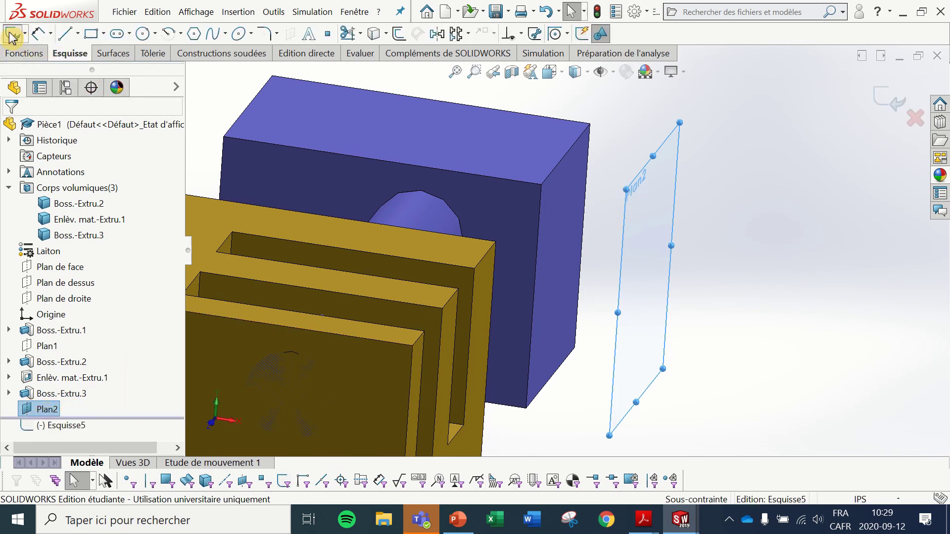
{"action": "left_click", "coordinate": [117, 34]}
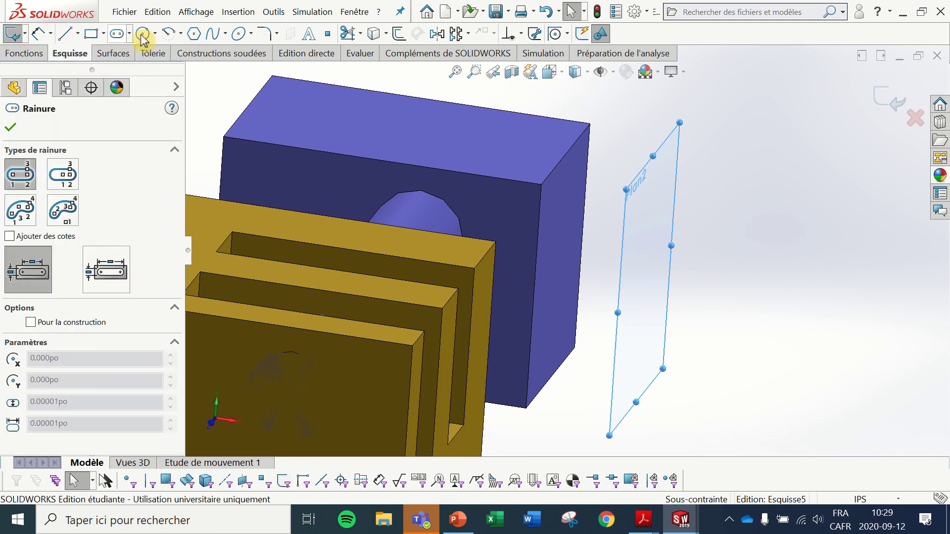
{"action": "left_click", "coordinate": [648, 219]}
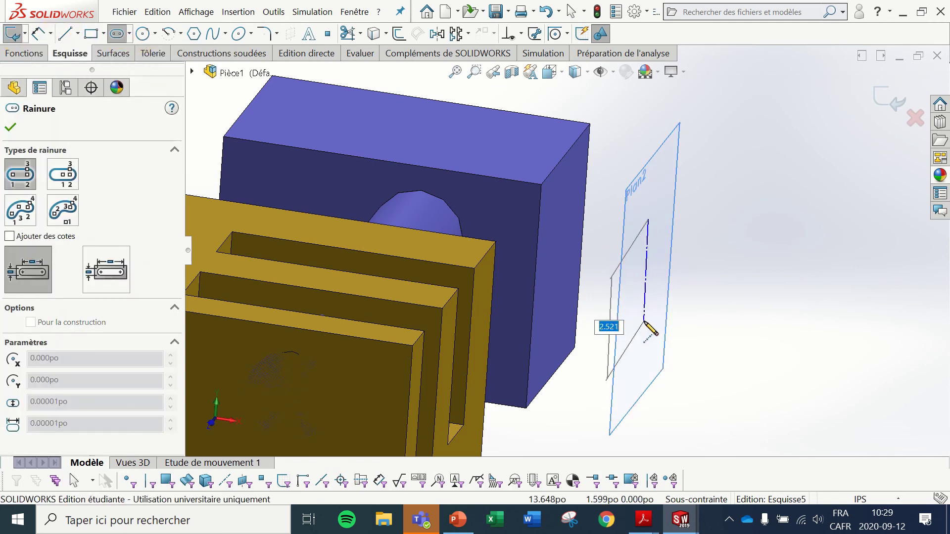
{"action": "left_click", "coordinate": [643, 321]}
{"action": "left_click", "coordinate": [656, 313]}
{"action": "key", "text": "ctrl+8"}
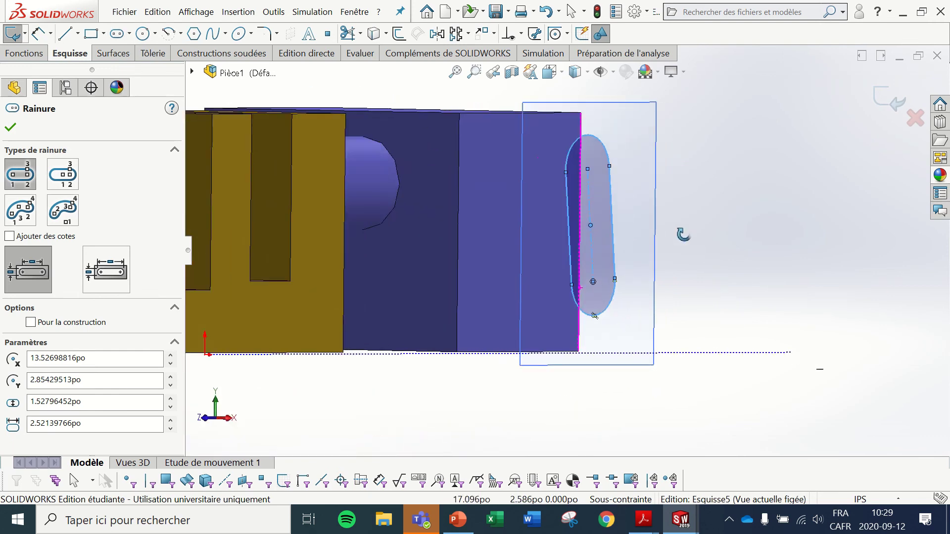
Extrude the slot toward the second block to a blind depth of 3.8625 po, merging it with the block.
{"action": "left_click", "coordinate": [22, 52]}
{"action": "left_click", "coordinate": [11, 36]}
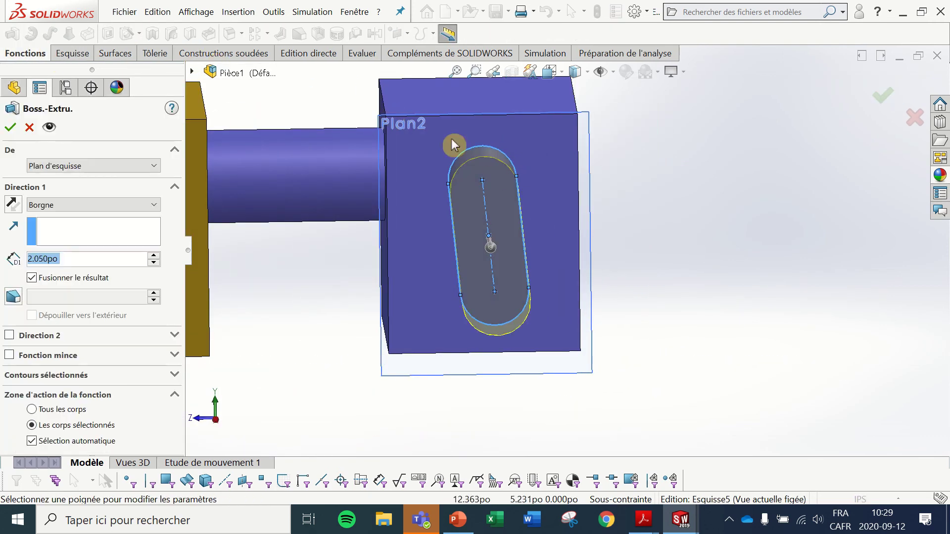
{"action": "middle_click_drag", "start_coordinate": [678, 258], "coordinate": [707, 271]}
{"action": "left_click", "coordinate": [662, 281]}
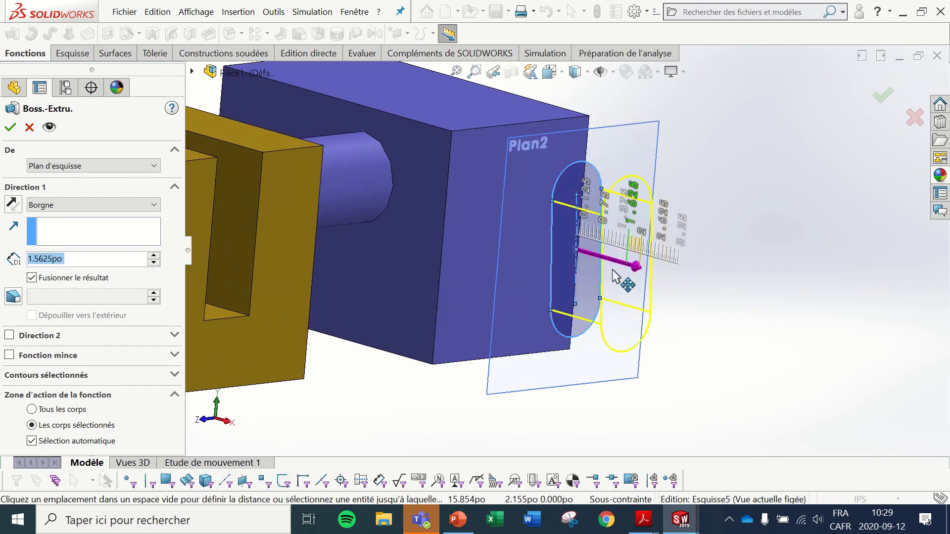
{"action": "left_click", "coordinate": [801, 254]}
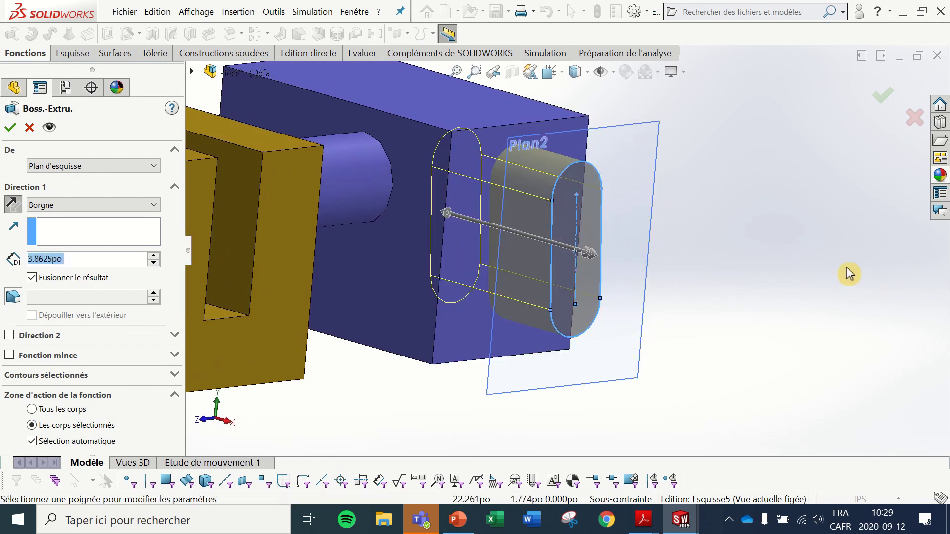
{"action": "middle_click_drag", "start_coordinate": [847, 282], "coordinate": [859, 287]}
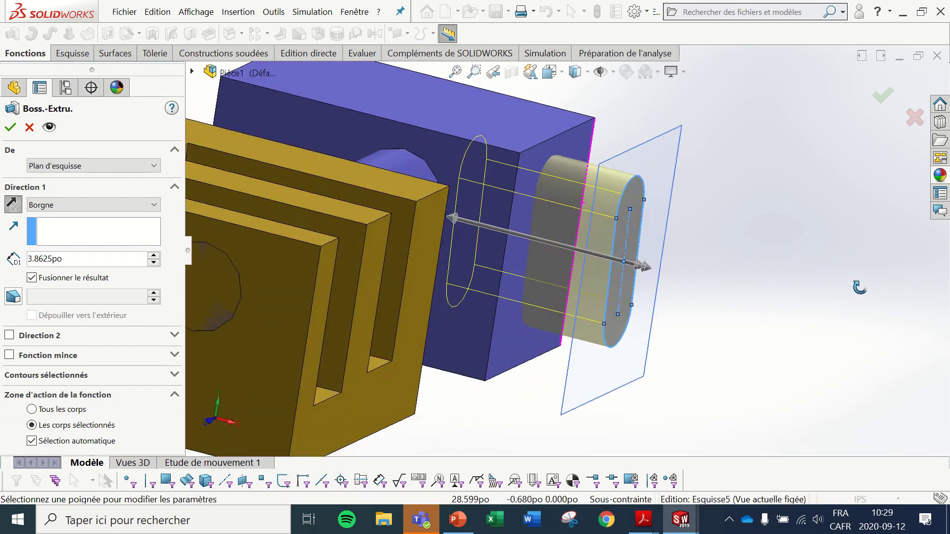
{"action": "left_click", "coordinate": [882, 97]}
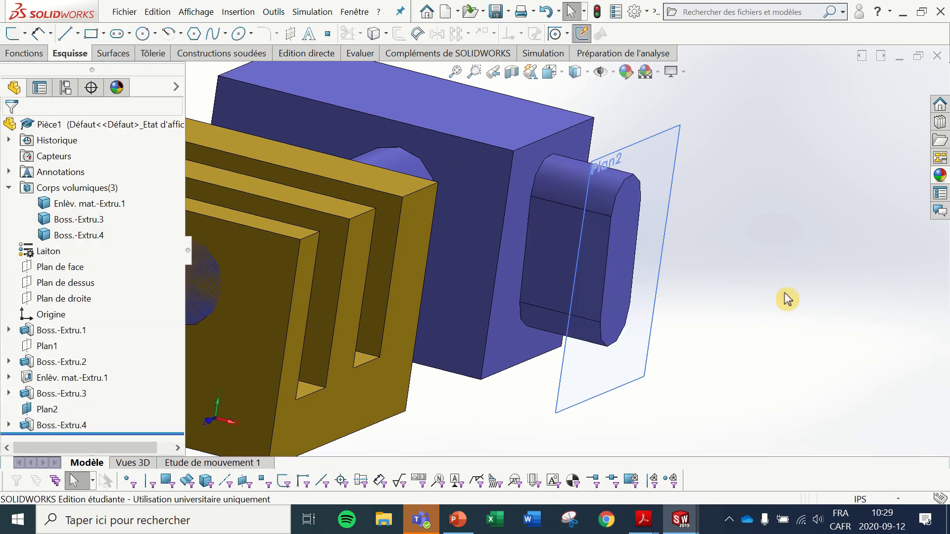
Start a reference plane using the second block's outer end face and that face's upper edge as references.
{"action": "mouse_move", "coordinate": [786, 299]}
{"action": "middle_mouse_down"}
{"action": "mouse_move", "coordinate": [763, 305]}
{"action": "mouse_move", "coordinate": [722, 253]}
{"action": "mouse_move", "coordinate": [651, 284]}
{"action": "mouse_move", "coordinate": [658, 303]}
{"action": "middle_mouse_up"}
{"action": "scroll", "coordinate": [442, 285], "scroll_direction": "down", "scroll_amount": 2}
{"action": "scroll", "coordinate": [442, 285], "scroll_direction": "up", "scroll_amount": 2}
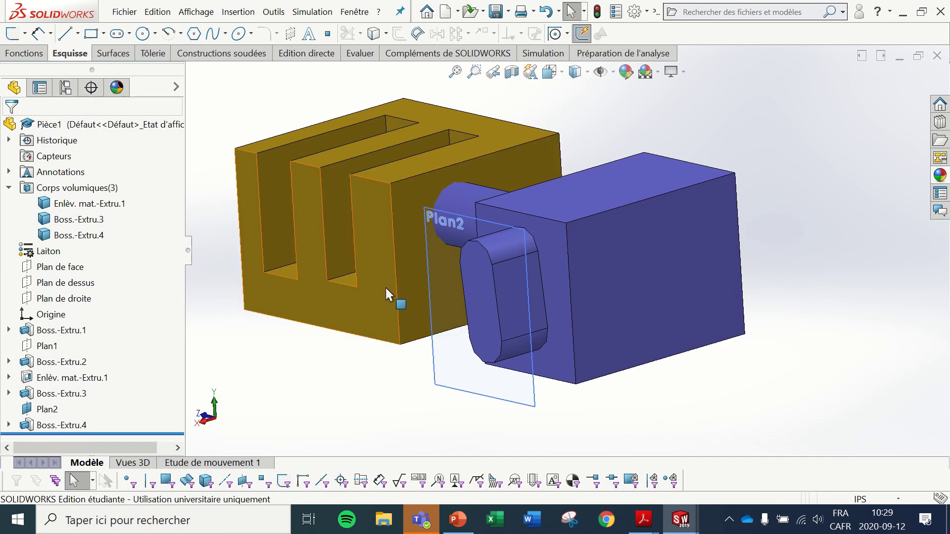
{"action": "middle_click_drag", "start_coordinate": [392, 297], "coordinate": [397, 324]}
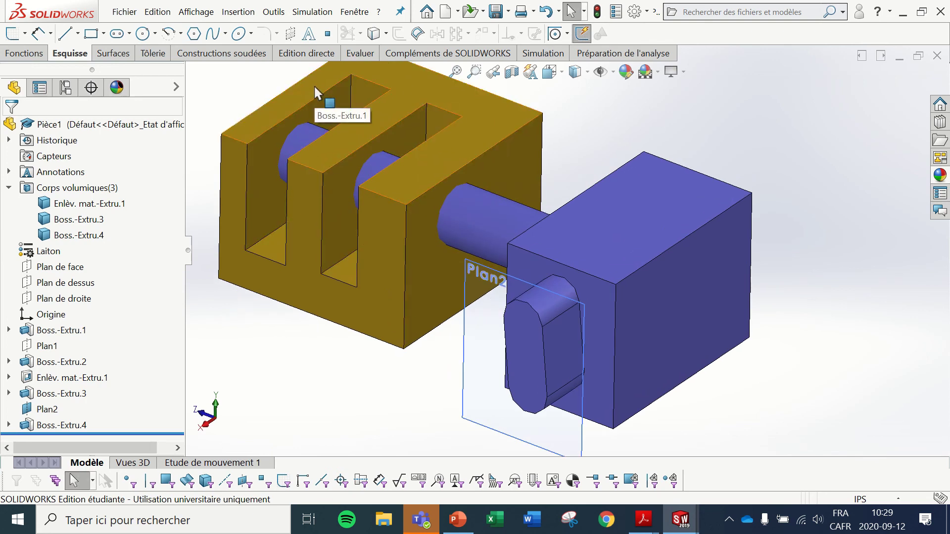
{"action": "left_click", "coordinate": [754, 135]}
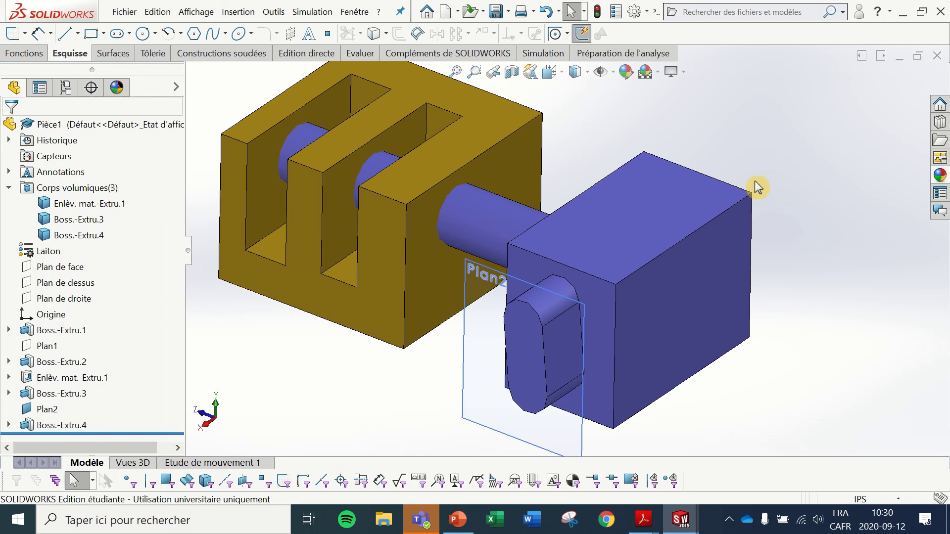
{"action": "left_click", "coordinate": [23, 53]}
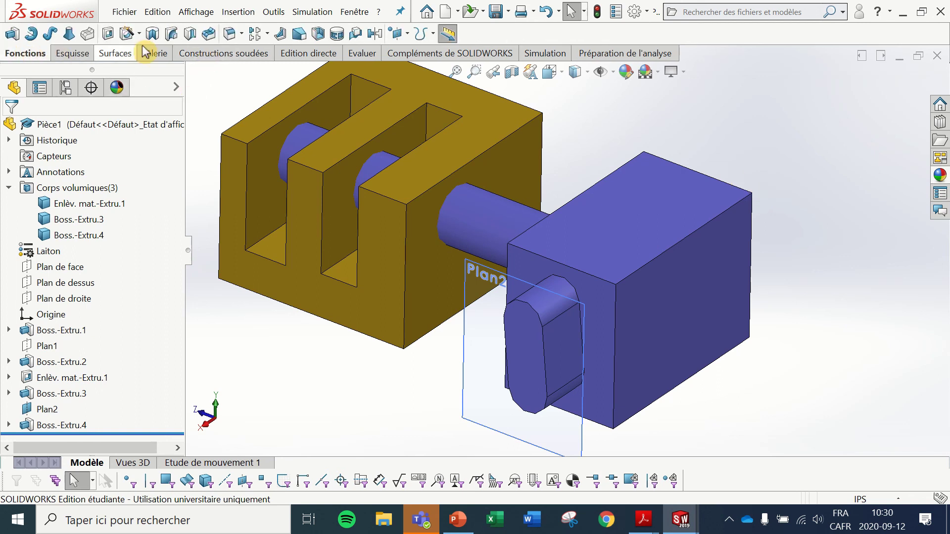
{"action": "left_click", "coordinate": [395, 33]}
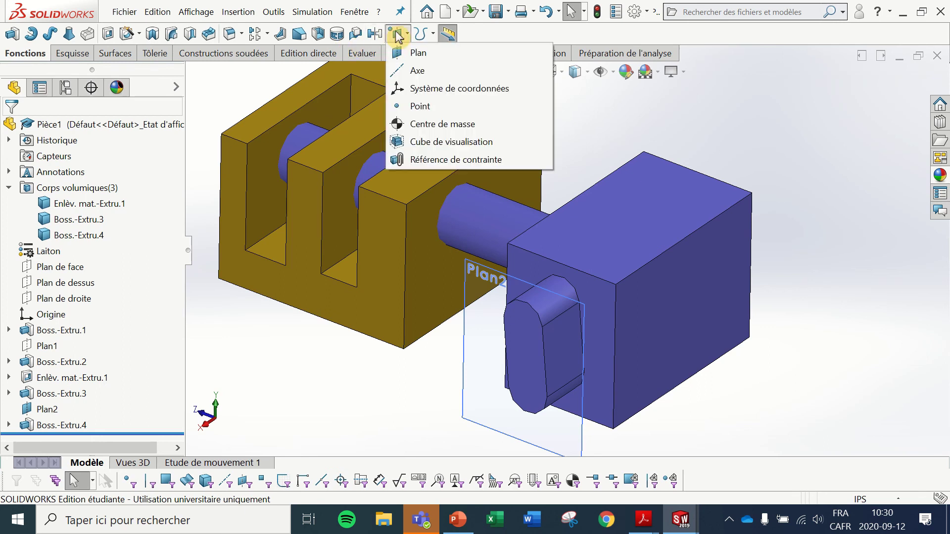
{"action": "left_click", "coordinate": [416, 53]}
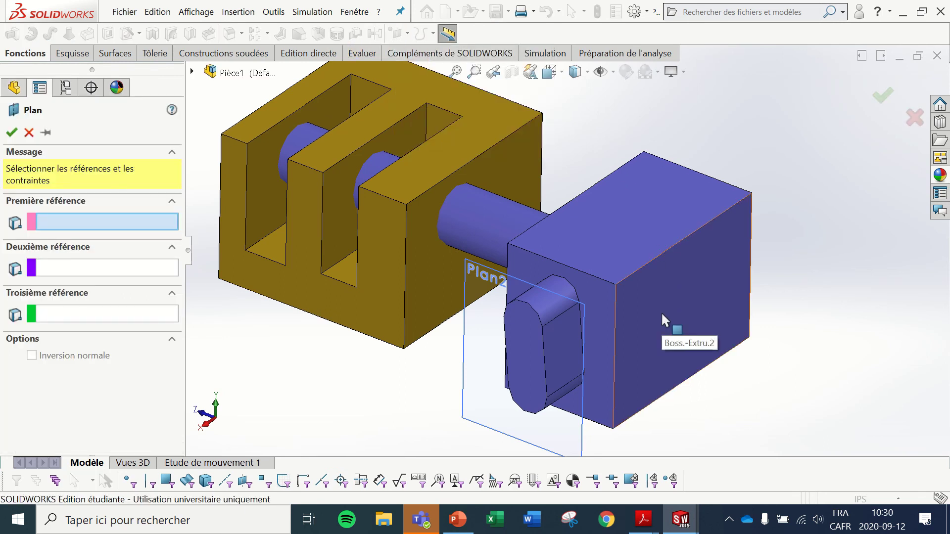
{"action": "left_click", "coordinate": [691, 298]}
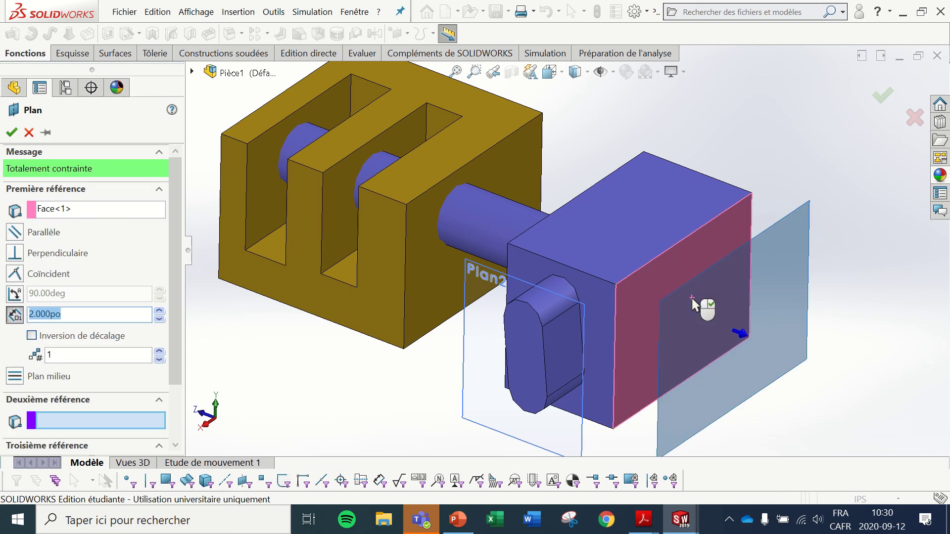
{"action": "left_click", "coordinate": [668, 257]}
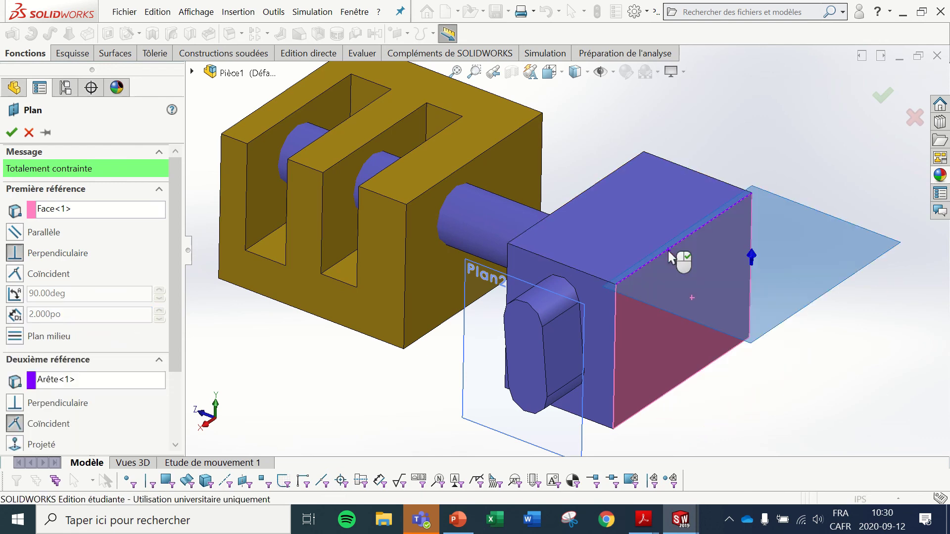
{"action": "middle_click_drag", "start_coordinate": [692, 378], "coordinate": [710, 322]}
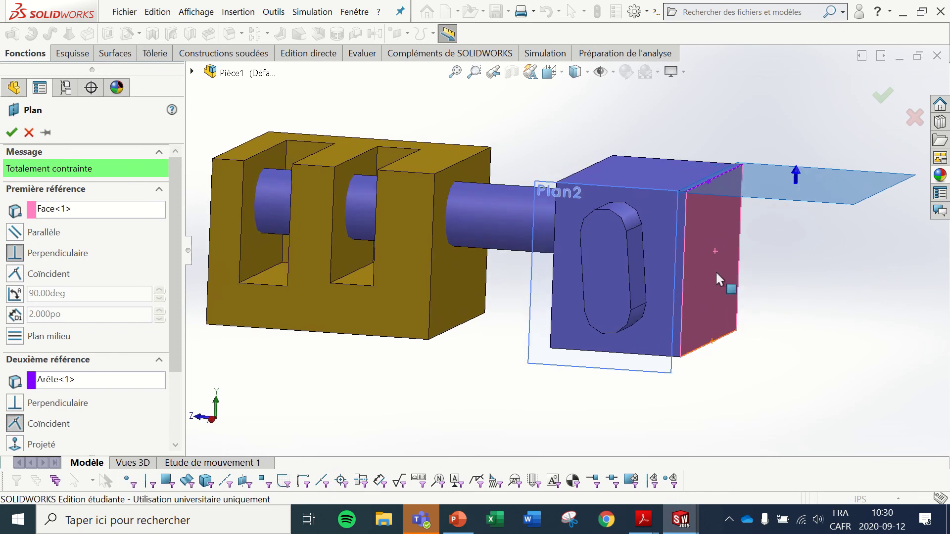
{"action": "left_click", "coordinate": [780, 183]}
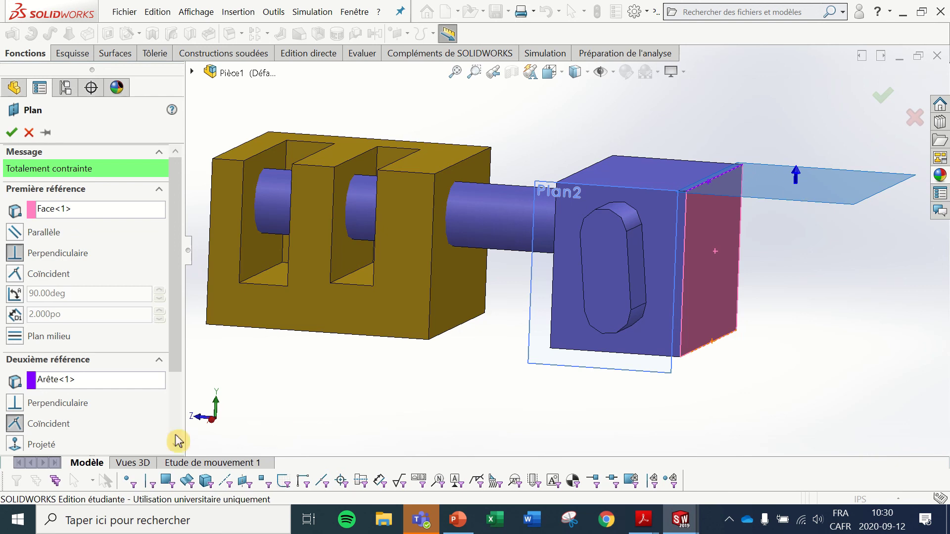
Set the plane at a 60° angle to the block's end face, coincident with the upper edge, and create it.
{"action": "scroll", "coordinate": [137, 412], "scroll_direction": "down", "scroll_amount": 3}
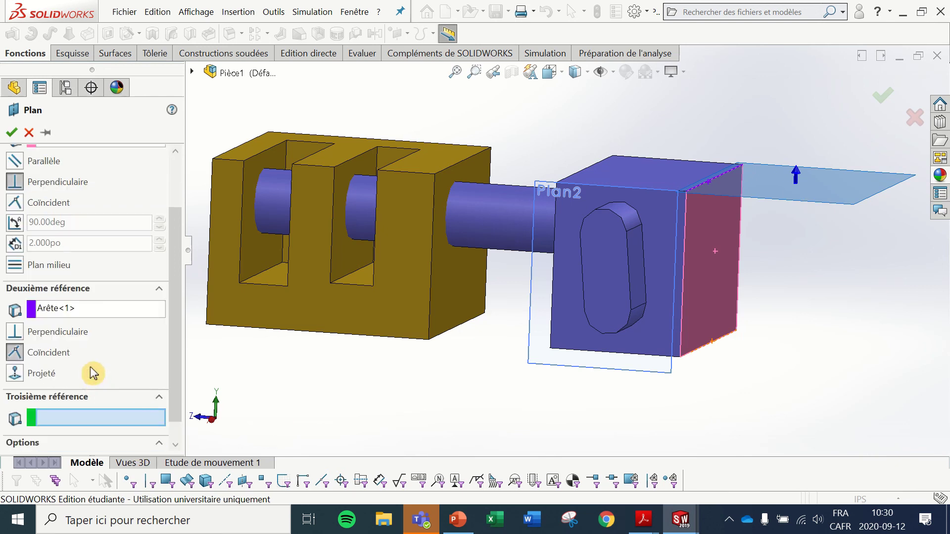
{"action": "scroll", "coordinate": [92, 373], "scroll_direction": "up", "scroll_amount": 1}
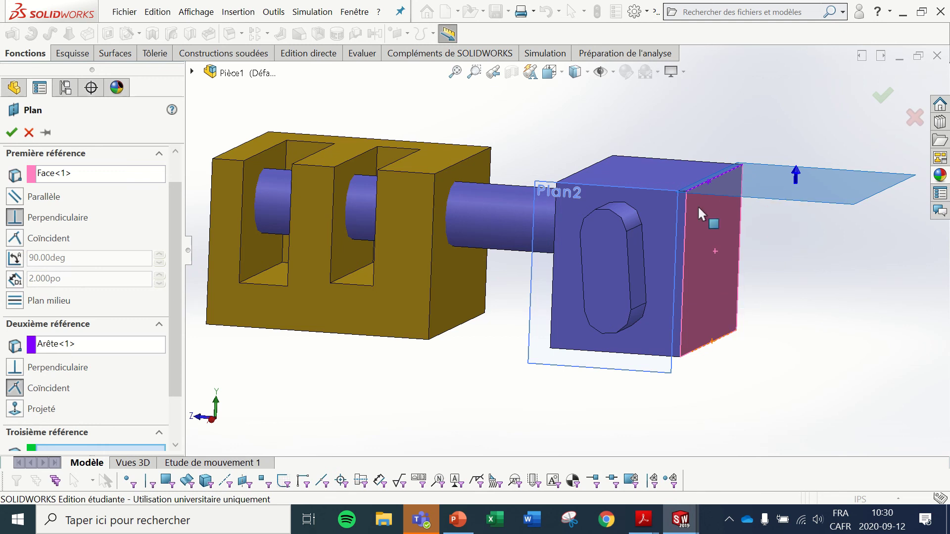
{"action": "left_click", "coordinate": [751, 167]}
{"action": "left_click", "coordinate": [16, 265]}
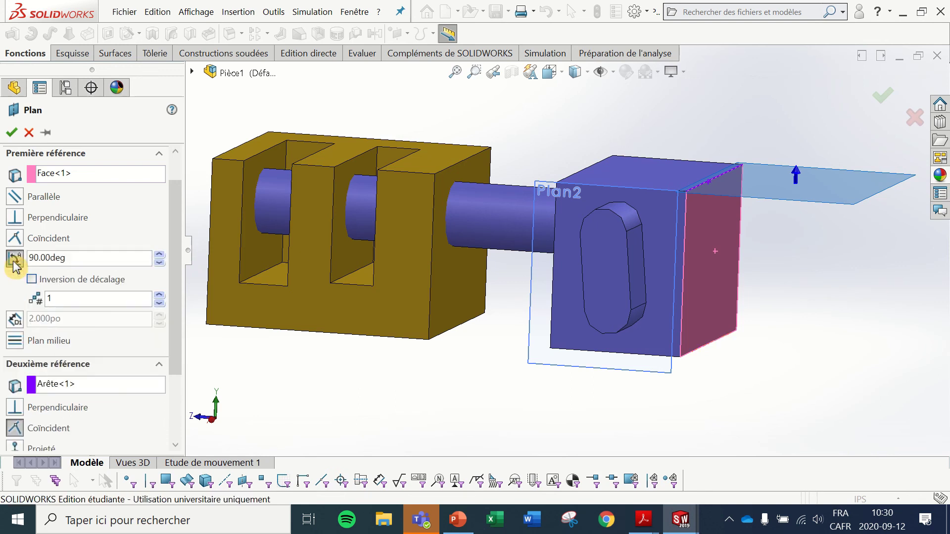
{"action": "left_click", "coordinate": [101, 262]}
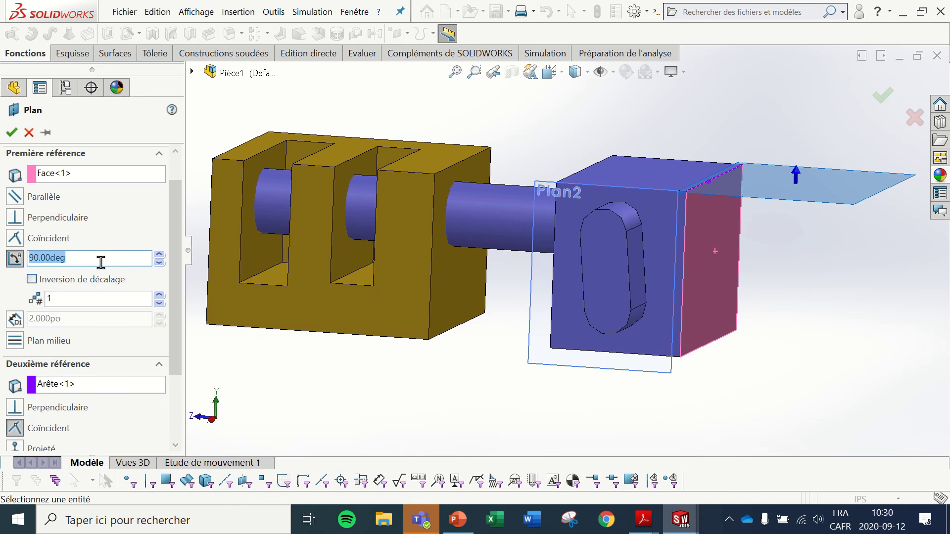
{"action": "type", "text": "60"}
{"action": "key", "text": "Return"}
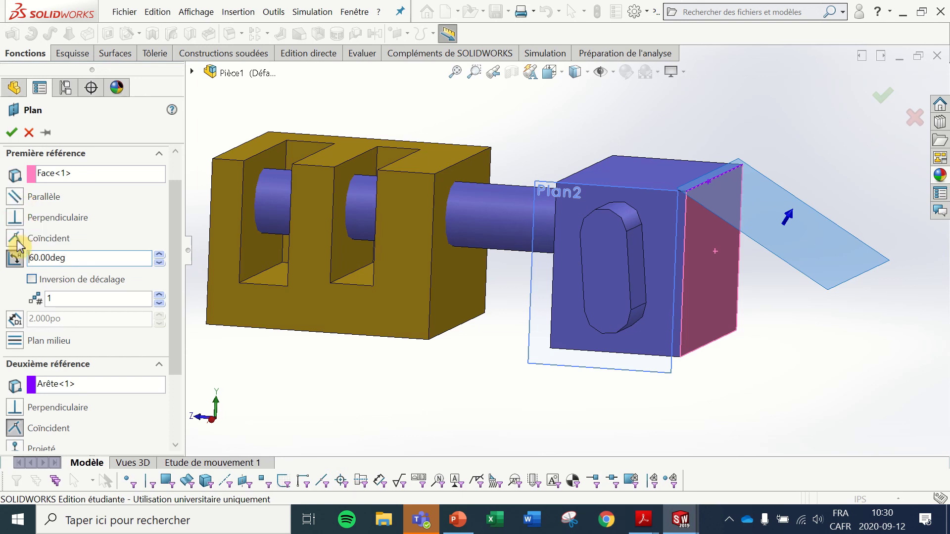
{"action": "scroll", "coordinate": [131, 339], "scroll_direction": "down", "scroll_amount": 3}
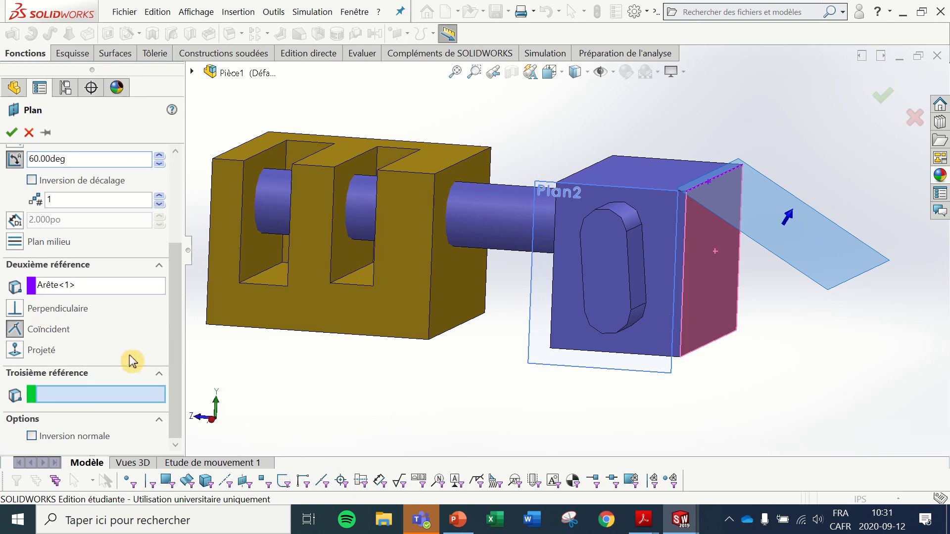
{"action": "scroll", "coordinate": [471, 272], "scroll_direction": "up", "scroll_amount": 1}
{"action": "scroll", "coordinate": [568, 247], "scroll_direction": "down", "scroll_amount": 1}
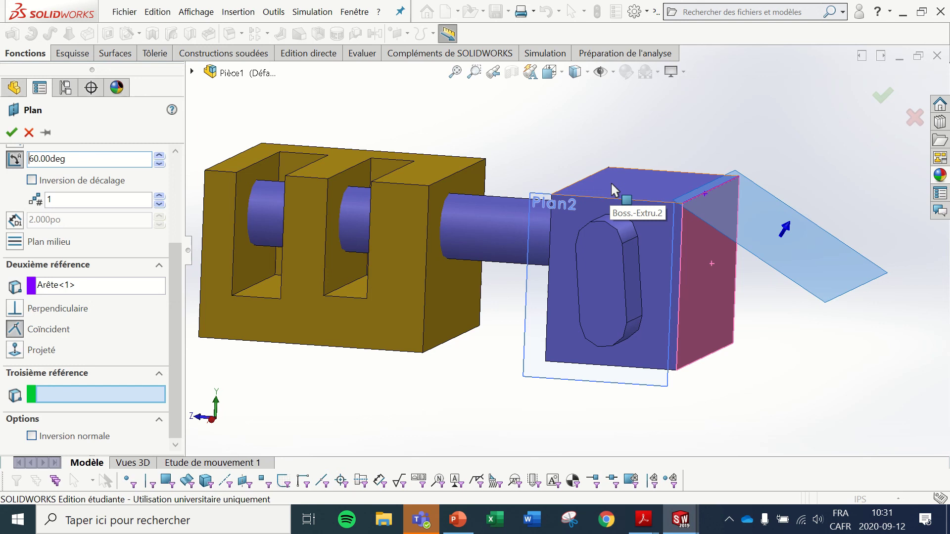
{"action": "left_click", "coordinate": [883, 96]}
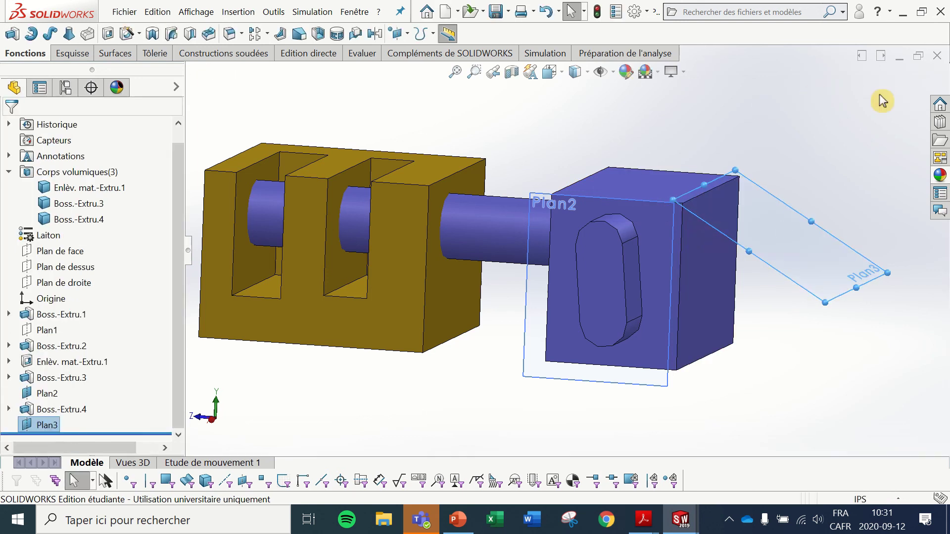
Switch to the part Pièce2 and delete its three extruded bosses, keeping only the base rectangle sketch Esquisse1.
{"action": "left_click", "coordinate": [360, 11]}
{"action": "left_click", "coordinate": [386, 186]}
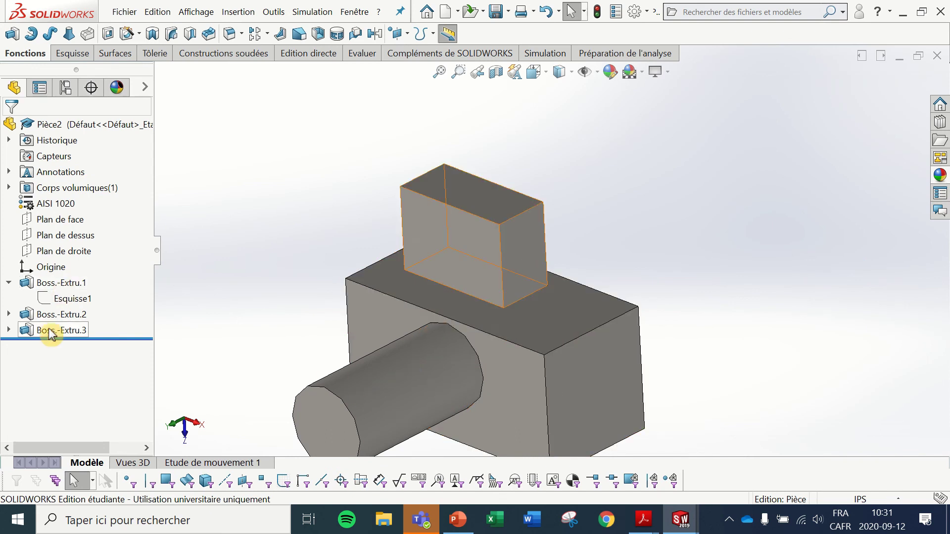
{"action": "left_click", "coordinate": [51, 330]}
{"action": "key", "text": "Delete"}
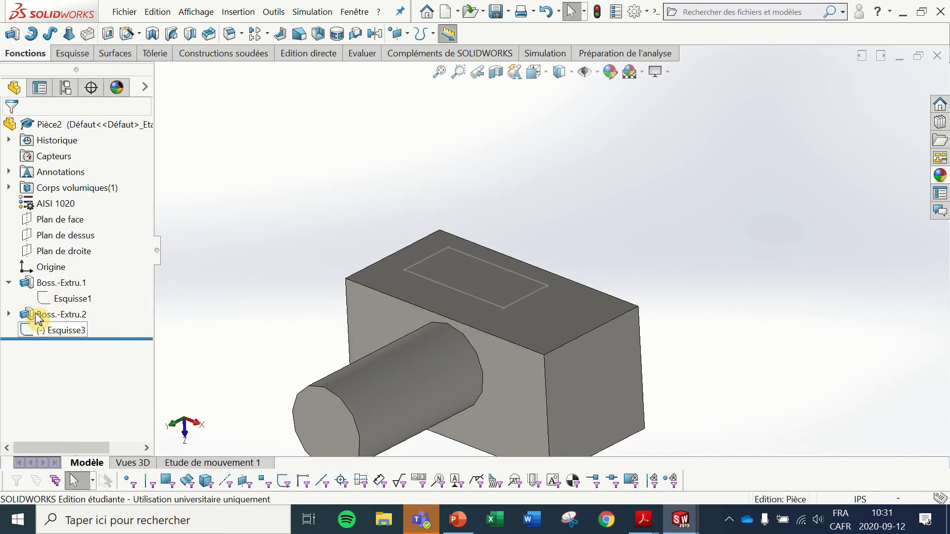
{"action": "left_click", "coordinate": [49, 314]}
{"action": "key", "text": "Delete"}
{"action": "left_click", "coordinate": [50, 284]}
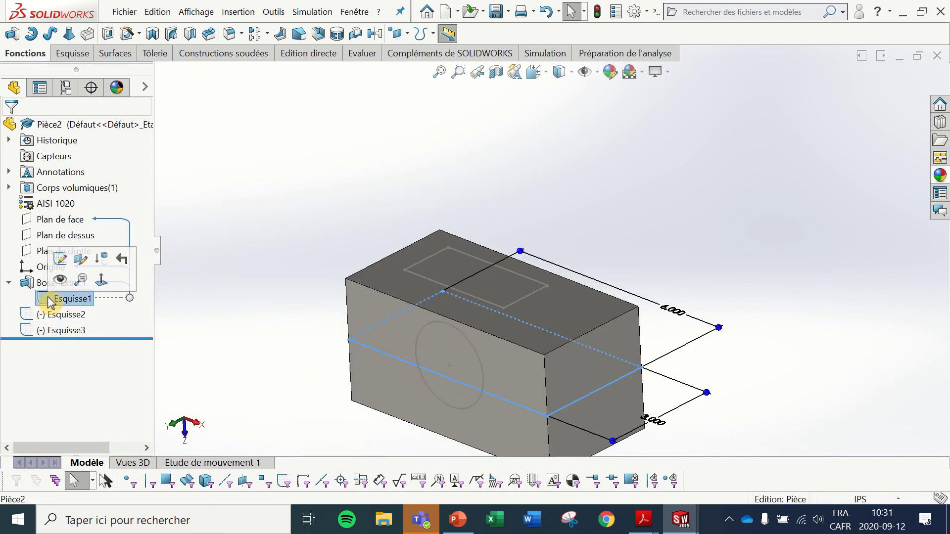
{"action": "key", "text": "Delete"}
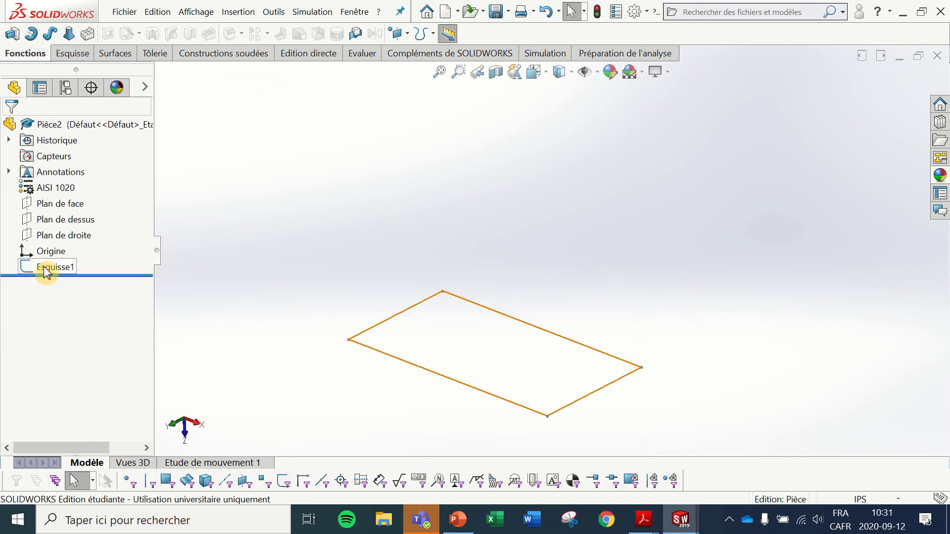
Edit Esquisse1, delete every side of the rectangle except the horizontal line starting at the origin, and exit the sketch.
{"action": "left_click", "coordinate": [44, 268]}
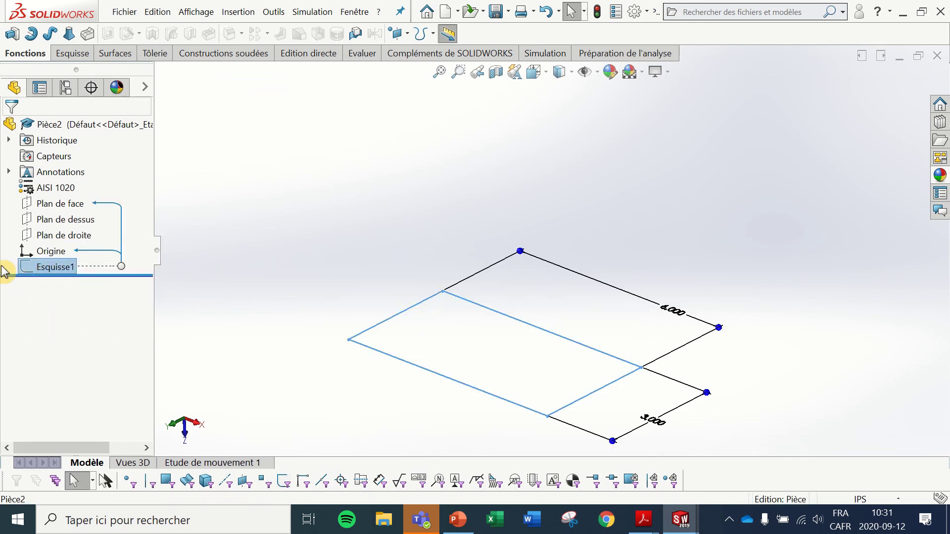
{"action": "left_click", "coordinate": [31, 268]}
{"action": "left_click", "coordinate": [41, 229]}
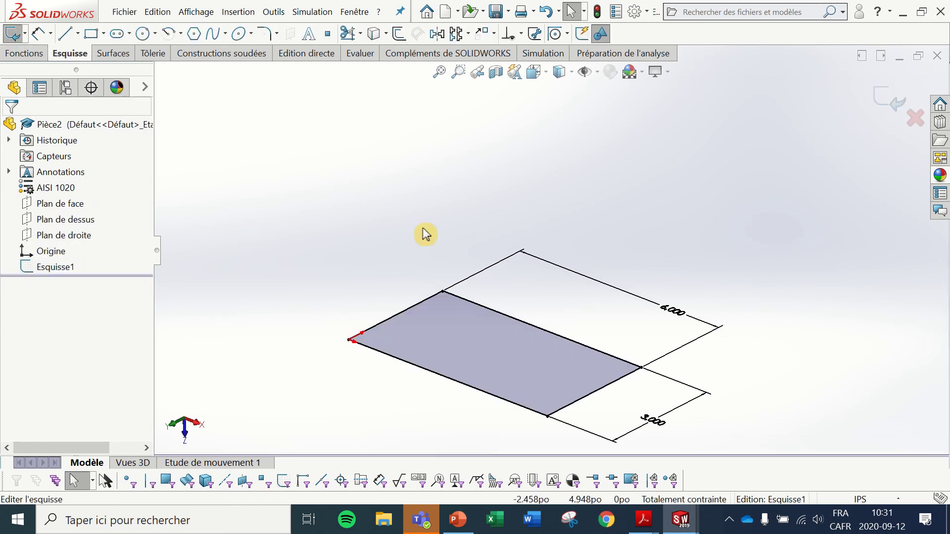
{"action": "left_click", "coordinate": [405, 310]}
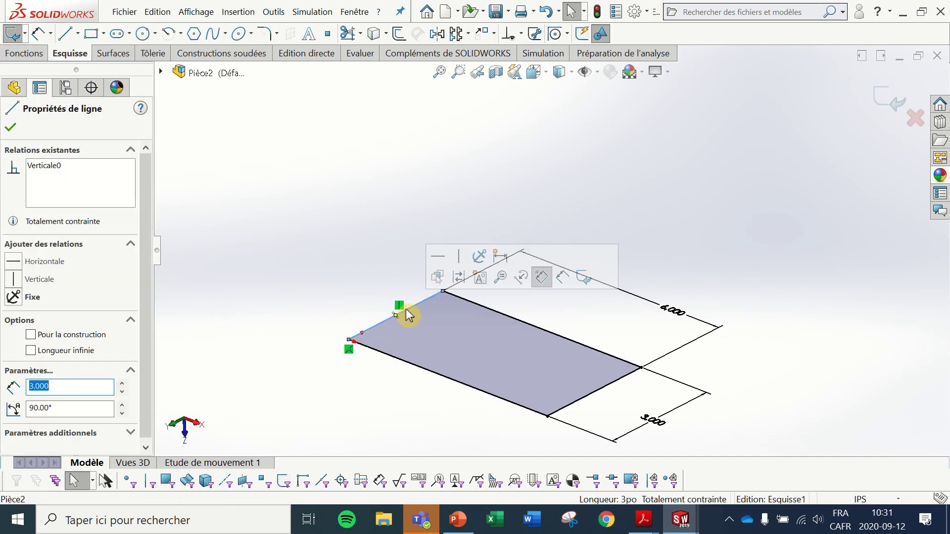
{"action": "key", "text": "Delete"}
{"action": "left_click", "coordinate": [478, 306]}
{"action": "key", "text": "Delete"}
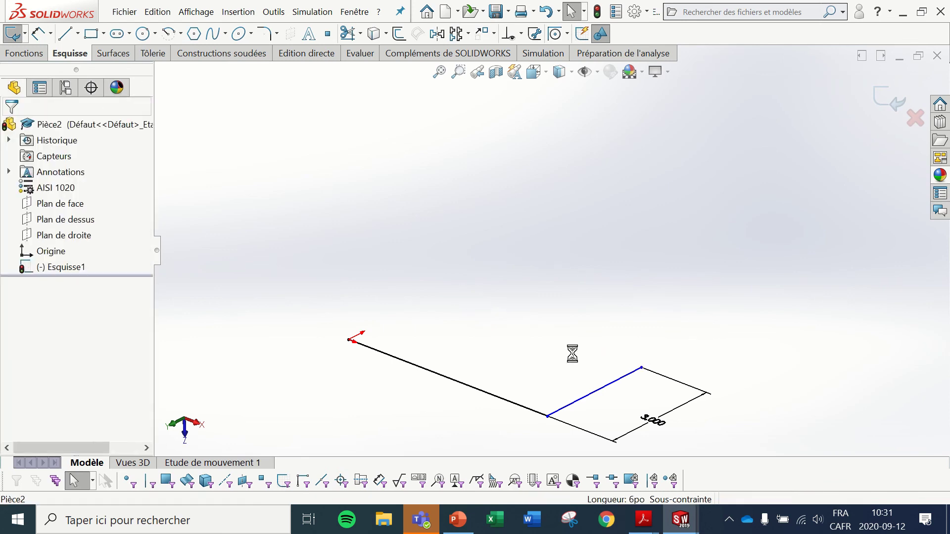
{"action": "key", "text": "Delete"}
{"action": "mouse_move", "coordinate": [566, 388]}
{"action": "middle_mouse_down"}
{"action": "mouse_move", "coordinate": [599, 314]}
{"action": "mouse_move", "coordinate": [642, 450]}
{"action": "mouse_move", "coordinate": [583, 372]}
{"action": "middle_mouse_up"}
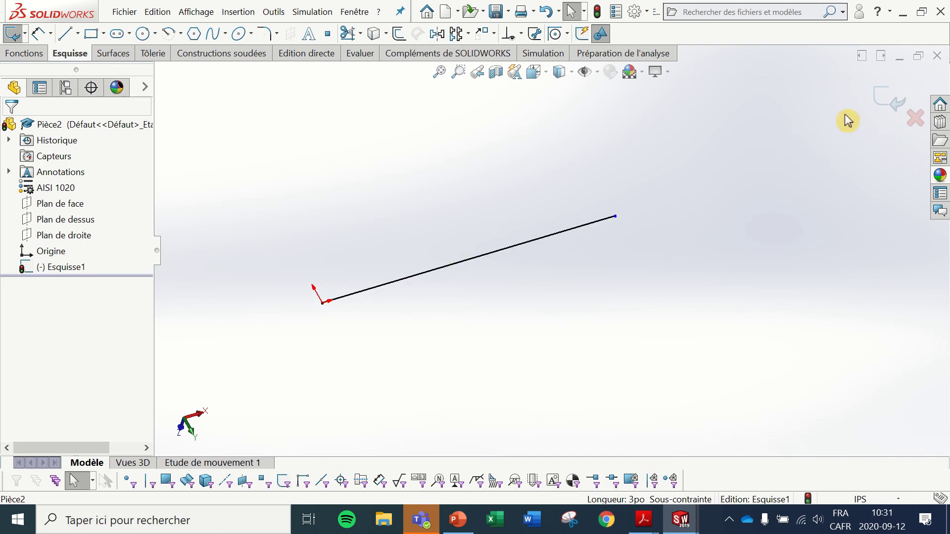
{"action": "left_click", "coordinate": [886, 100]}
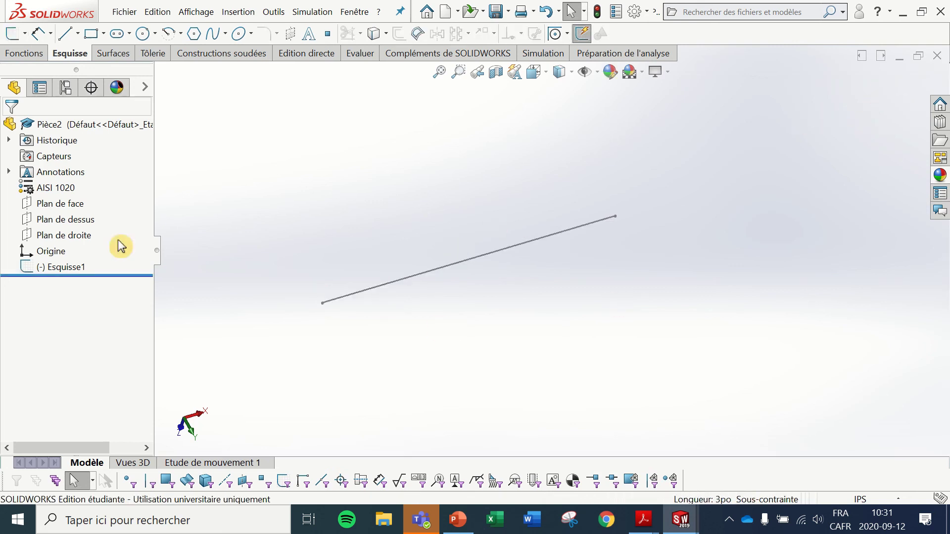
Show the front plane (Plan de face) behind the remaining sketch line.
{"action": "left_click", "coordinate": [67, 208]}
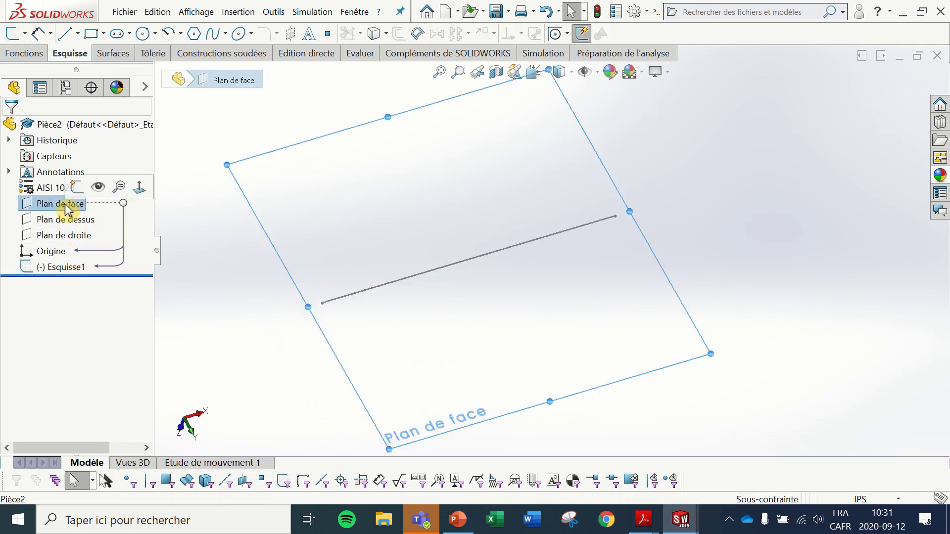
{"action": "left_click", "coordinate": [207, 268]}
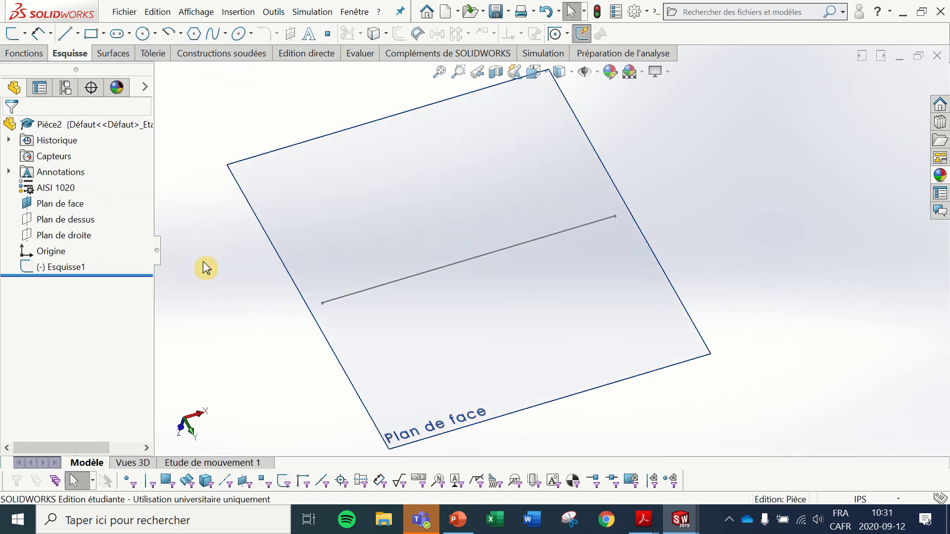
{"action": "middle_click_drag", "start_coordinate": [207, 267], "coordinate": [489, 214]}
{"action": "scroll", "coordinate": [503, 211], "scroll_direction": "down", "scroll_amount": 2}
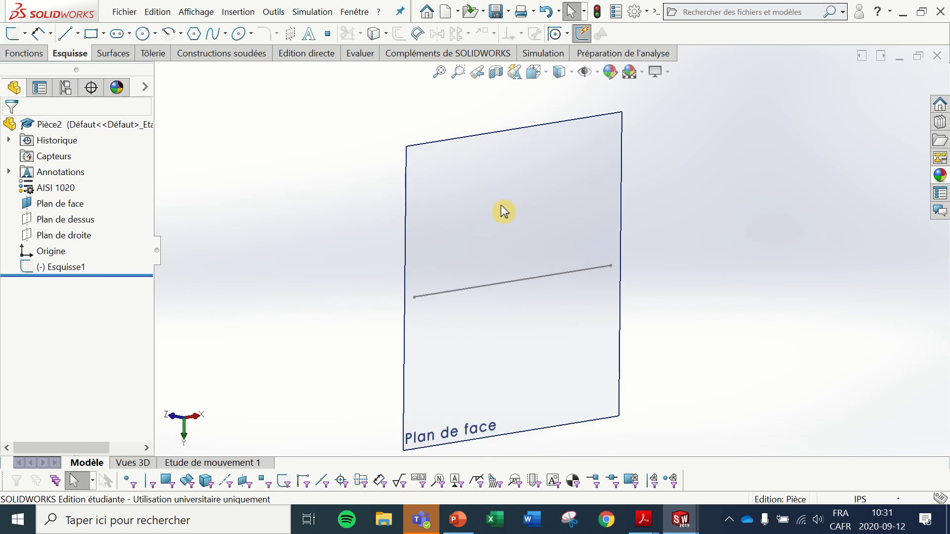
Create a reference plane parallel to the front plane (Plan de face), offset 1.5 po from it.
{"action": "left_click", "coordinate": [514, 176]}
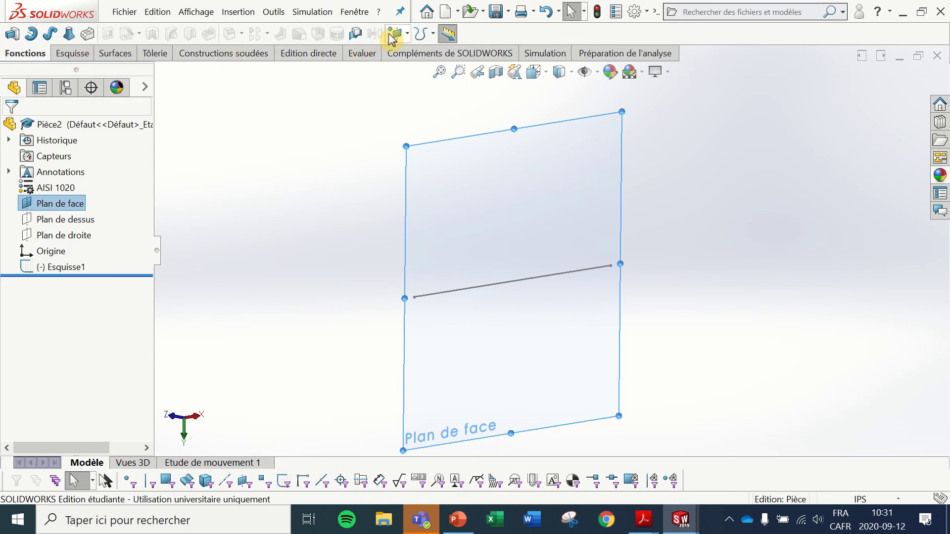
{"action": "left_click", "coordinate": [395, 33]}
{"action": "left_click", "coordinate": [413, 52]}
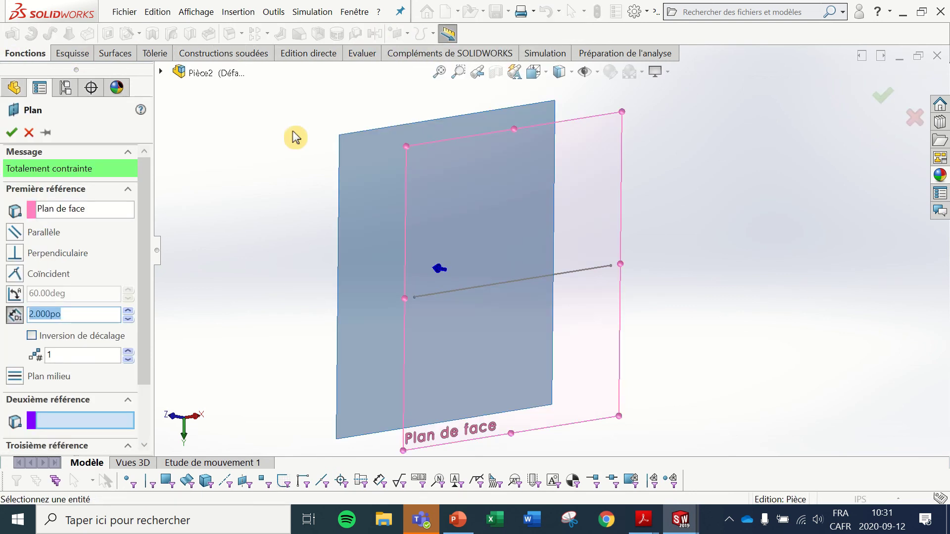
{"action": "middle_click_drag", "start_coordinate": [262, 262], "coordinate": [297, 246]}
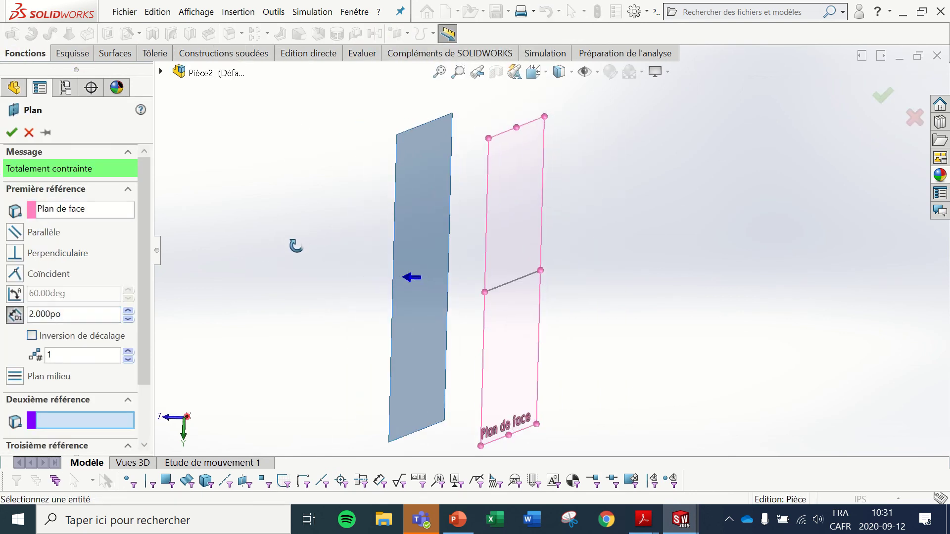
{"action": "left_click", "coordinate": [64, 314]}
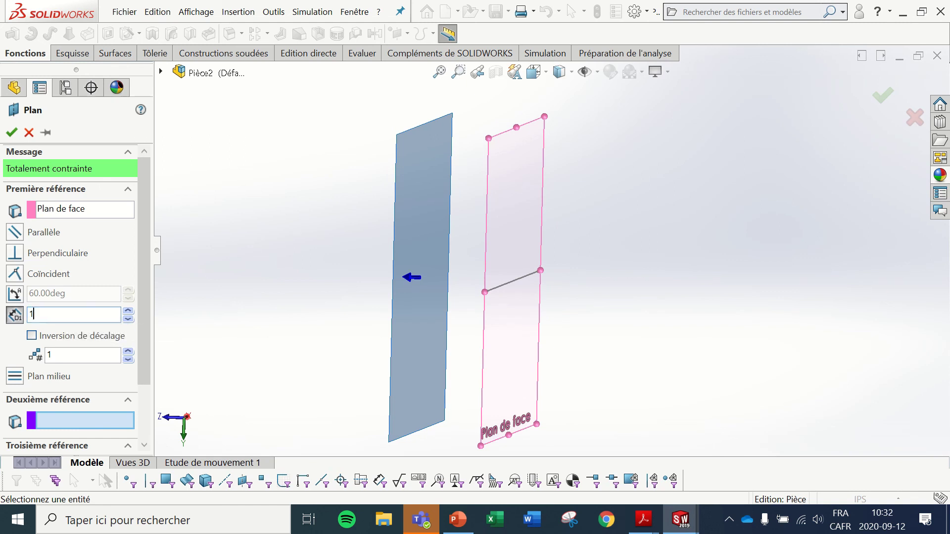
{"action": "type", "text": "1.5"}
{"action": "key", "text": "Return"}
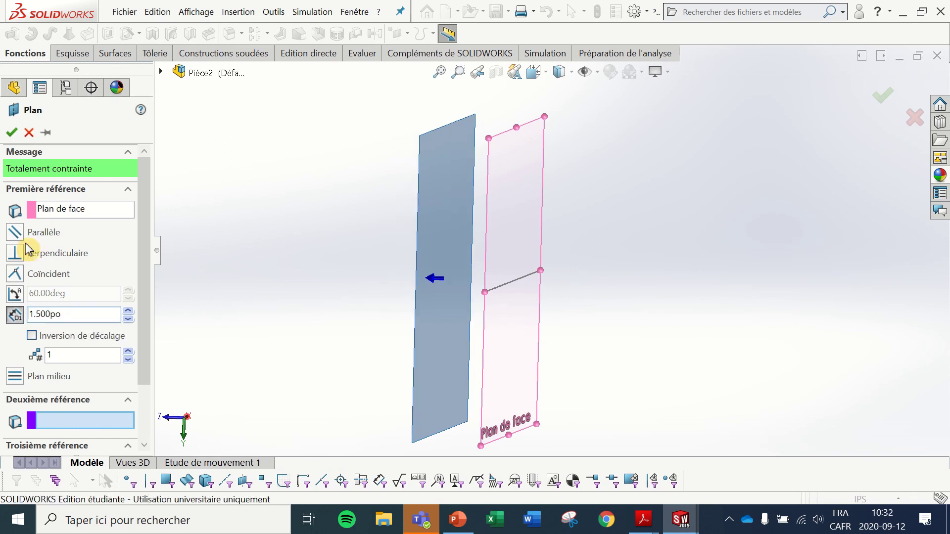
{"action": "left_click", "coordinate": [11, 132]}
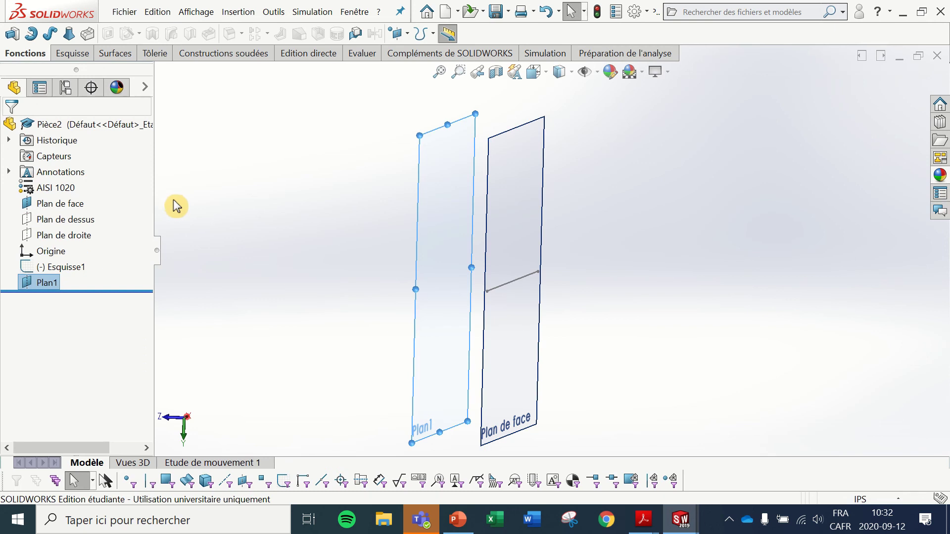
Start another reference plane with Plan de face as first reference and the Esquisse1 line as coincident second reference.
{"action": "double_click", "coordinate": [515, 290]}
{"action": "left_click", "coordinate": [512, 281]}
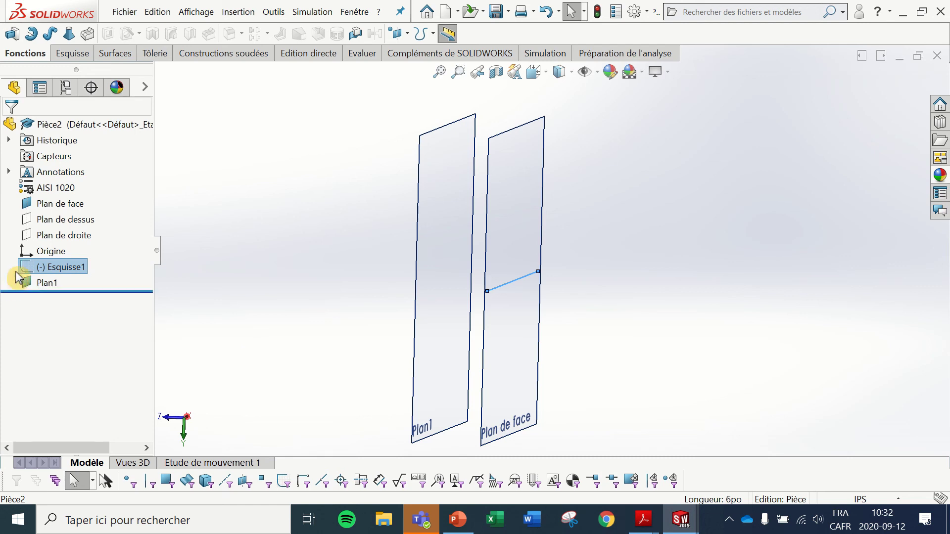
{"action": "left_click", "coordinate": [407, 33]}
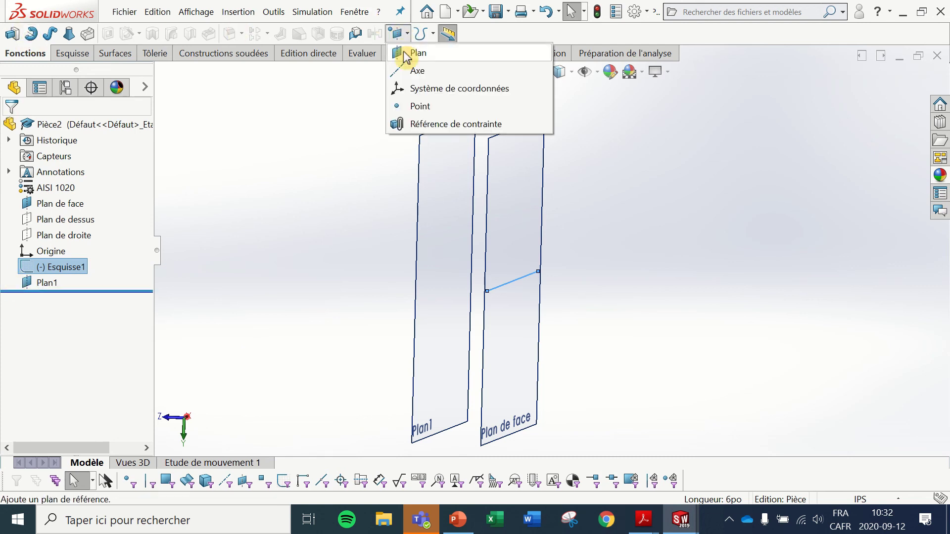
{"action": "left_click", "coordinate": [408, 55]}
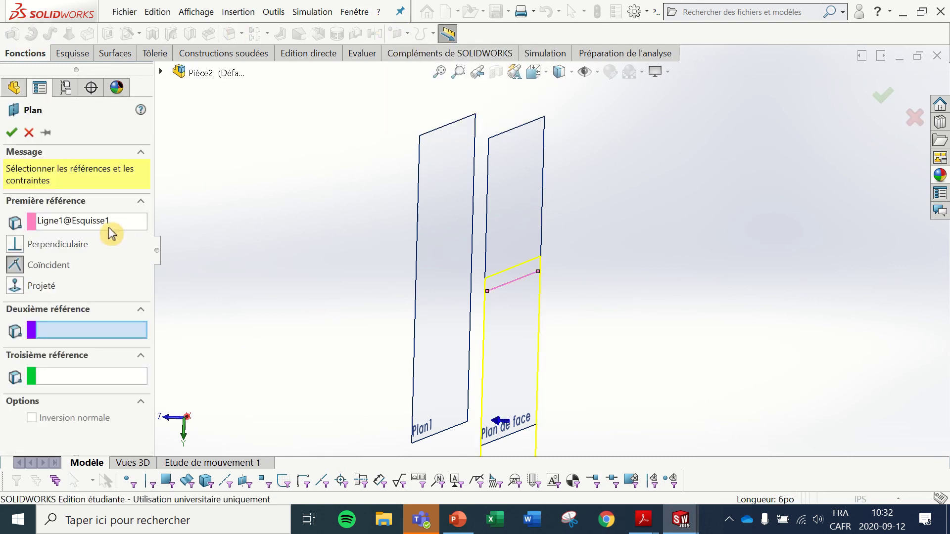
{"action": "left_click", "coordinate": [96, 224]}
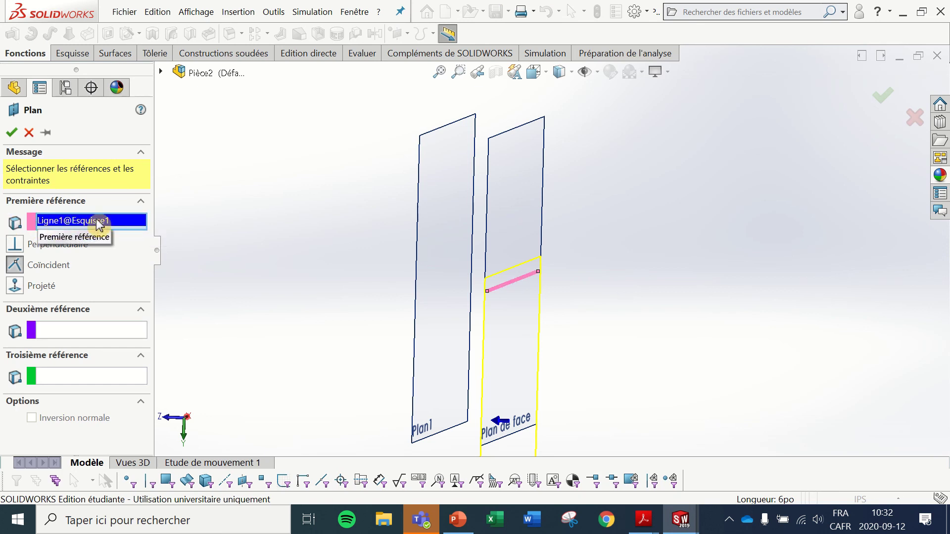
{"action": "key", "text": "Delete"}
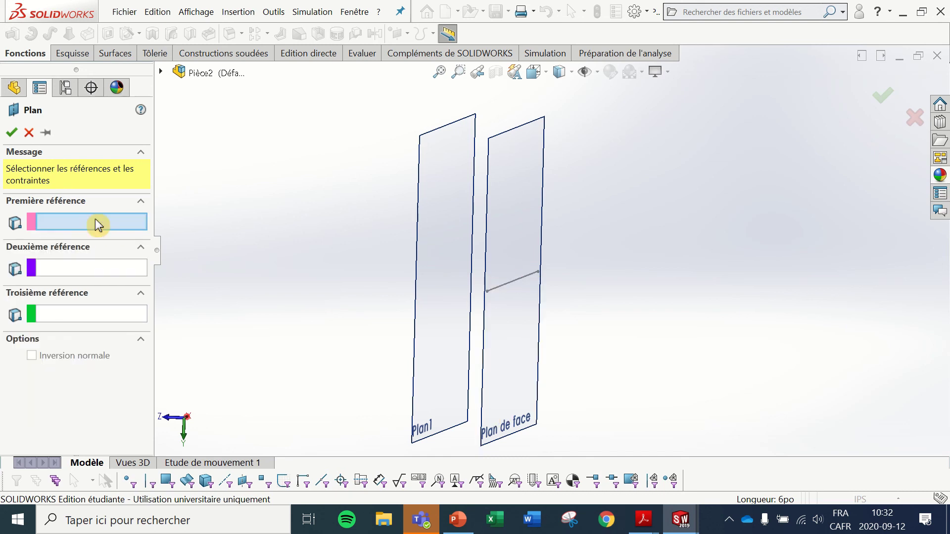
{"action": "left_click", "coordinate": [520, 201]}
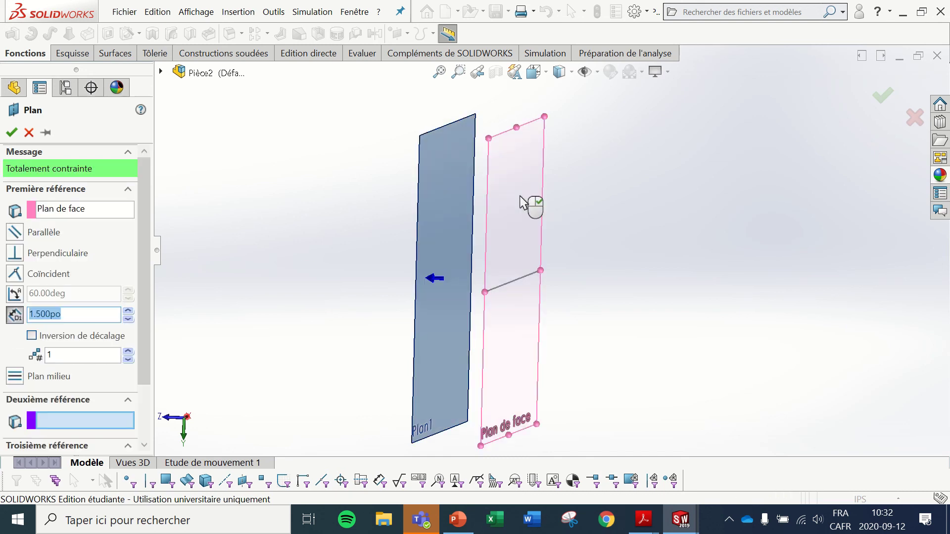
{"action": "left_click", "coordinate": [519, 285]}
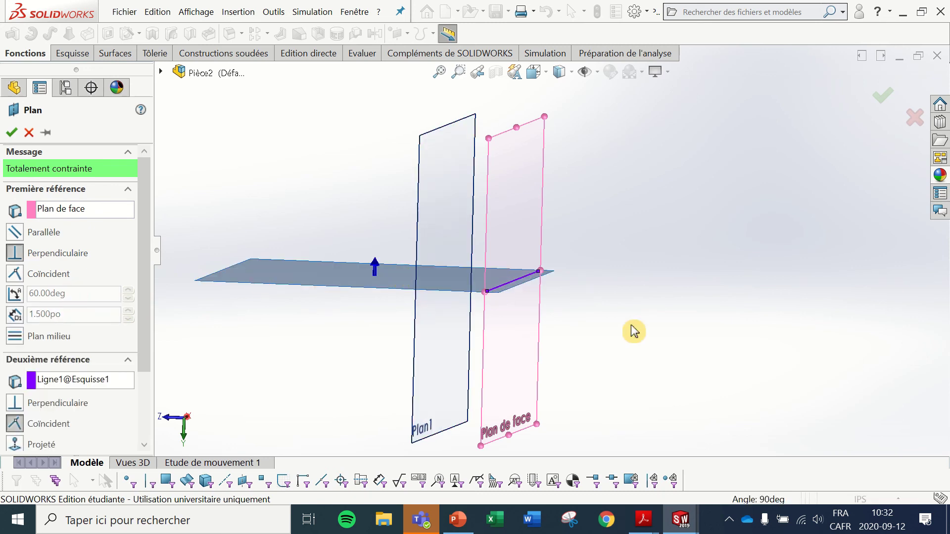
{"action": "mouse_move", "coordinate": [637, 327]}
{"action": "middle_mouse_down"}
{"action": "mouse_move", "coordinate": [660, 318]}
{"action": "mouse_move", "coordinate": [615, 318]}
{"action": "mouse_move", "coordinate": [615, 332]}
{"action": "mouse_move", "coordinate": [628, 286]}
{"action": "mouse_move", "coordinate": [628, 350]}
{"action": "middle_mouse_up"}
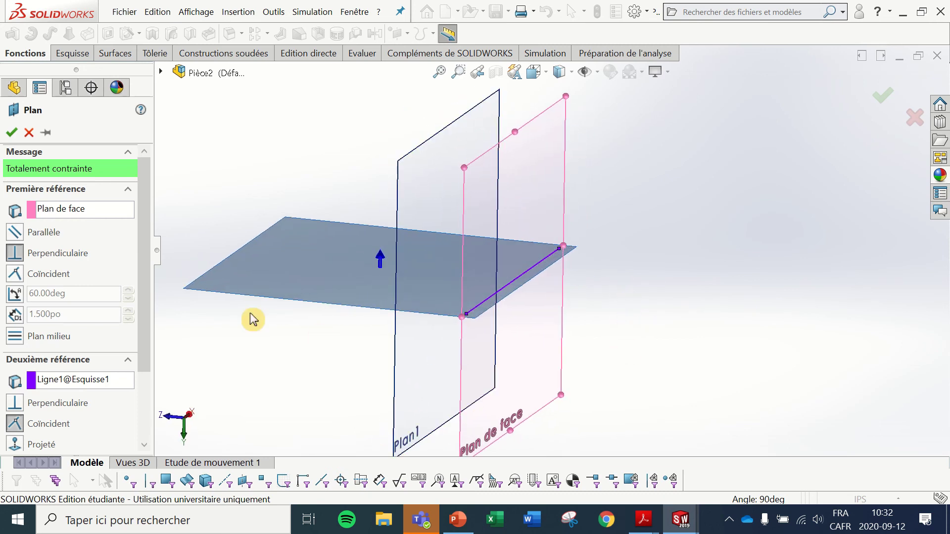
Set the new plane at a 35° angle to Plan de face and create it.
{"action": "left_click", "coordinate": [14, 295]}
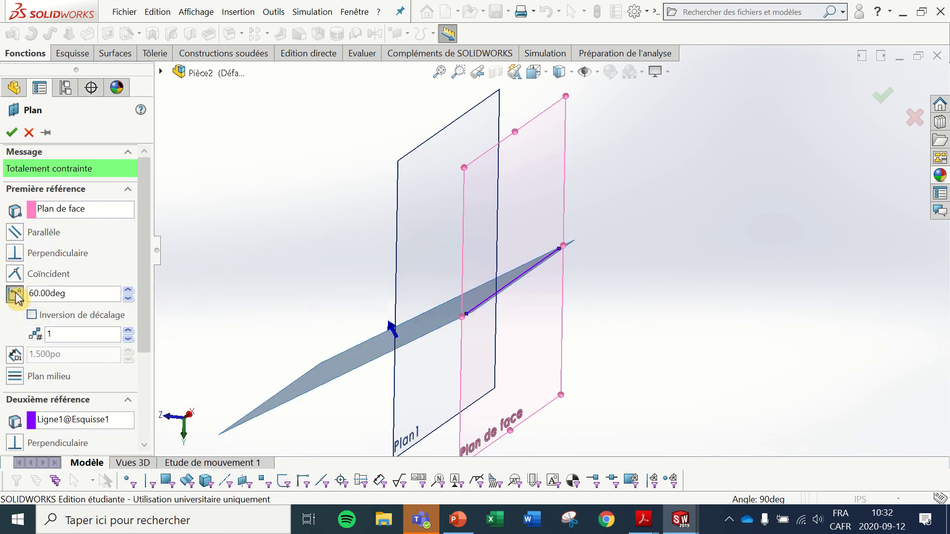
{"action": "double_click", "coordinate": [81, 292]}
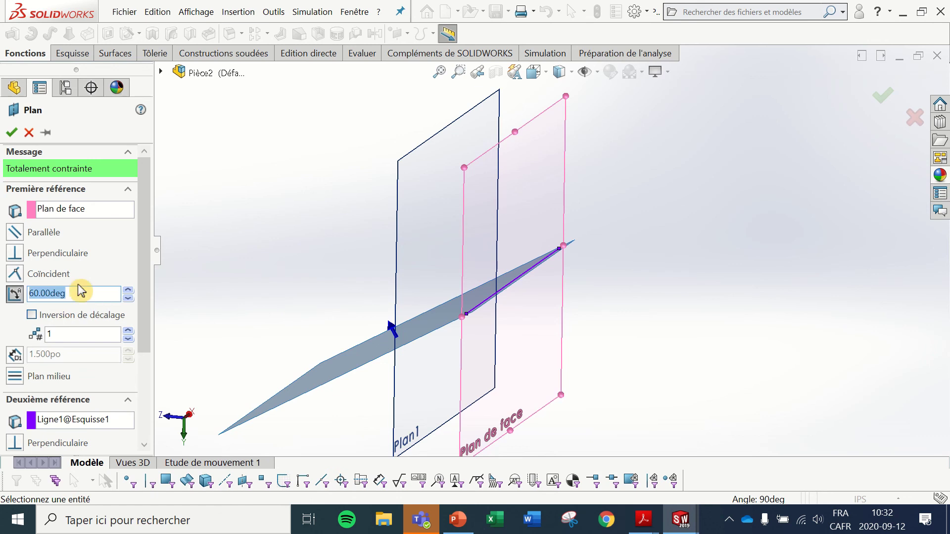
{"action": "key", "text": "Return"}
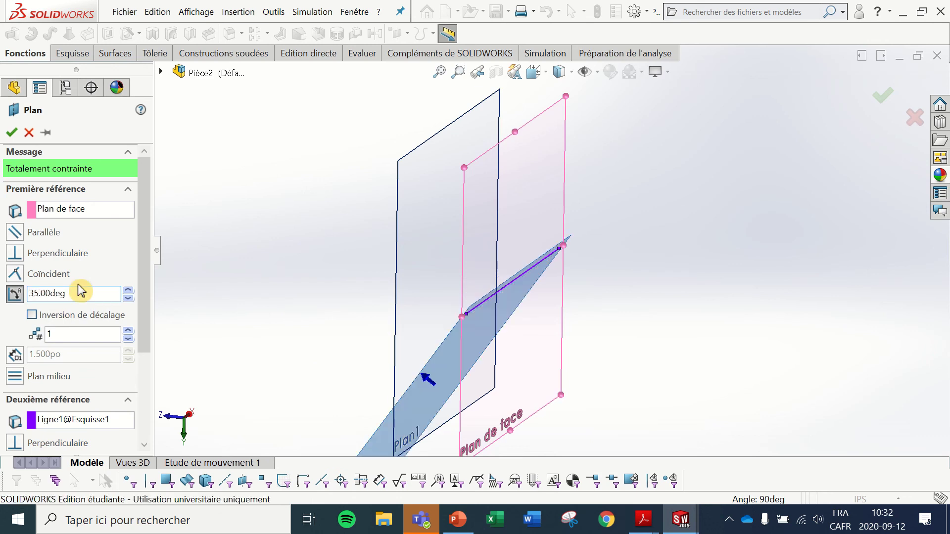
{"action": "middle_click_drag", "start_coordinate": [425, 284], "coordinate": [529, 326]}
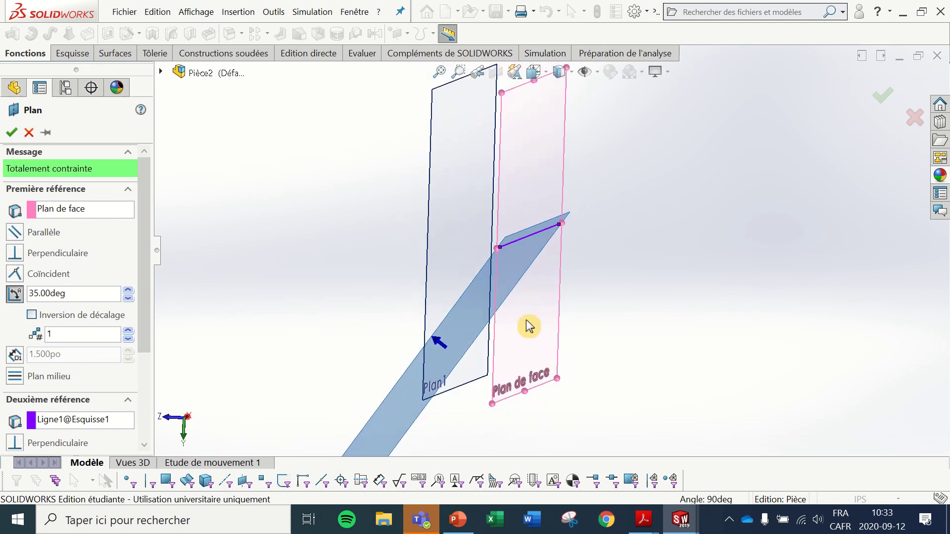
{"action": "left_click", "coordinate": [11, 133]}
Switch to the part Pièce1 and select the angled plane on the upper edge of the blue block.
{"action": "left_click", "coordinate": [351, 12]}
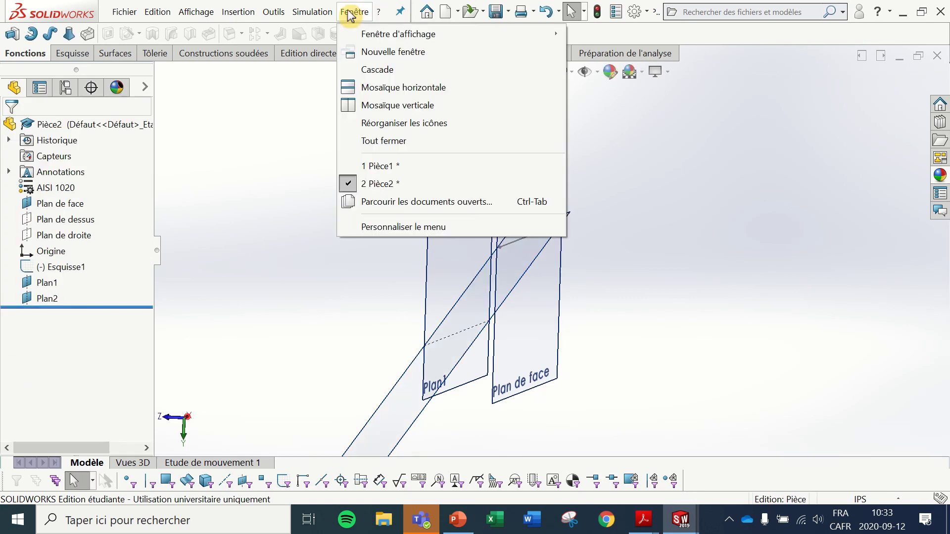
{"action": "left_click", "coordinate": [378, 166]}
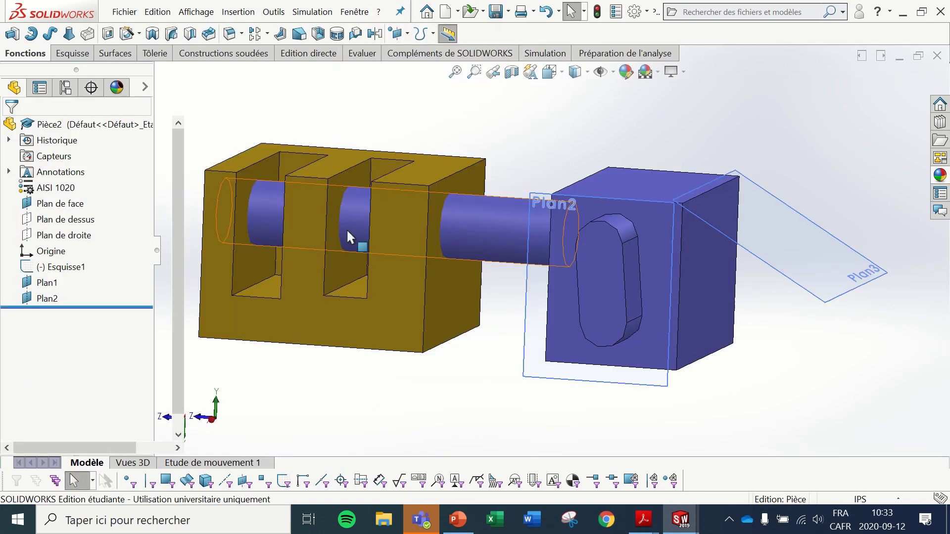
{"action": "middle_click_drag", "start_coordinate": [482, 409], "coordinate": [505, 415]}
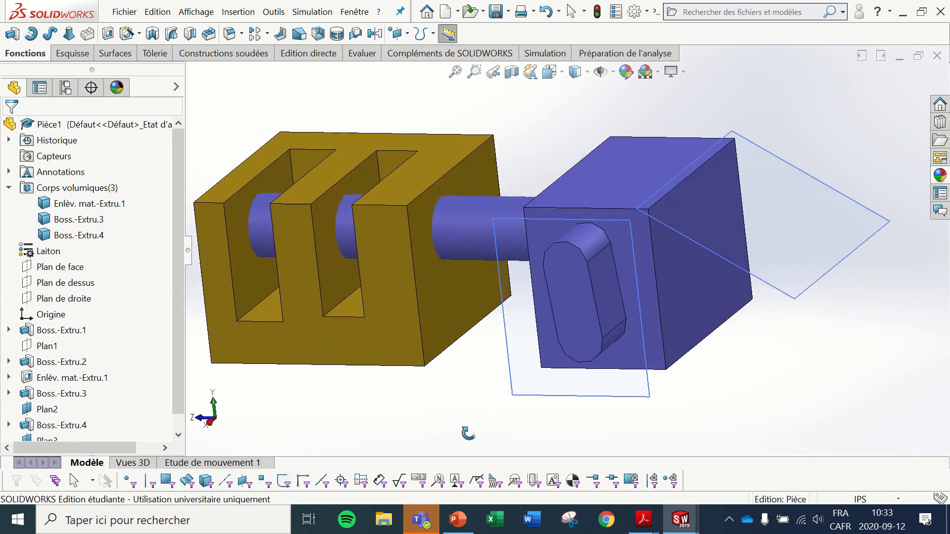
{"action": "left_click", "coordinate": [810, 294]}
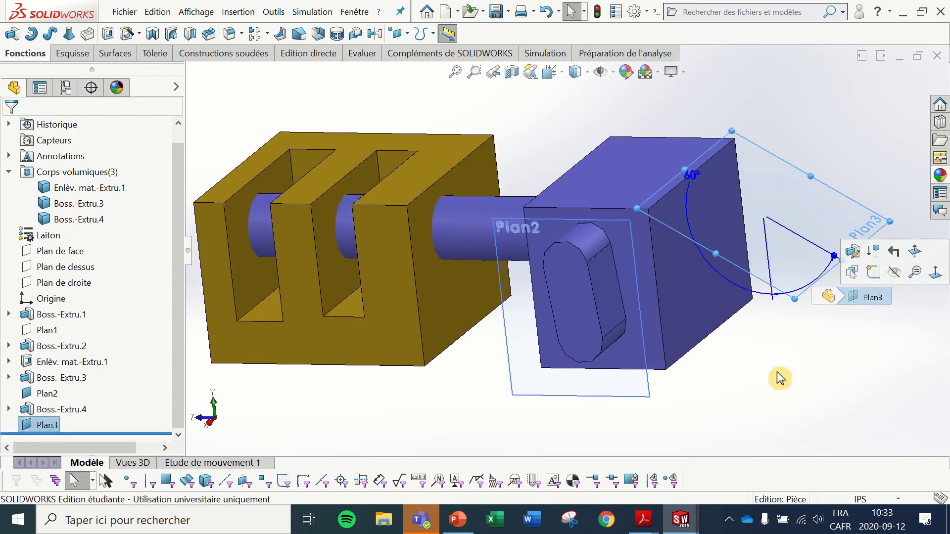